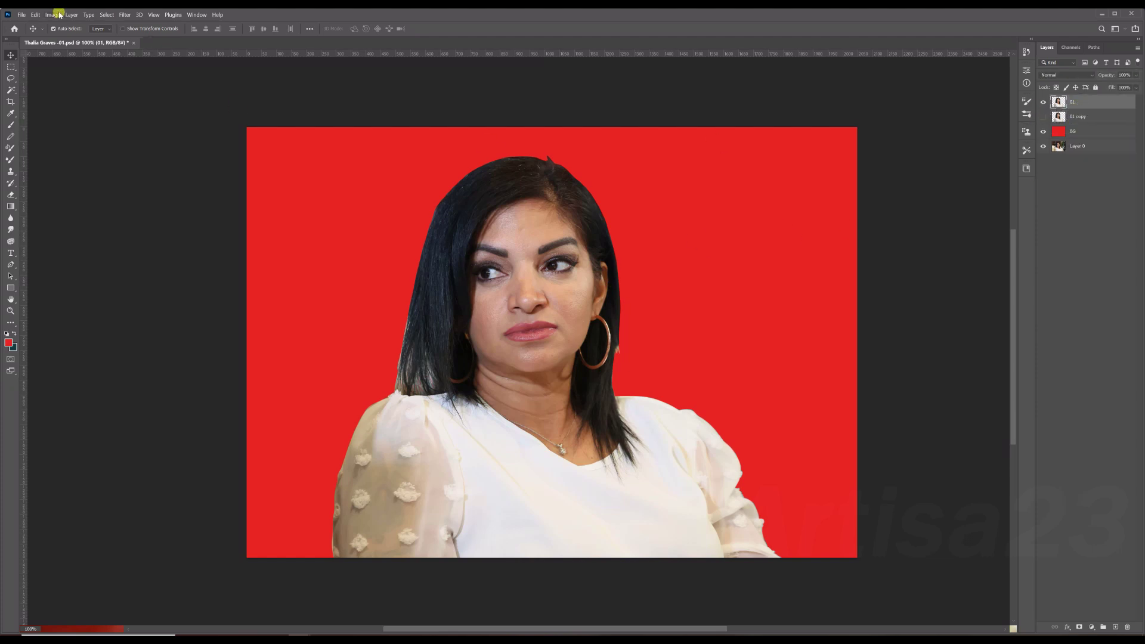
Step: Sharpen layer 01 with Unsharp Mask and apply a High Pass filter to its copy
left_click(266, 210)
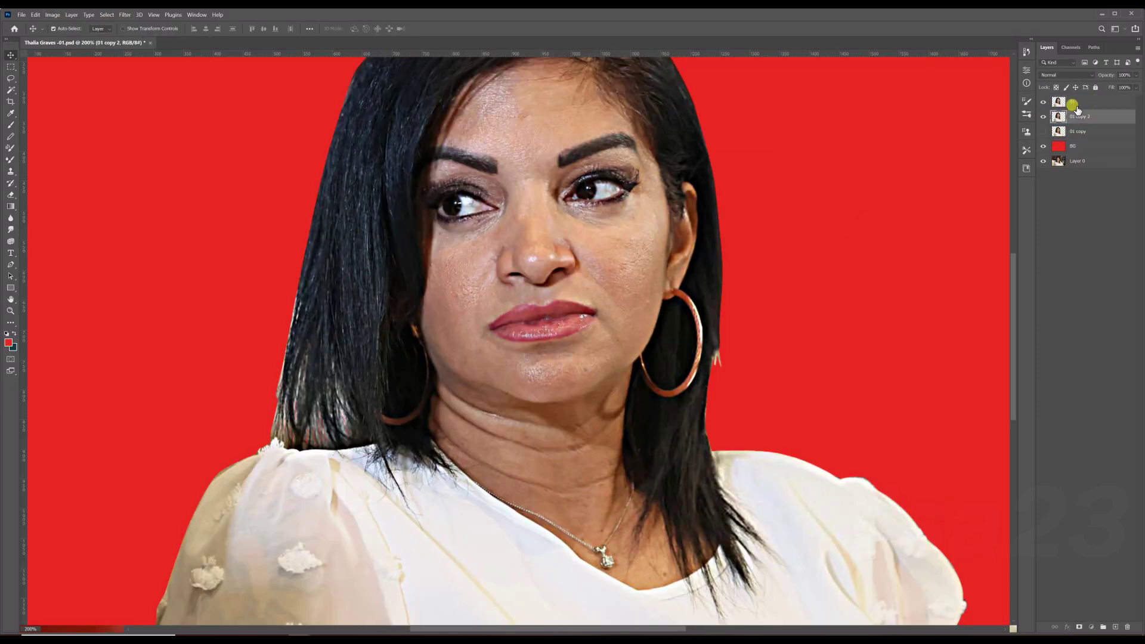
left_click(124, 14)
left_click(262, 196)
left_click(512, 288)
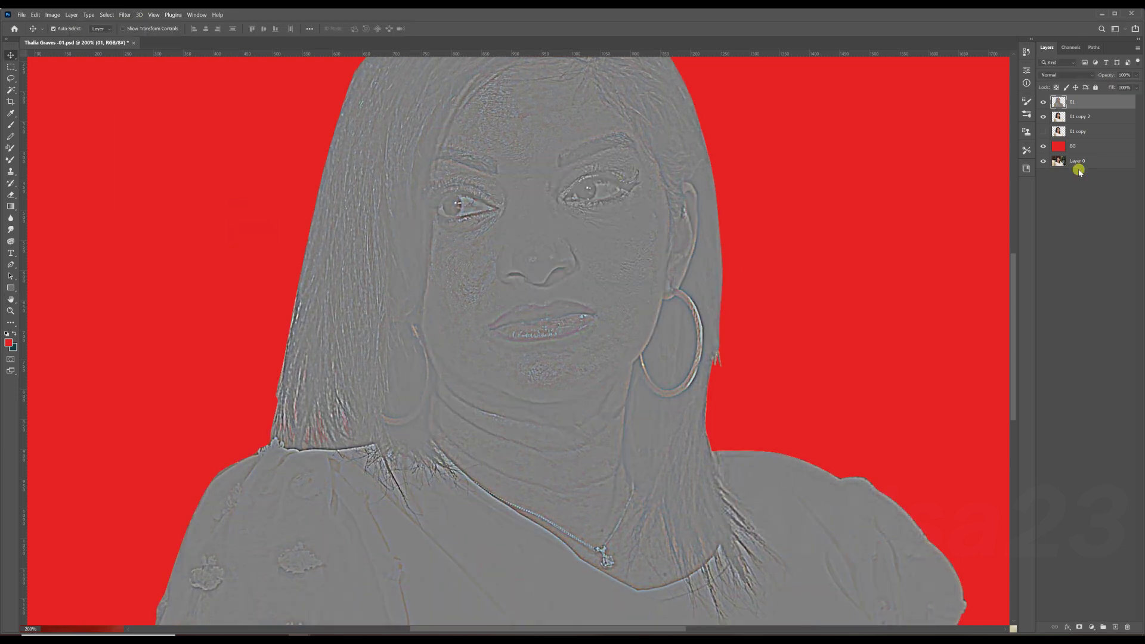
Step: Set the high-pass layer to Soft Light and merge it down into layer 01
left_click(1066, 74)
left_click(1048, 192)
right_click(1067, 101)
left_click(1062, 376)
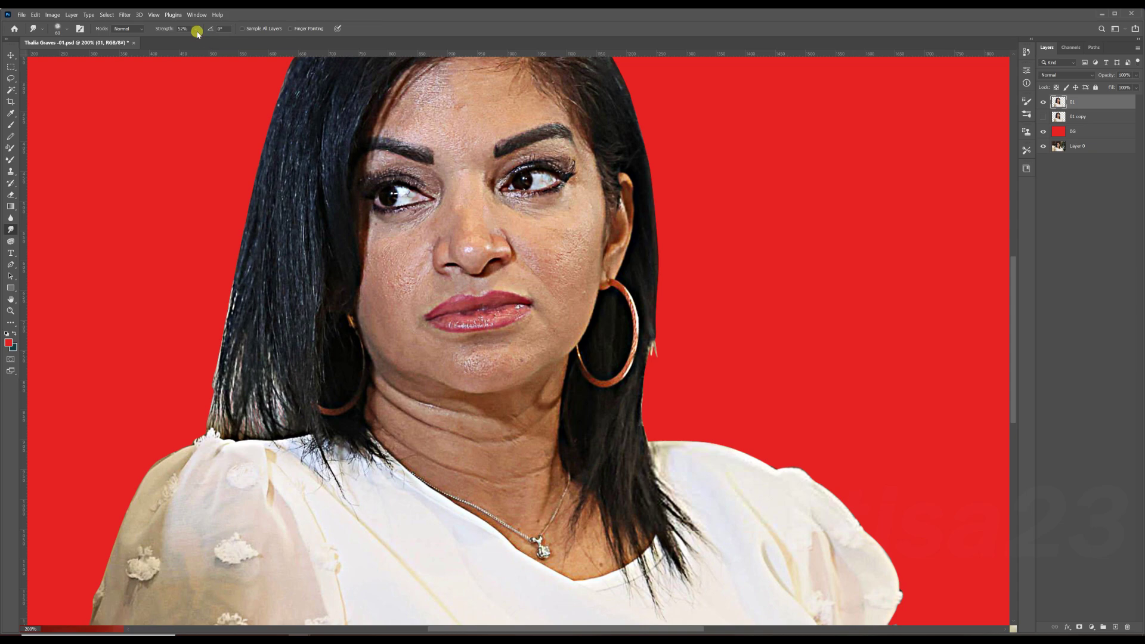
Step: Smudge the forehead skin smooth, blending the right hairline into it
key("ctrl+plus")
left_click_drag(472, 148, 416, 154)
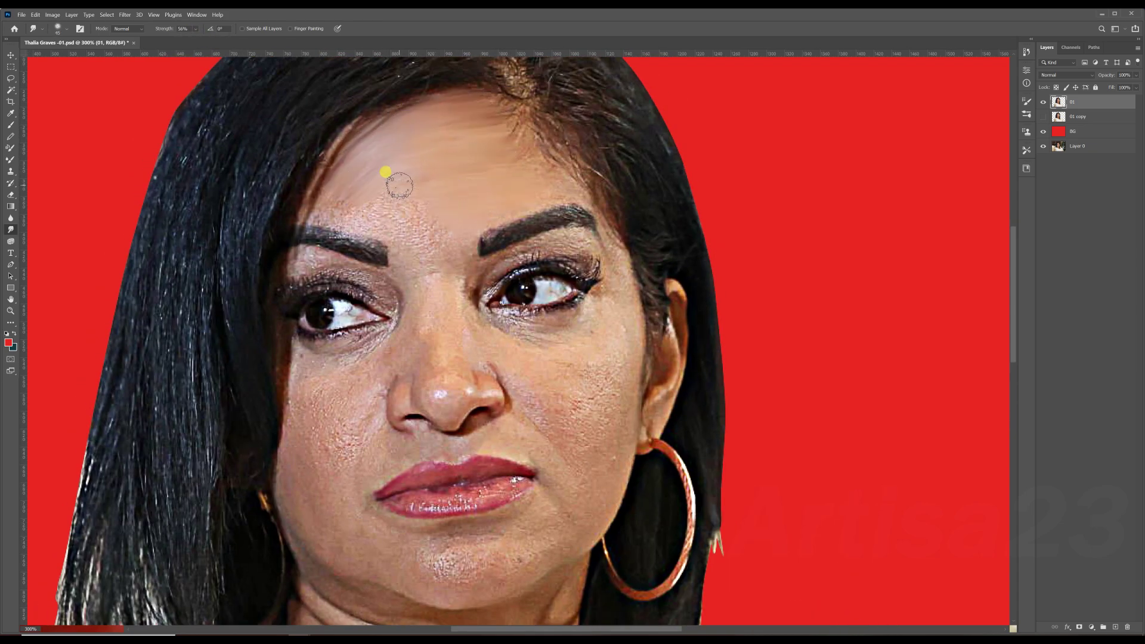
key("ctrl+plus")
left_click_drag(290, 158, 227, 225)
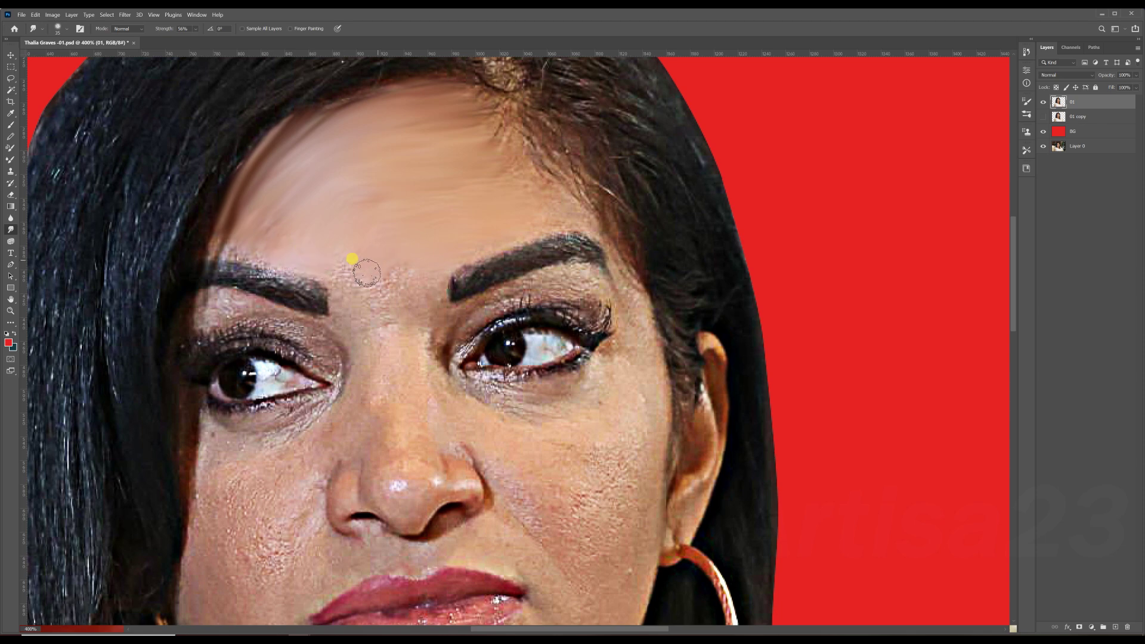
mouse_move(479, 192)
left_mouse_down()
mouse_move(519, 117)
mouse_move(579, 175)
left_mouse_up()
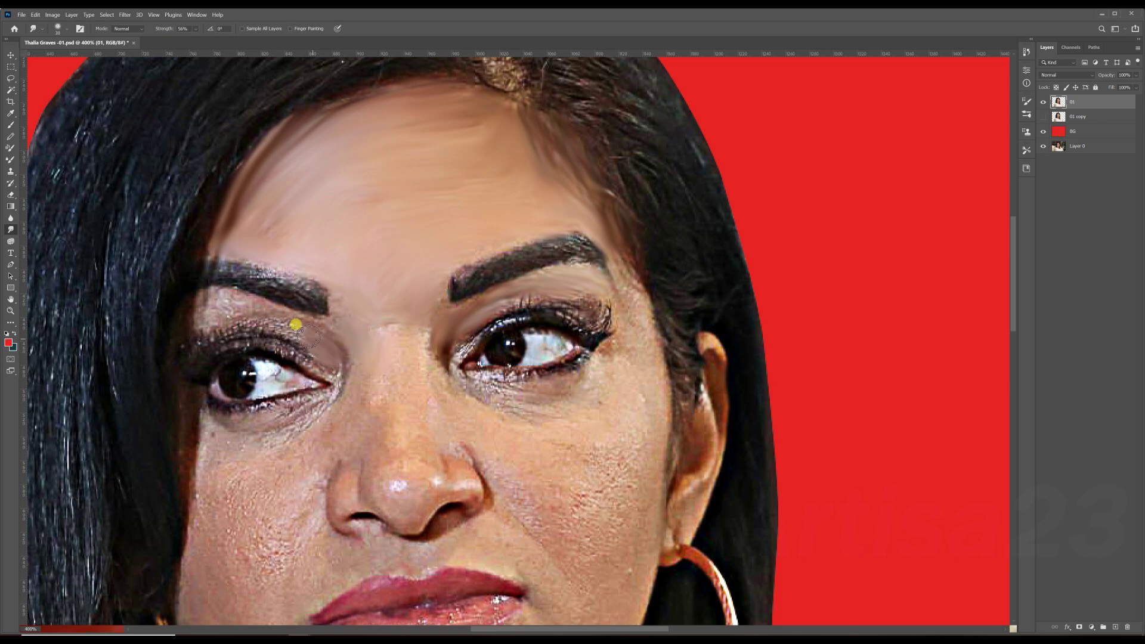
Step: Smooth the cheek skin toward the mouth and the chin texture
scroll(312, 354, "down", 2)
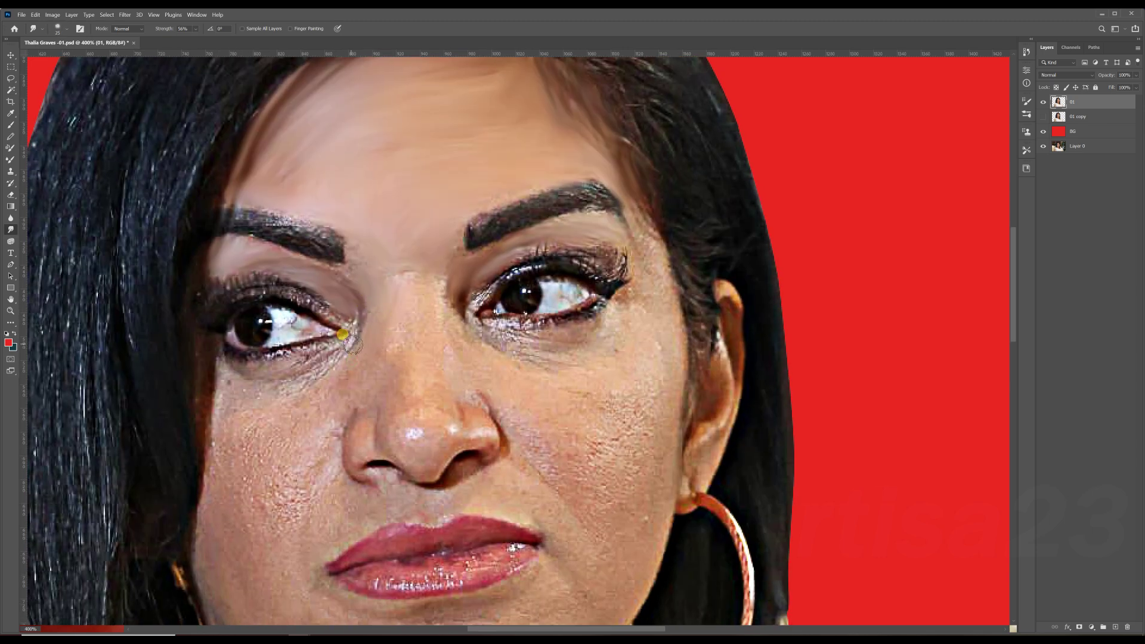
left_click_drag(273, 422, 220, 412)
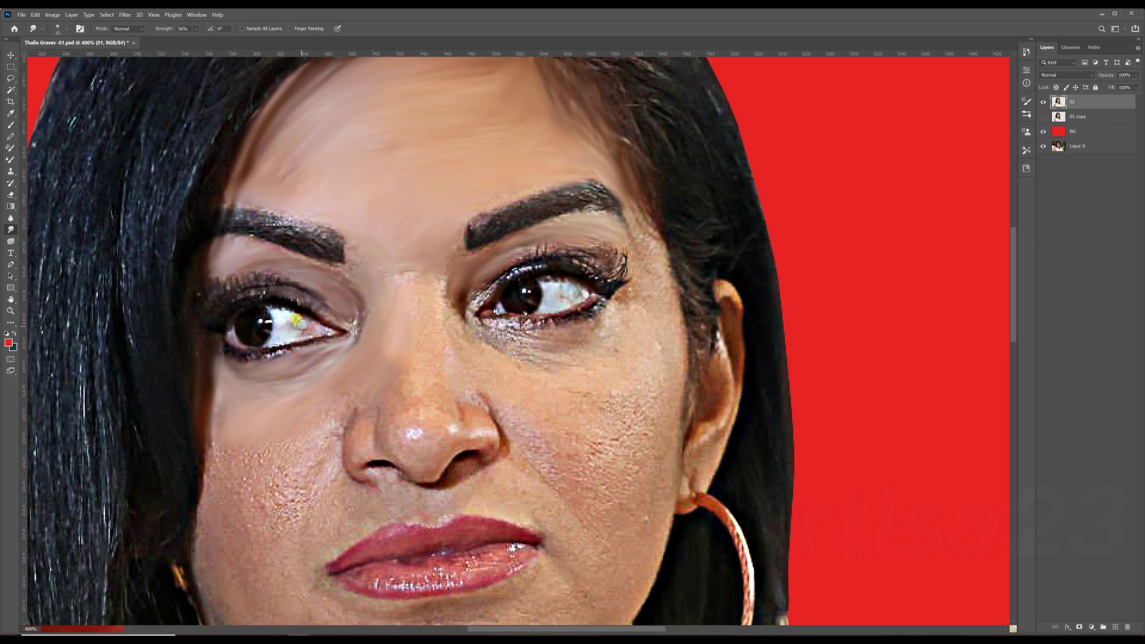
mouse_move(275, 426)
left_mouse_down()
mouse_move(192, 485)
mouse_move(268, 525)
left_mouse_up()
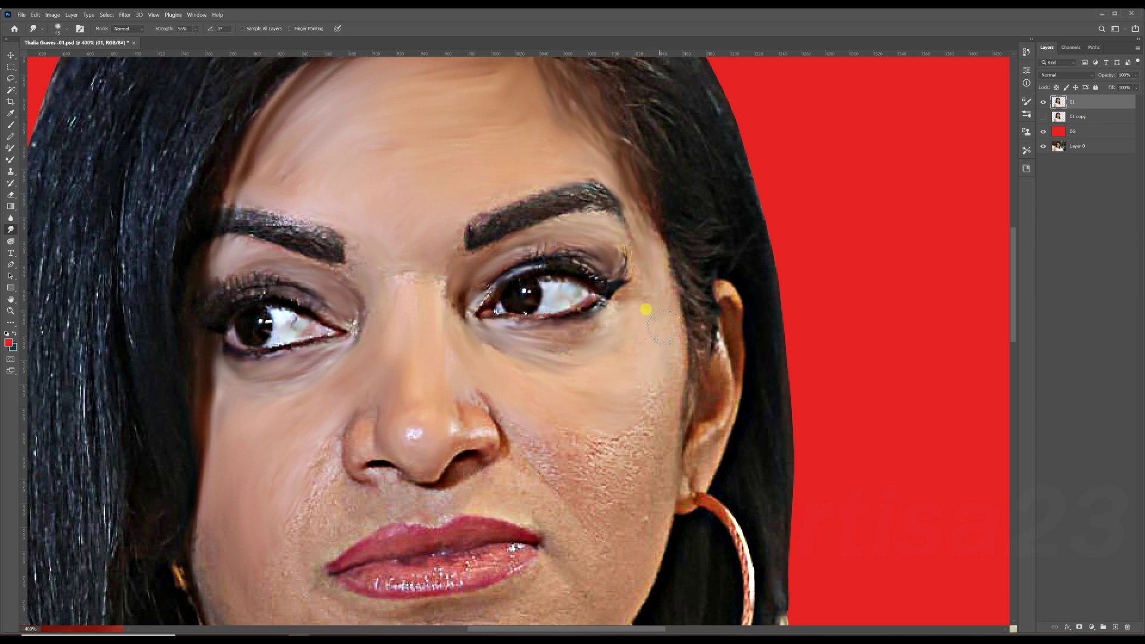
scroll(620, 328, "down", 3)
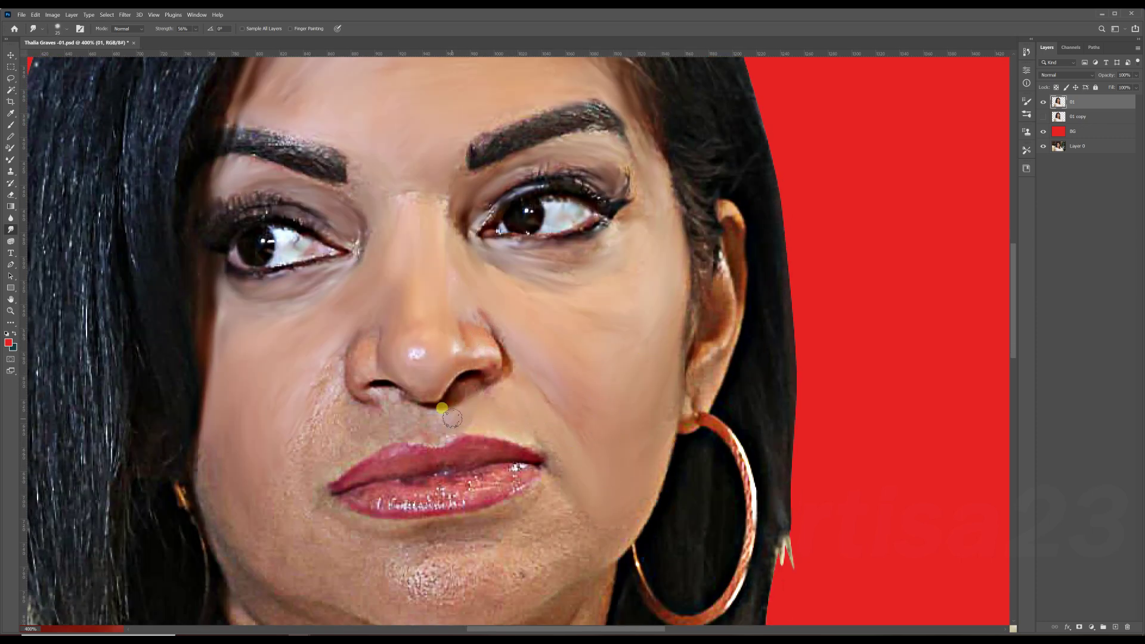
scroll(204, 438, "down", 3)
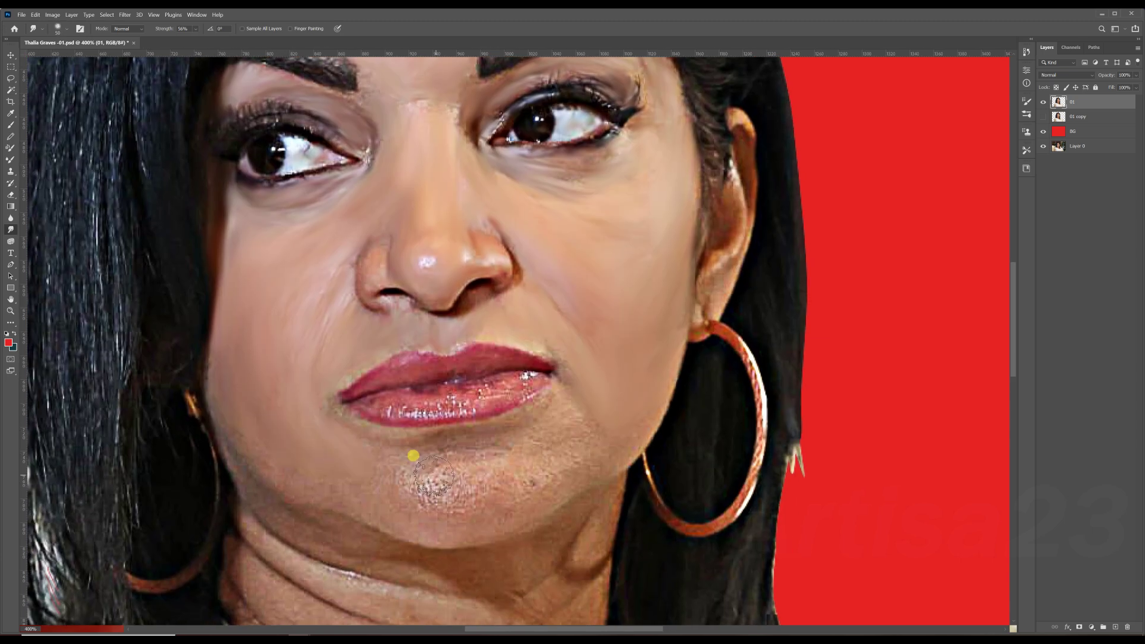
left_click_drag(429, 495, 508, 495)
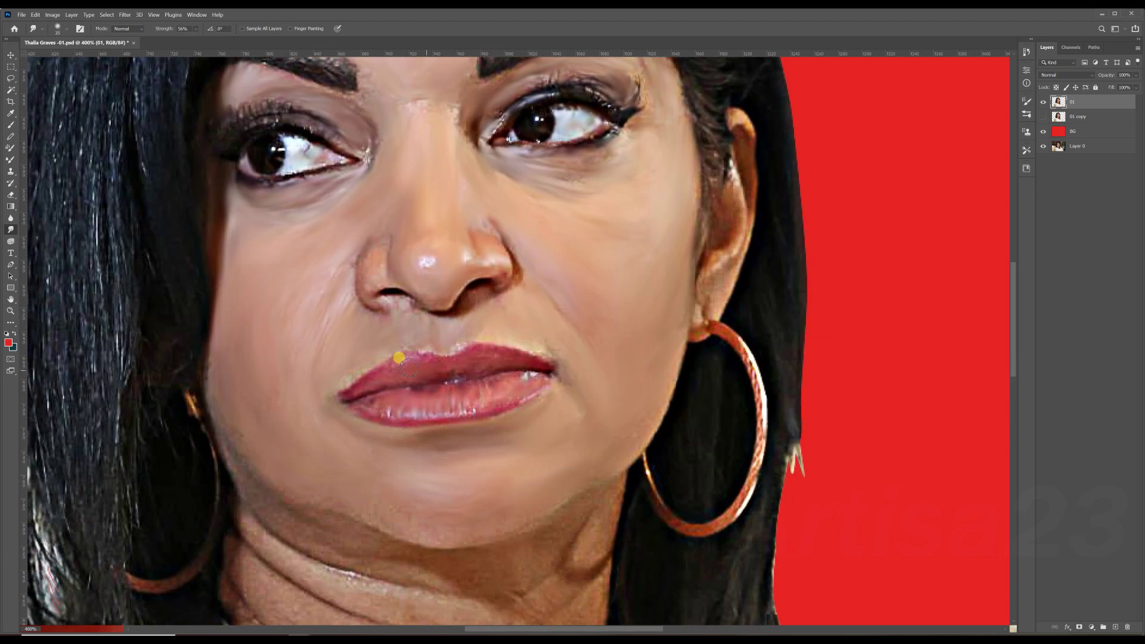
Step: Soften the neck skin creases with a slightly larger smudge brush
scroll(501, 478, "down", 3)
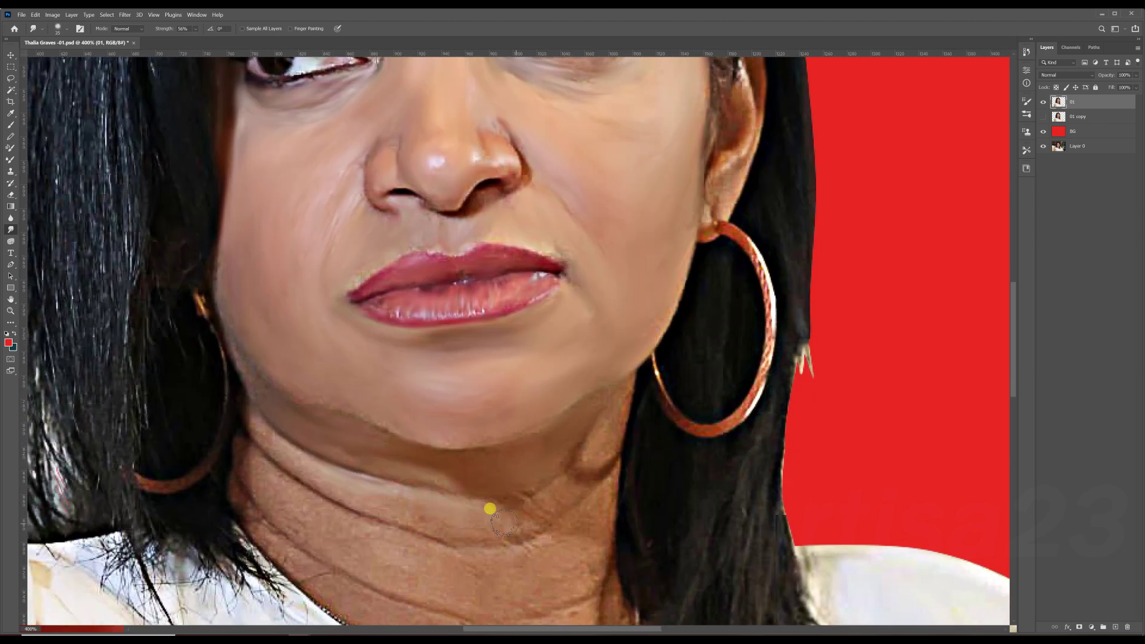
scroll(535, 498, "down", 3)
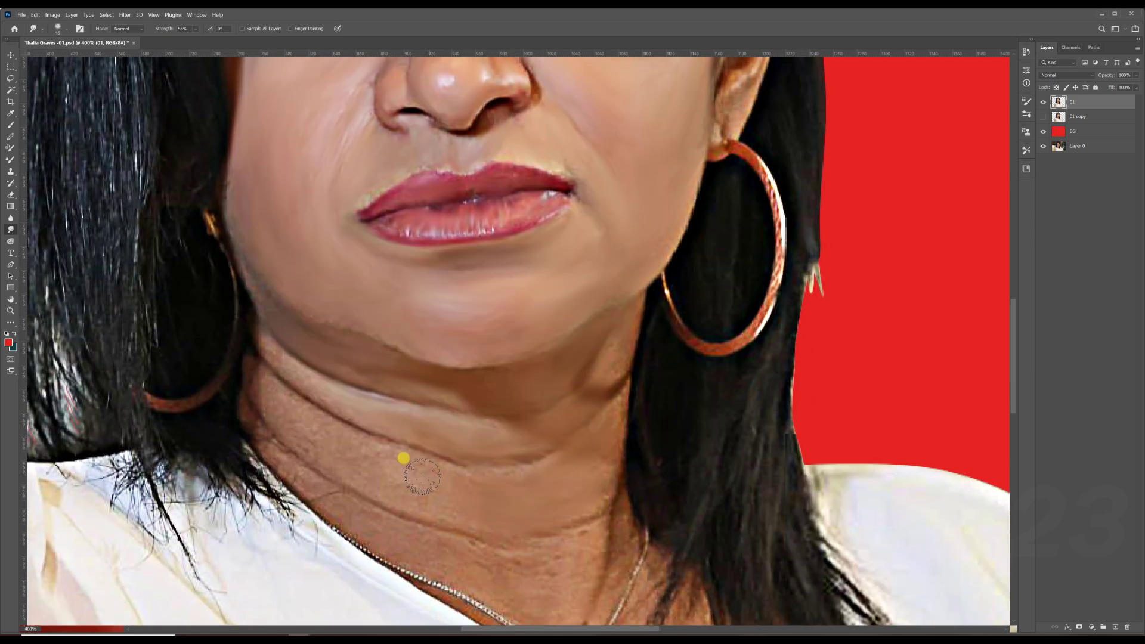
left_click_drag(393, 461, 341, 383)
left_click_drag(548, 544, 568, 472)
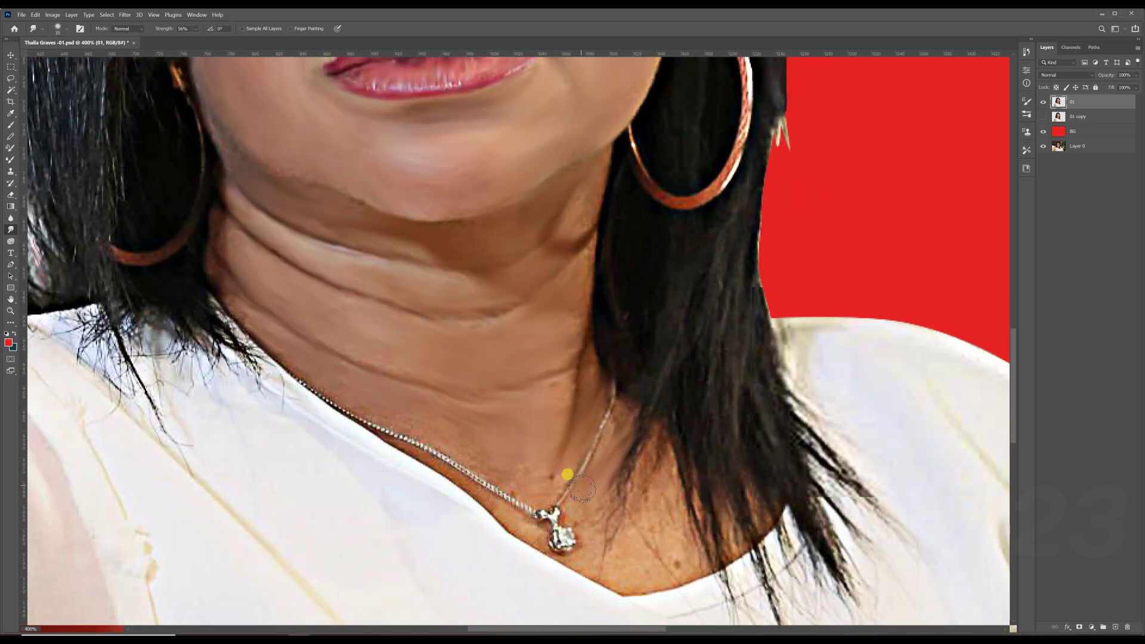
key("bracketright")
left_click_drag(641, 555, 612, 477)
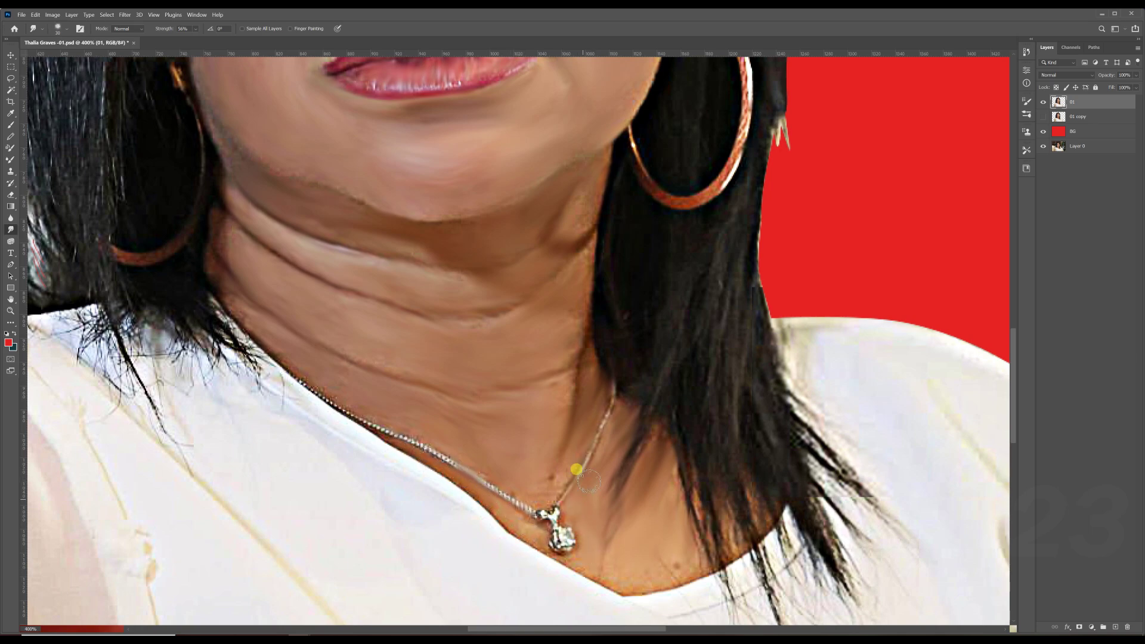
Step: Zoom out and pan over the shoulder to review the whole smoothed portrait
key("ctrl+0")
scroll(603, 238, "up", 2)
scroll(565, 276, "up", 3)
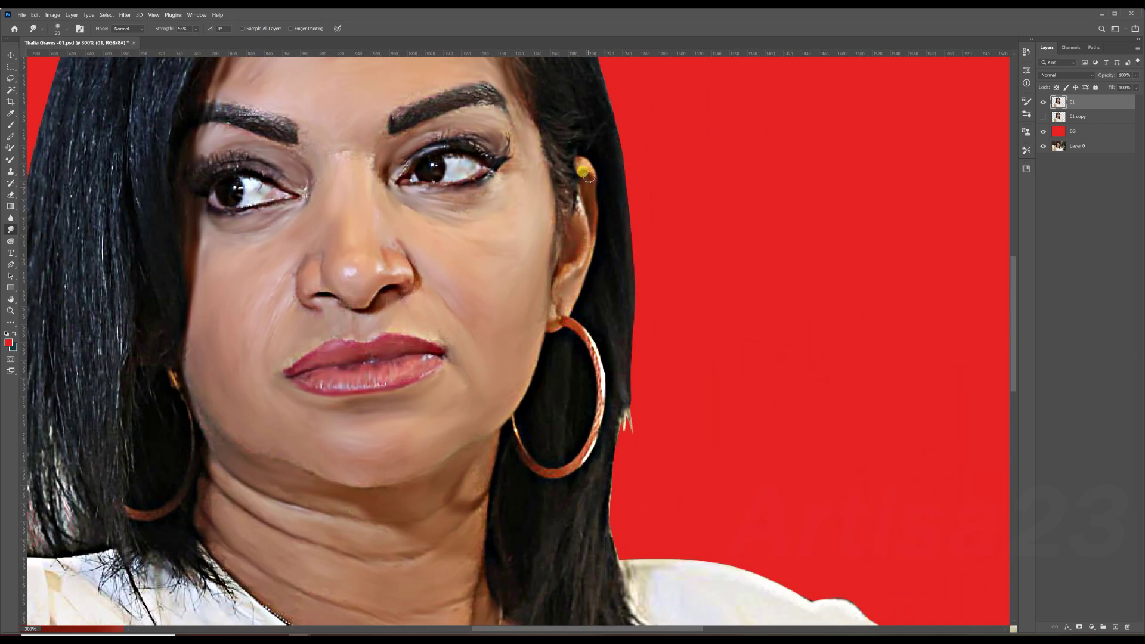
key("ctrl+1")
key("ctrl+plus")
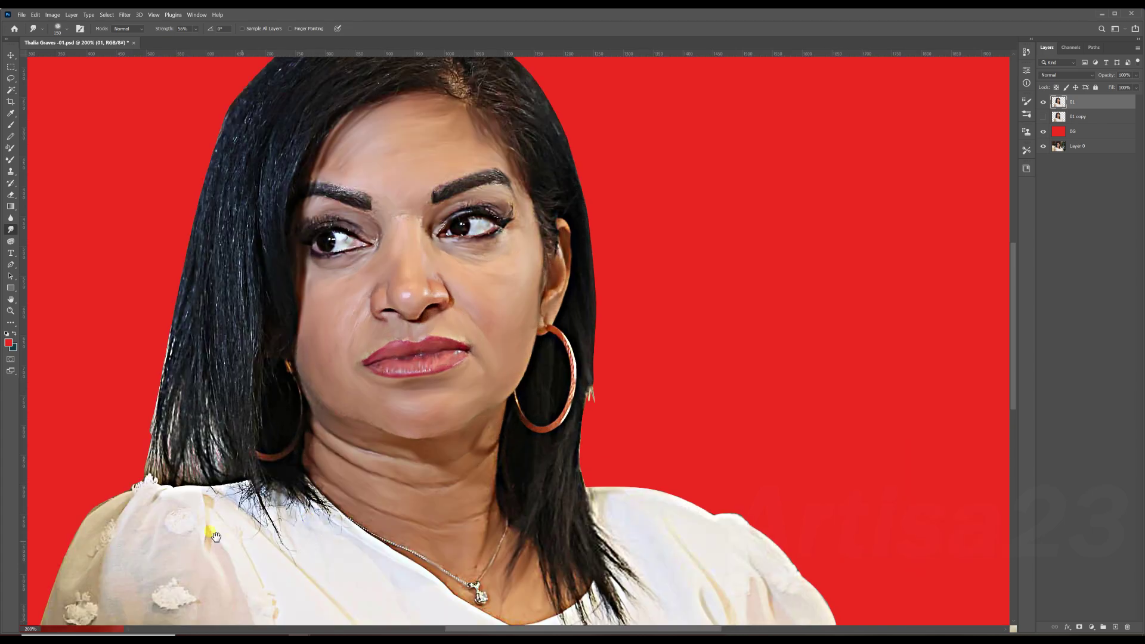
scroll(272, 418, "down", 3)
scroll(358, 471, "down", 2)
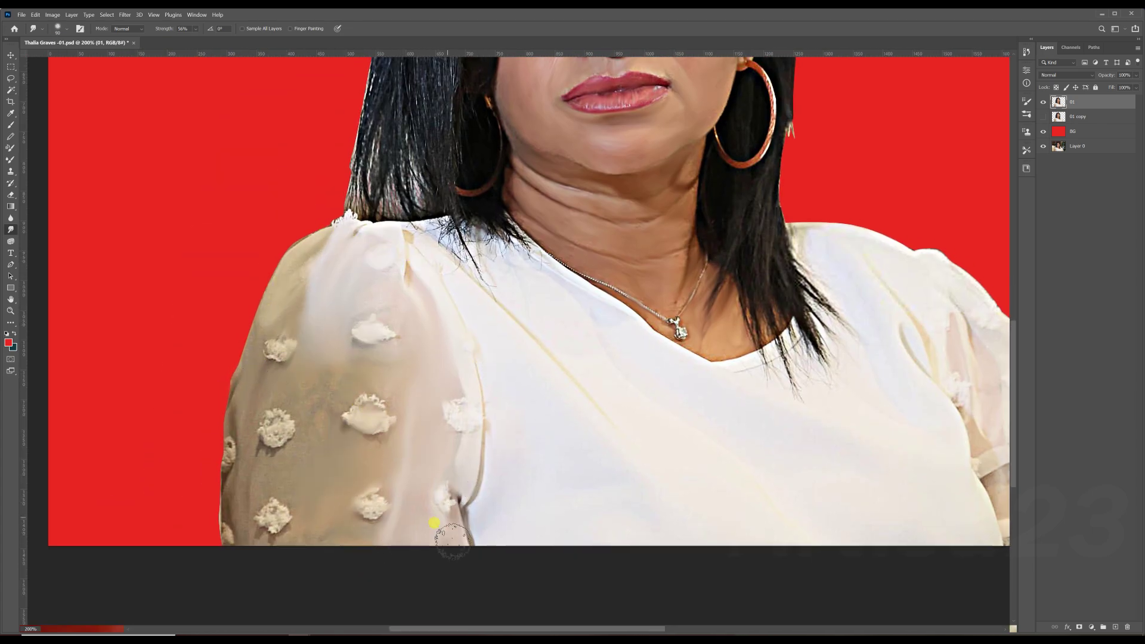
key("ctrl+1")
key("b")
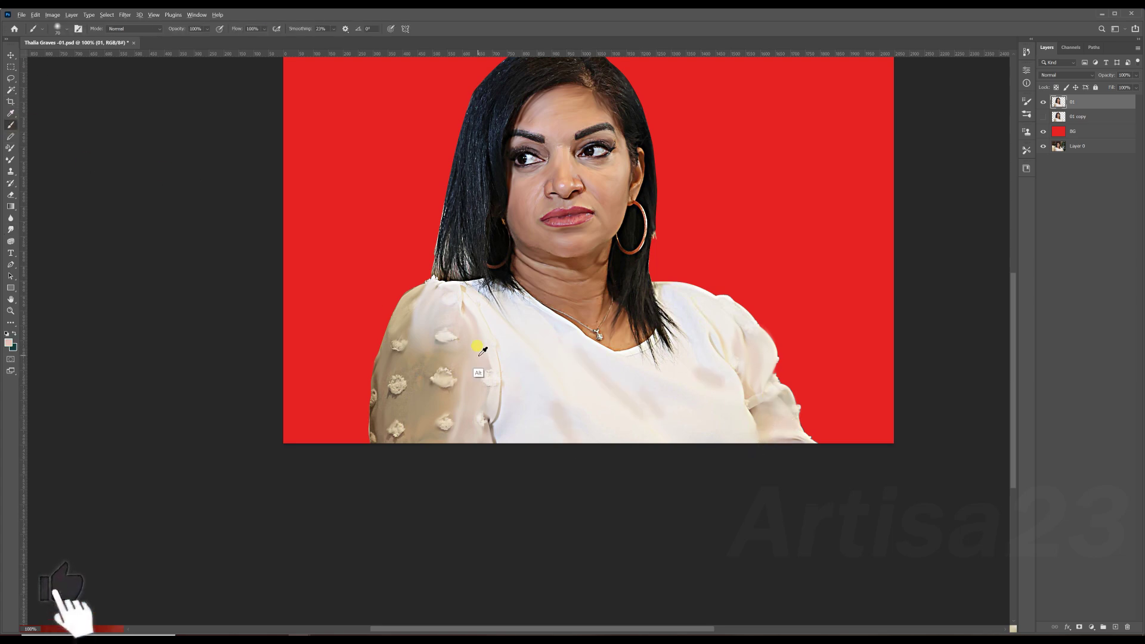
Step: Save the file as the 01a version, replacing the existing file
left_click(10, 230)
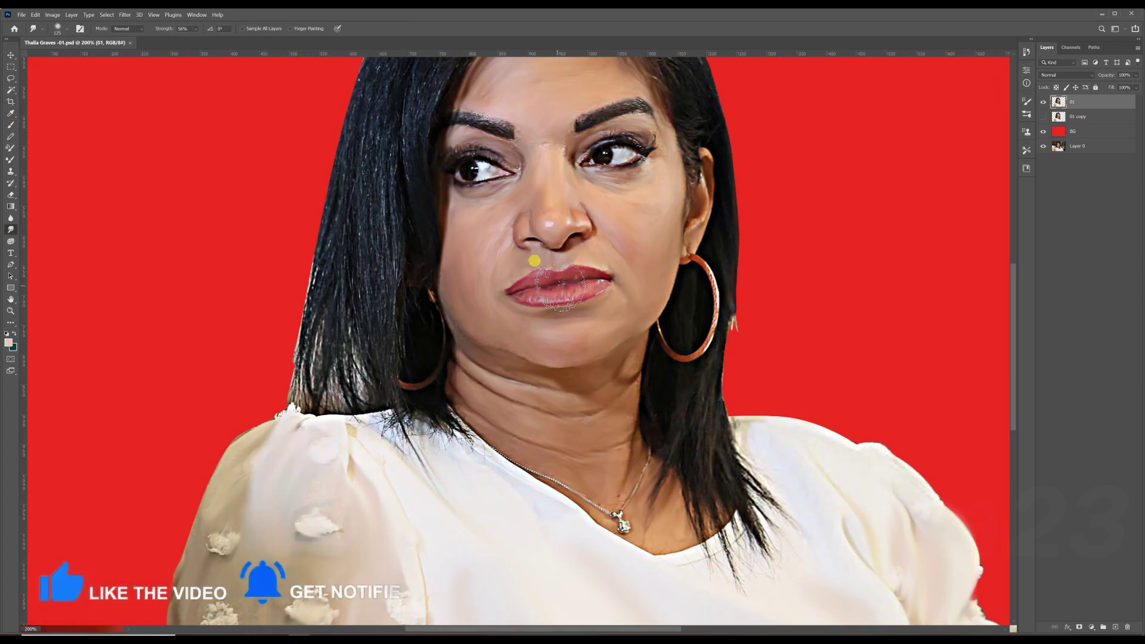
key("ctrl+shift+s")
double_click(114, 84)
left_click(273, 209)
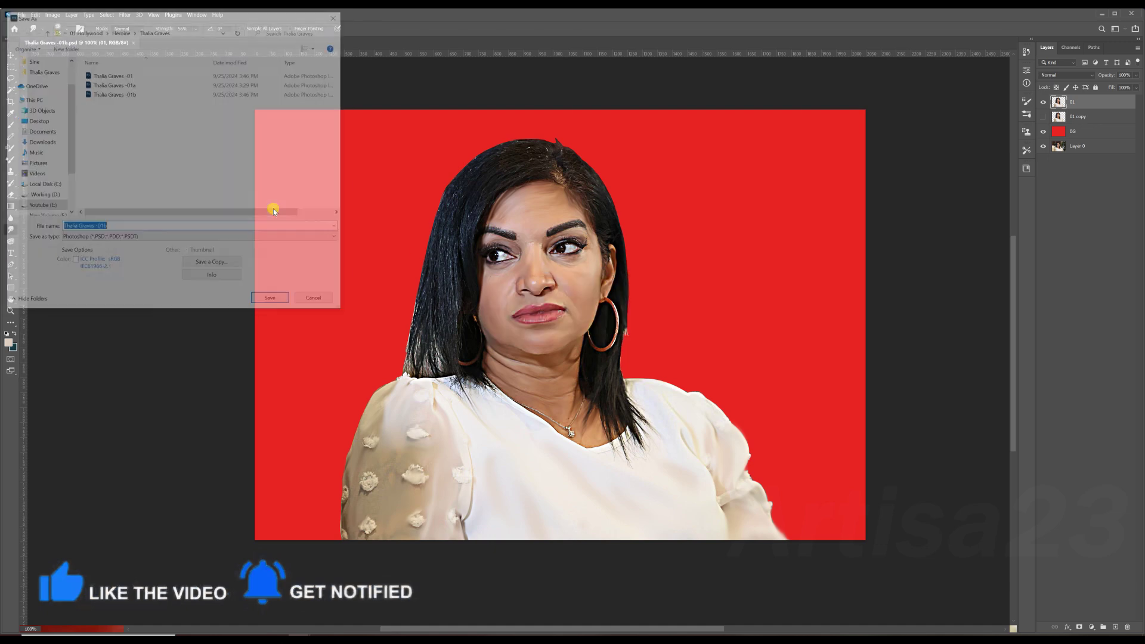
key("Return")
Step: Zoom to 200% on the head and set smudge strength to 84% with brush size 70
right_click(1012, 192)
scroll(955, 239, "down", 3)
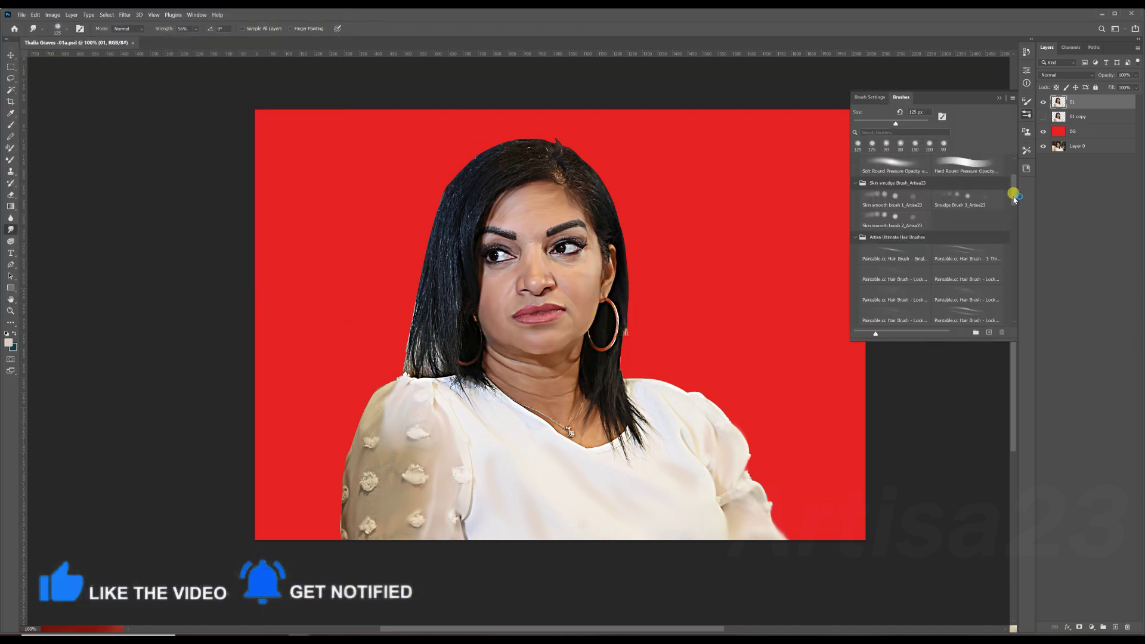
key("Return")
key("ctrl+plus")
left_click_drag(399, 218, 373, 268)
key("8")
key("4")
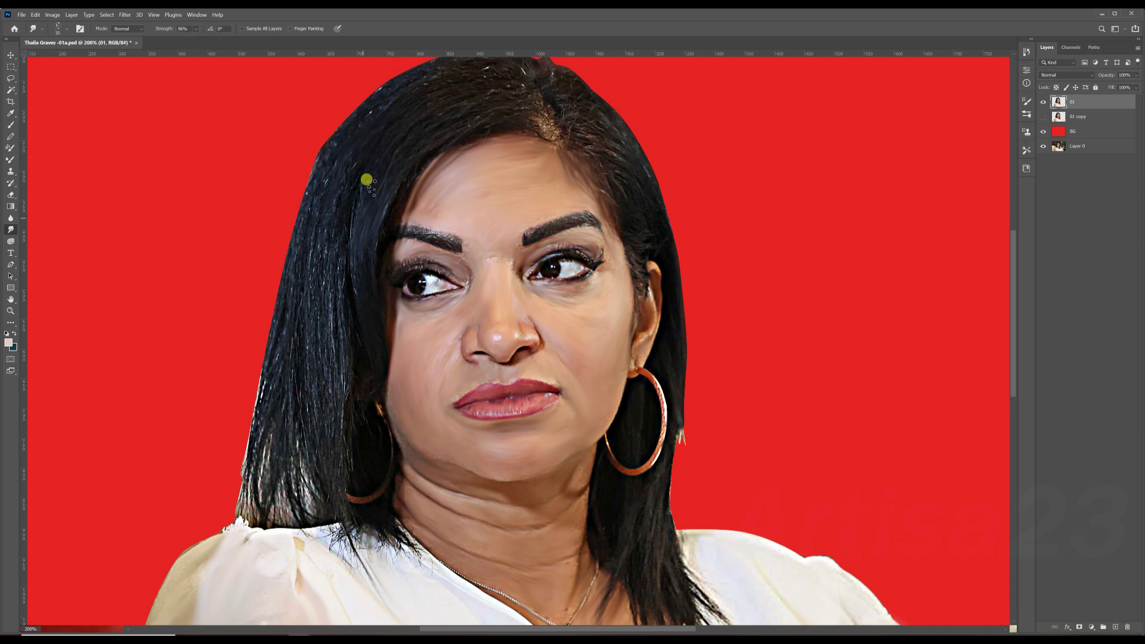
right_click(853, 92)
key("Return")
Step: Smudge the left hair edge with progressively smaller brush strokes
left_click_drag(324, 120, 312, 345)
key("bracketleft")
left_click_drag(276, 396, 270, 233)
key("bracketleft")
key("bracketleft")
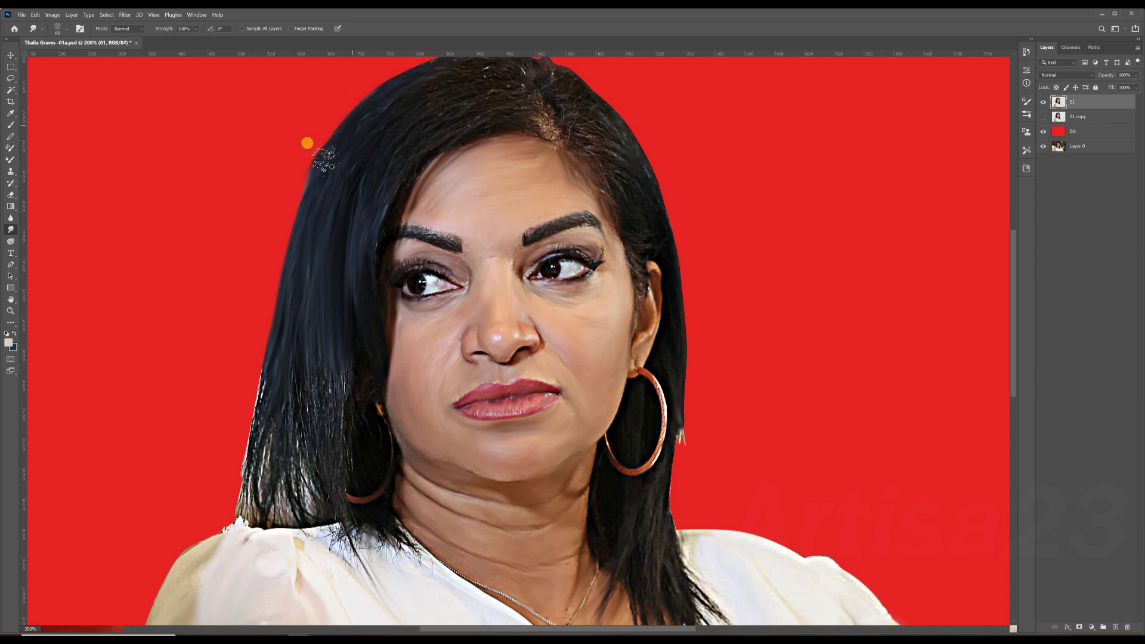
left_click_drag(320, 141, 266, 296)
key("bracketleft")
Step: Smudge the lower-left hair strands and blend the dark hair tips over the blouse
mouse_move(347, 397)
left_mouse_down()
mouse_move(262, 397)
mouse_move(316, 477)
mouse_move(250, 453)
left_mouse_up()
left_click_drag(400, 527, 325, 534)
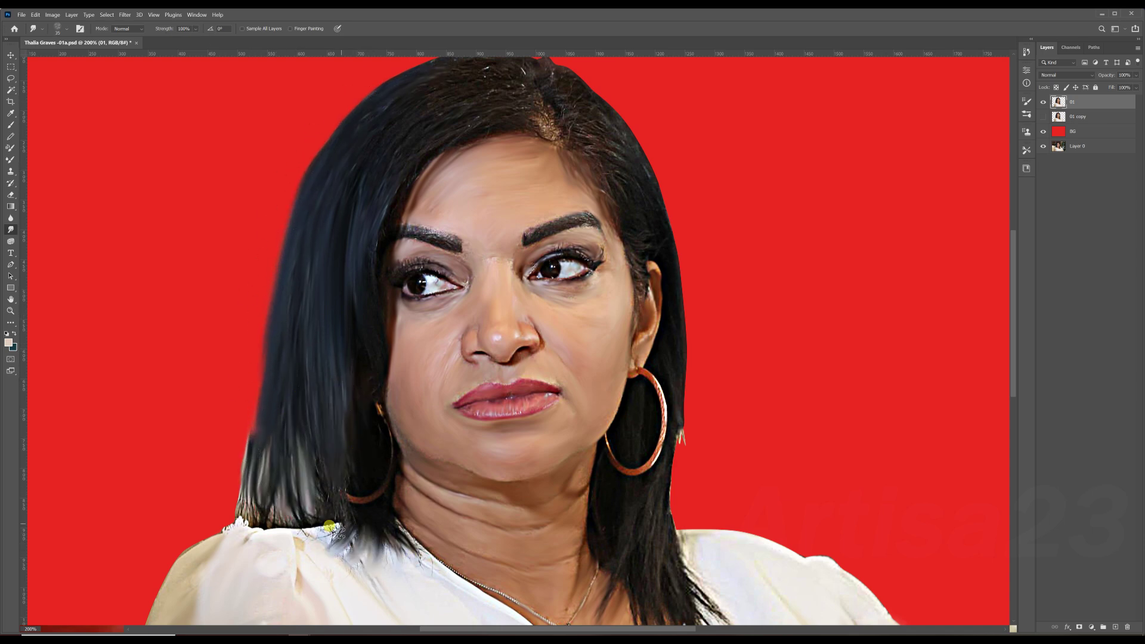
key("bracketright")
left_click_drag(256, 471, 234, 431)
left_click_drag(446, 76, 401, 195)
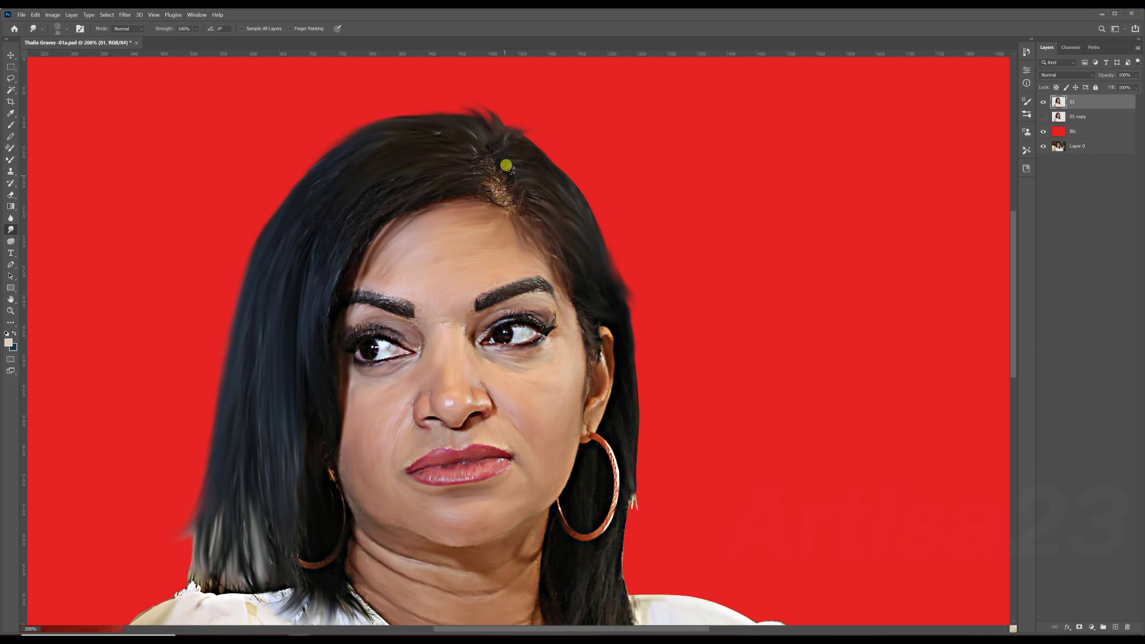
key("ctrl+plus")
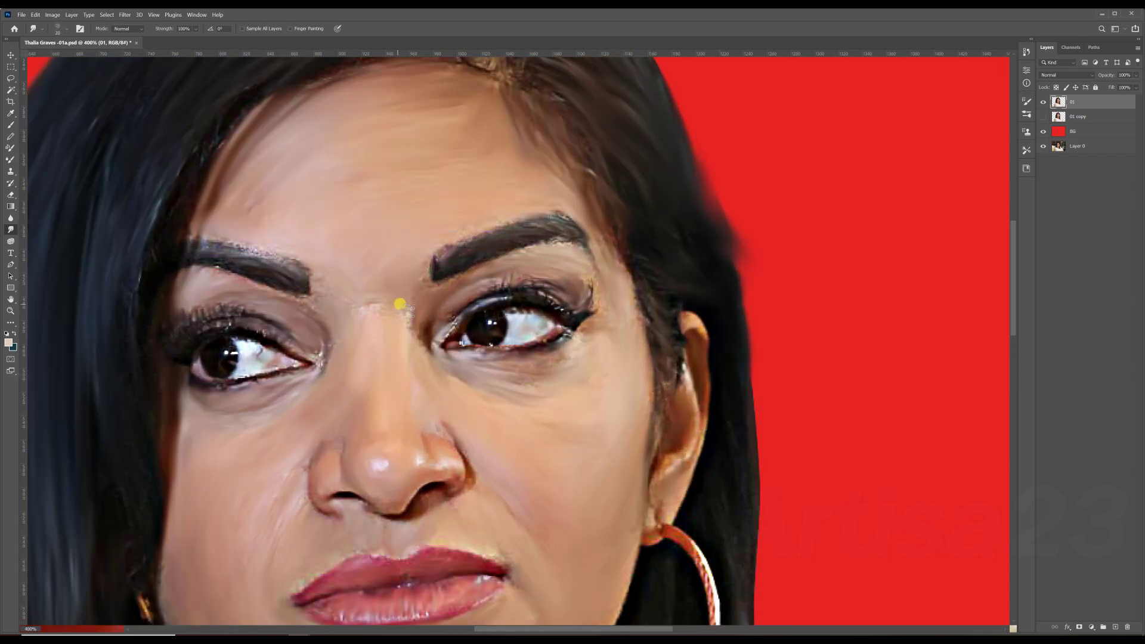
key("ctrl+minus")
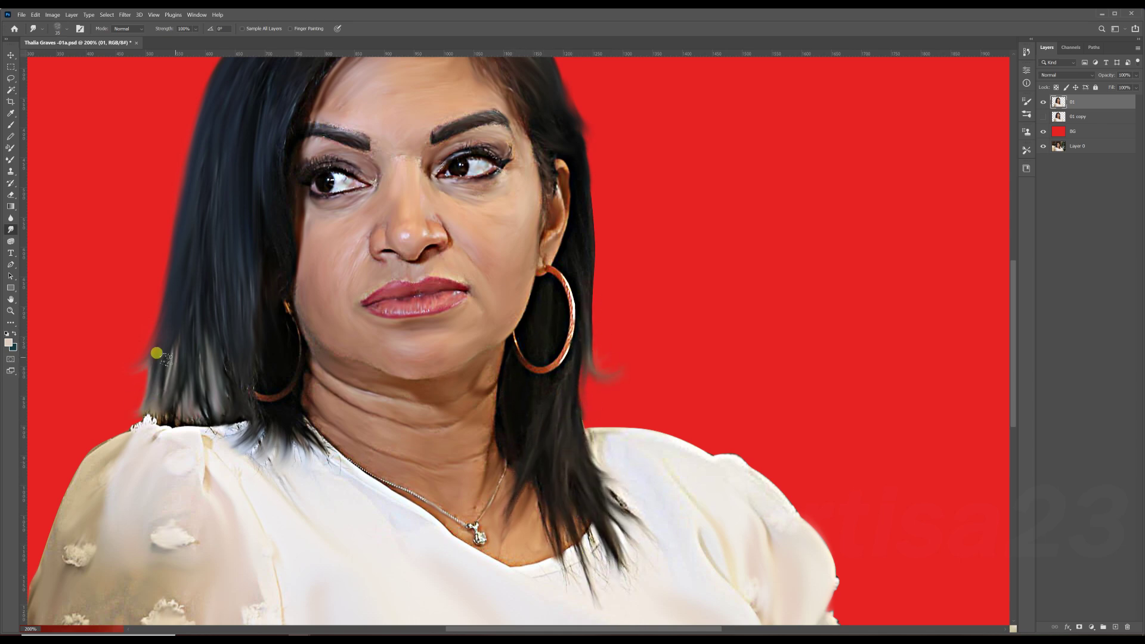
scroll(553, 273, "up", 3)
scroll(540, 281, "down", 3)
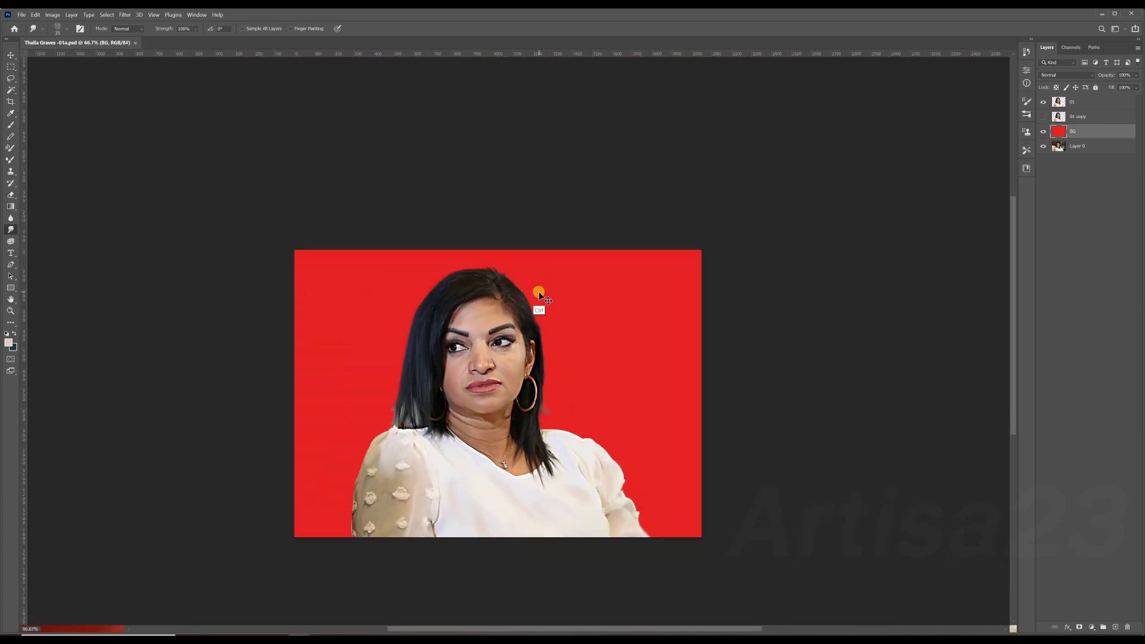
Step: Move the BG layer above 01 copy, add a new empty layer, and select layer 01
scroll(597, 280, "up", 1)
left_click_drag(1087, 145, 1088, 110)
left_click(1116, 627)
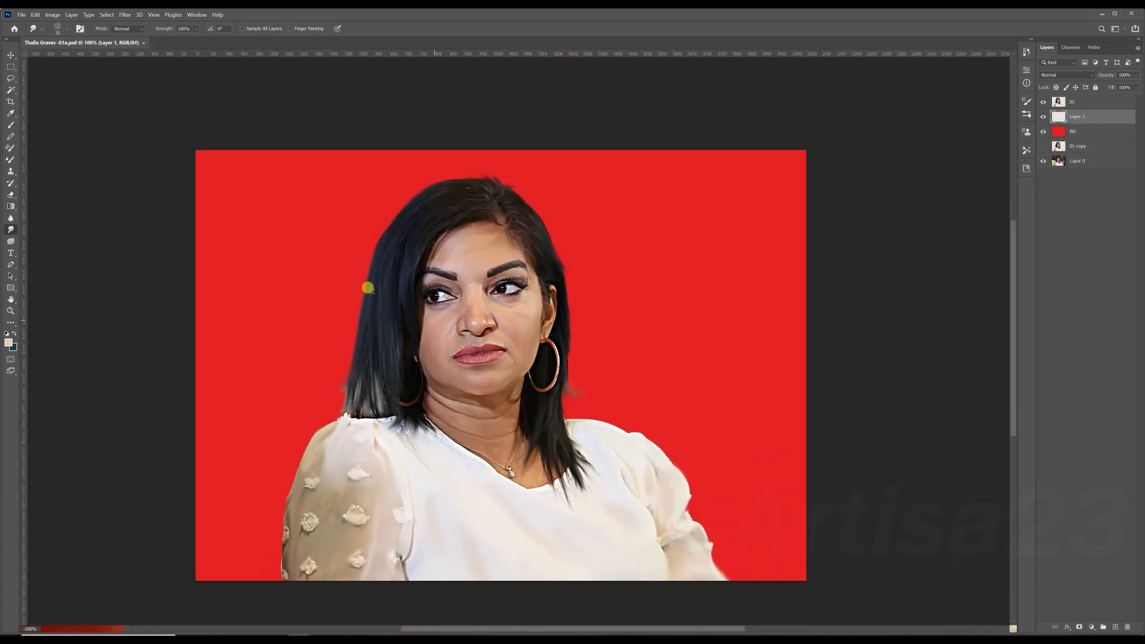
left_click(10, 66)
left_click(1079, 102)
Step: Delete the portrait's bottom strip and smudge the blouse's white into the red
left_click_drag(263, 557, 818, 593)
key("Delete")
left_click(11, 229)
left_click(7, 230)
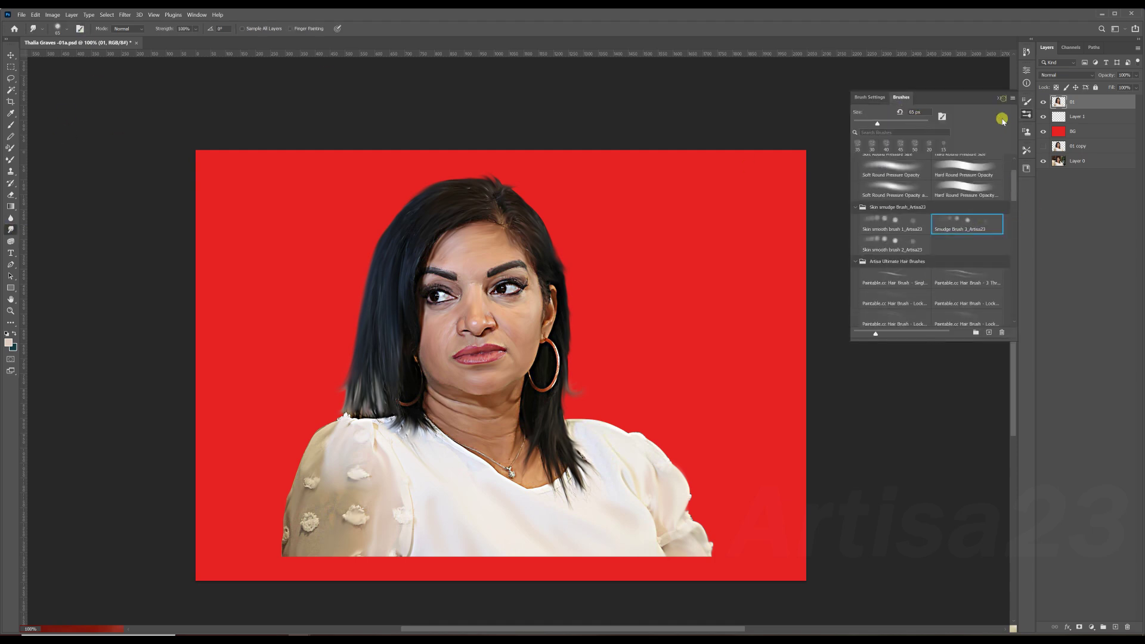
mouse_move(669, 560)
left_mouse_down()
mouse_move(592, 560)
mouse_move(689, 584)
left_mouse_up()
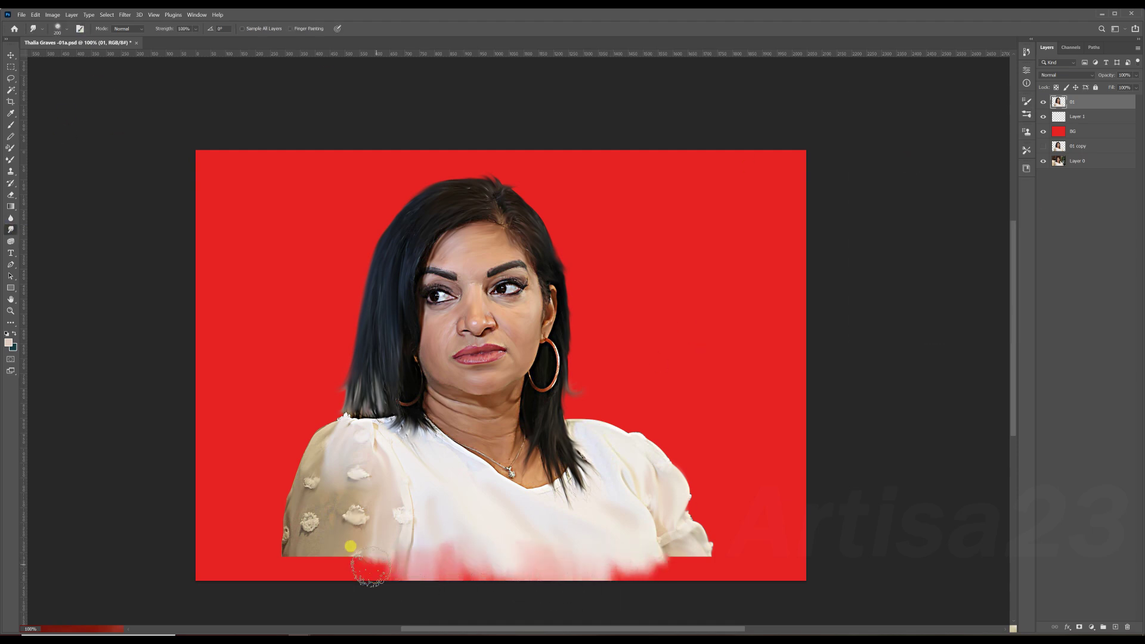
Step: On Layer 1, paint grey, brown, dark red and black texture strokes around the neck
left_click(1077, 116)
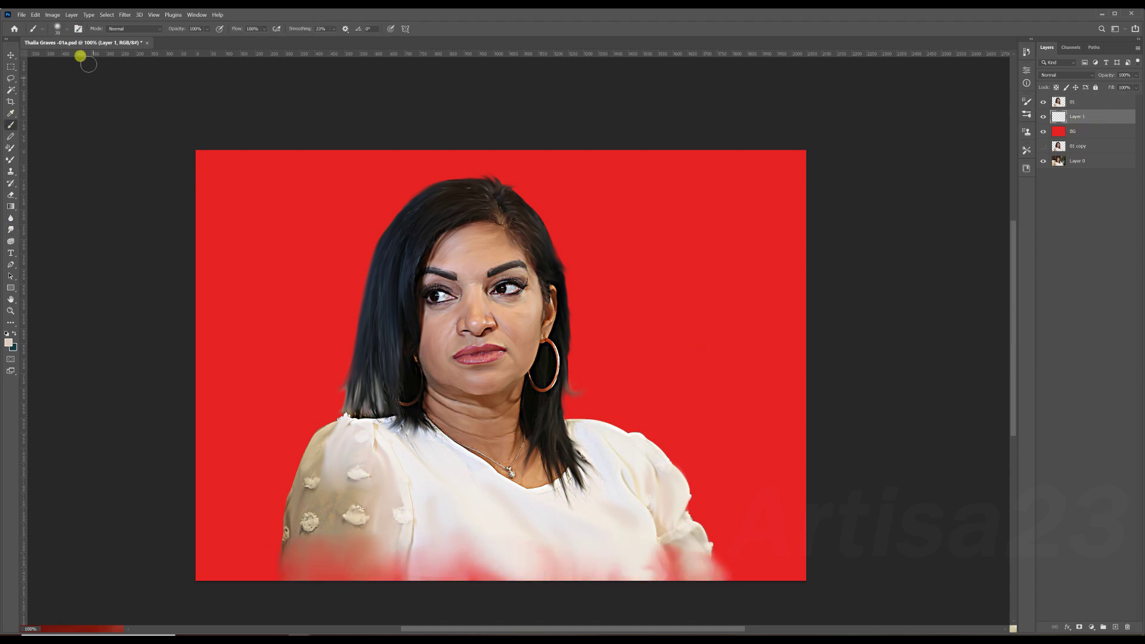
key("b")
key("F5")
left_click(409, 411, "alt")
mouse_move(674, 442)
left_mouse_down()
mouse_move(602, 345)
mouse_move(615, 388)
mouse_move(597, 370)
mouse_move(635, 357)
mouse_move(650, 281)
left_mouse_up()
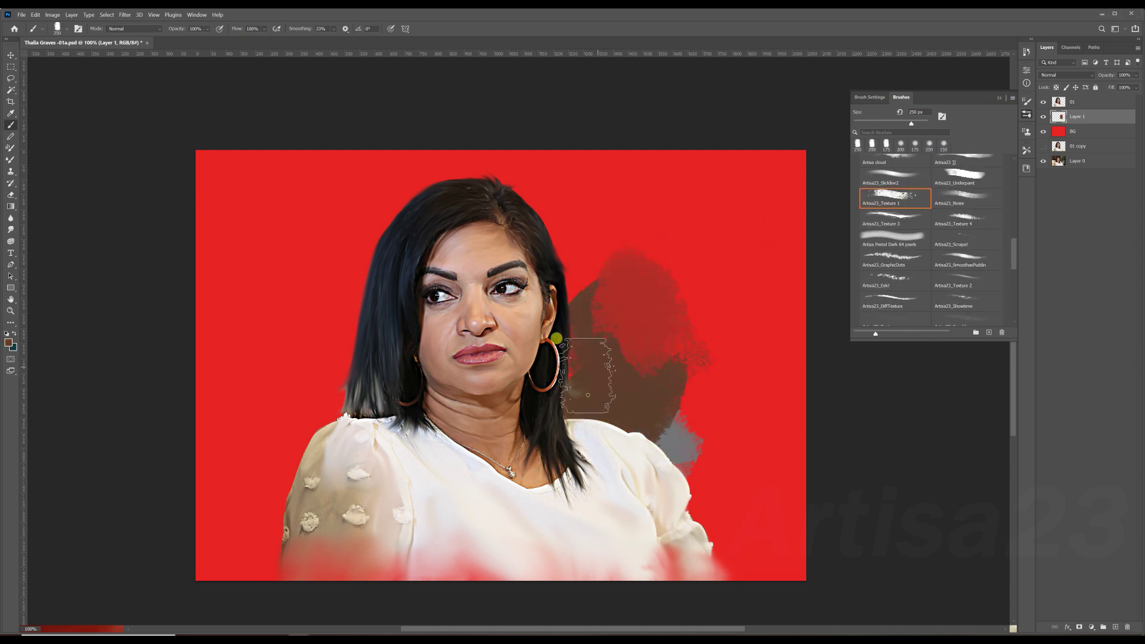
left_click_drag(334, 358, 298, 418)
left_click_drag(299, 334, 281, 382)
mouse_move(597, 388)
left_mouse_down()
mouse_move(609, 283)
mouse_move(625, 271)
left_mouse_up()
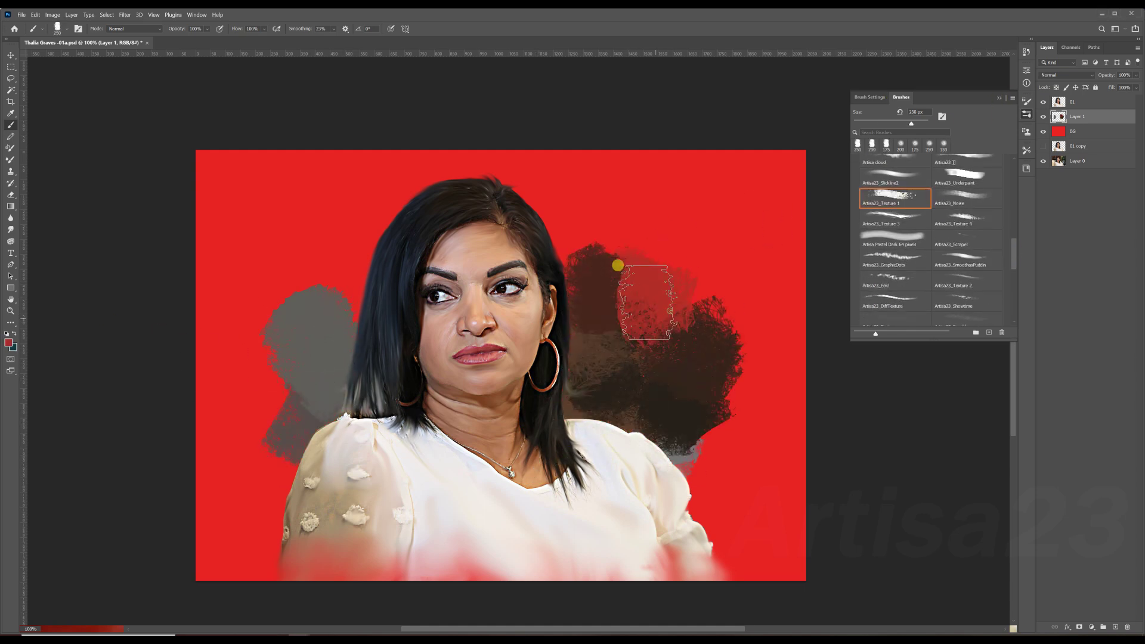
mouse_move(600, 321)
left_mouse_down()
mouse_move(528, 138)
mouse_move(579, 277)
left_mouse_up()
mouse_move(334, 370)
left_mouse_down()
mouse_move(281, 418)
mouse_move(250, 513)
mouse_move(478, 554)
mouse_move(716, 549)
left_mouse_up()
Step: Sample black and blend the dark and grey patches beside the hair
left_click(317, 393, "alt")
mouse_move(298, 280)
left_mouse_down()
mouse_move(307, 328)
mouse_move(334, 370)
left_mouse_up()
left_click_drag(686, 298, 704, 478)
left_click_drag(250, 429, 227, 537)
Step: Paint orange texture strokes on both sides of and around the head
key("b")
left_click(8, 342)
left_click(867, 374)
left_click_drag(673, 236, 686, 310)
left_click_drag(310, 251, 298, 310)
mouse_move(305, 215)
left_mouse_down()
mouse_move(311, 301)
mouse_move(281, 250)
left_mouse_up()
mouse_move(686, 358)
left_mouse_down()
mouse_move(657, 310)
mouse_move(745, 251)
left_mouse_up()
Step: Add sampled dark red and red texture strokes above and beside the head
left_click(696, 238, "alt")
left_click_drag(674, 250, 584, 167)
left_click_drag(715, 275, 644, 191)
left_click(593, 258, "alt")
left_click_drag(322, 215, 311, 323)
left_click_drag(357, 203, 309, 341)
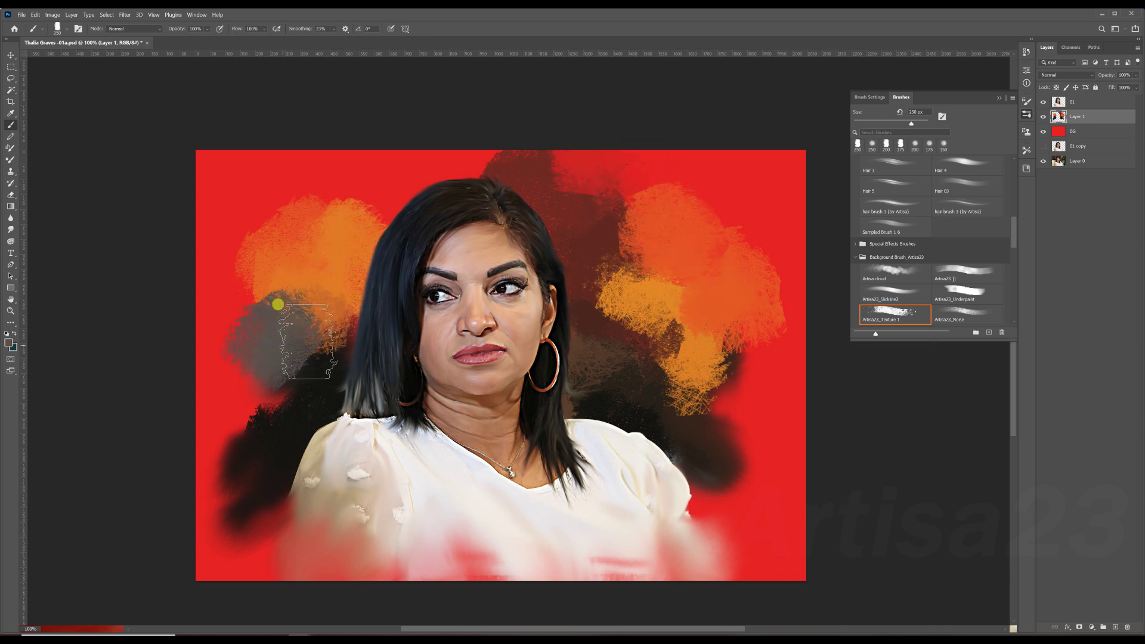
left_click(696, 346, "alt")
mouse_move(696, 346)
left_mouse_down()
mouse_move(726, 435)
mouse_move(690, 450)
mouse_move(695, 379)
left_mouse_up()
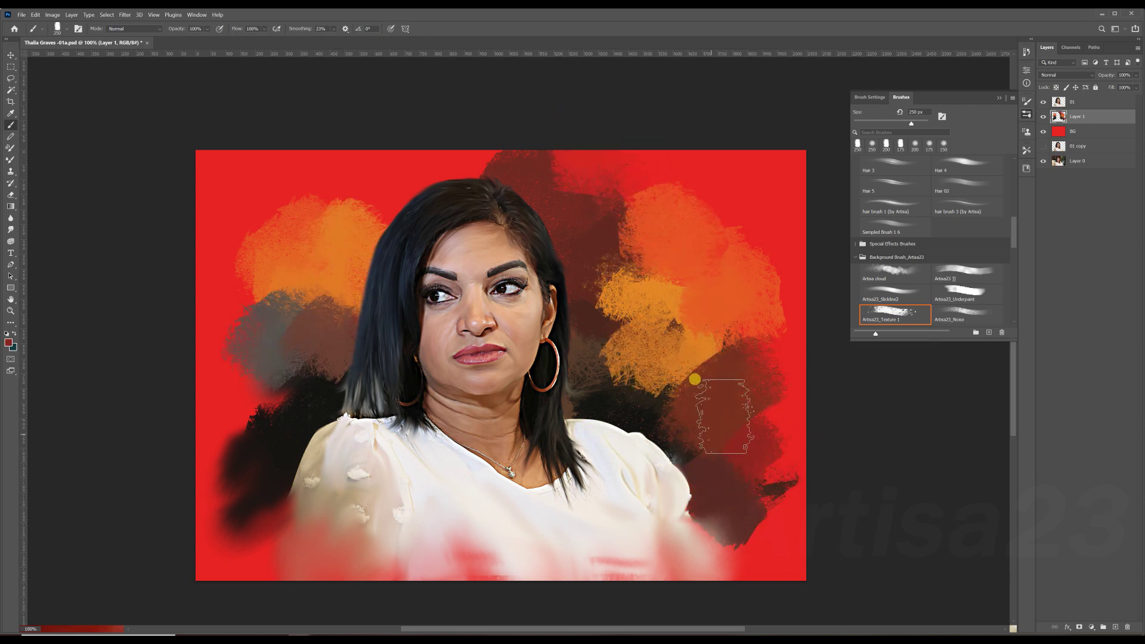
key("F5")
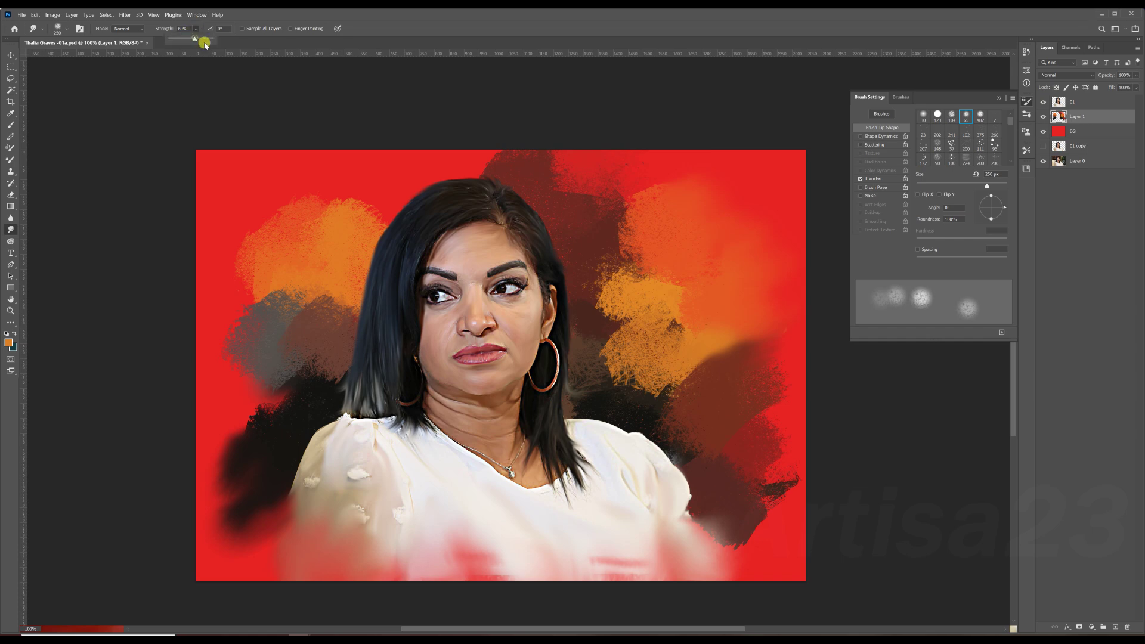
Step: Smudge the orange, red and dark background strokes around the head and shoulder into a blend
left_click_drag(598, 174, 675, 263)
left_click_drag(316, 358, 351, 292)
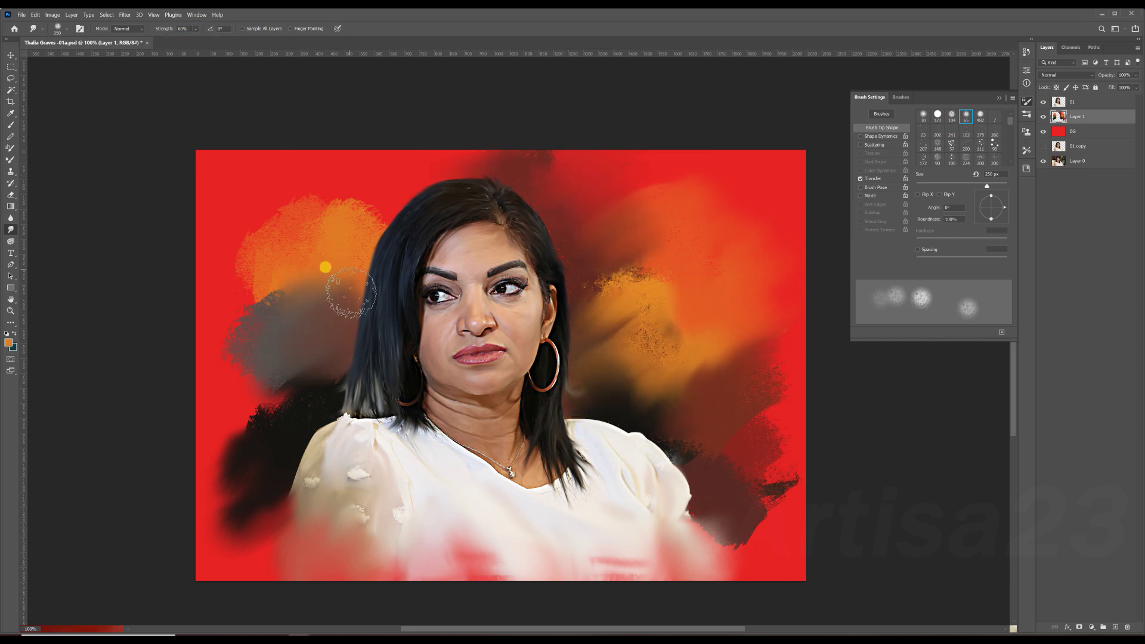
left_click_drag(388, 197, 294, 194)
left_click_drag(287, 370, 340, 315)
left_click_drag(603, 394, 597, 251)
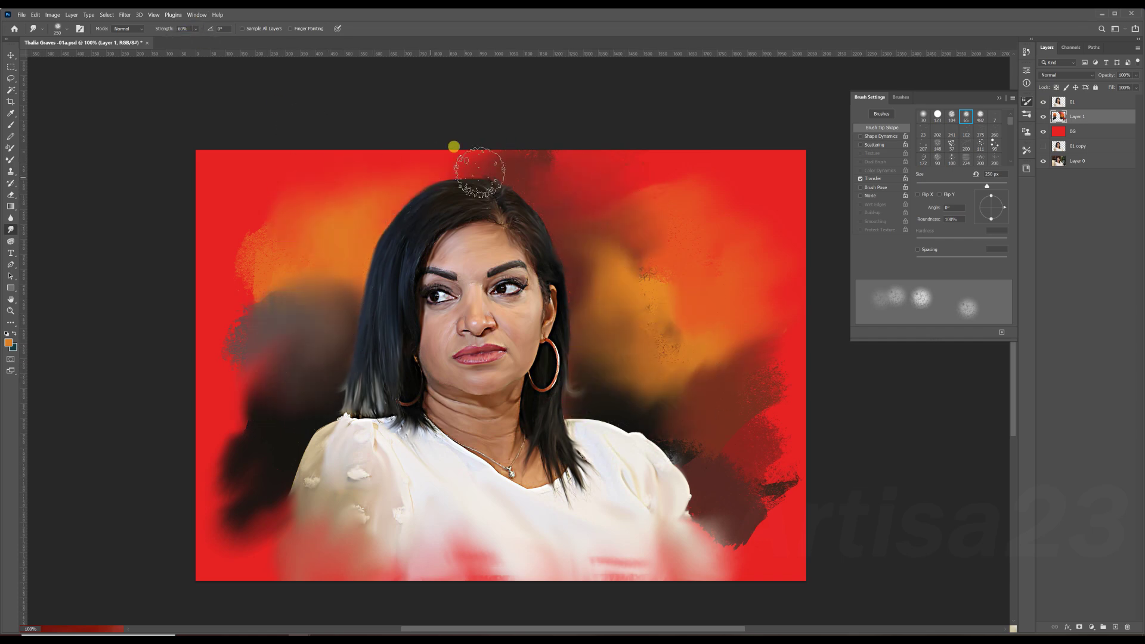
left_click_drag(268, 440, 262, 495)
left_click_drag(736, 467, 728, 334)
left_click_drag(660, 427, 775, 495)
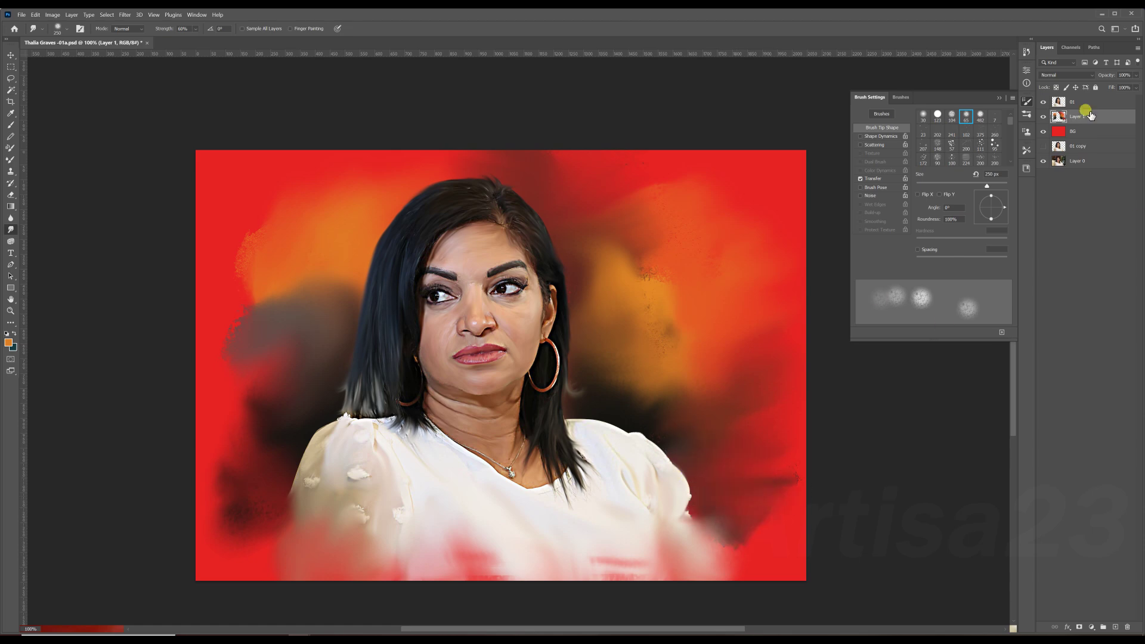
Step: Reselect Layer 1 and smooth the dark textured area left of the head
double_click(1091, 115)
key("Escape")
left_click(1073, 101)
left_click(1076, 117)
mouse_move(263, 274)
left_mouse_down()
mouse_move(299, 334)
mouse_move(235, 478)
mouse_move(228, 525)
left_mouse_up()
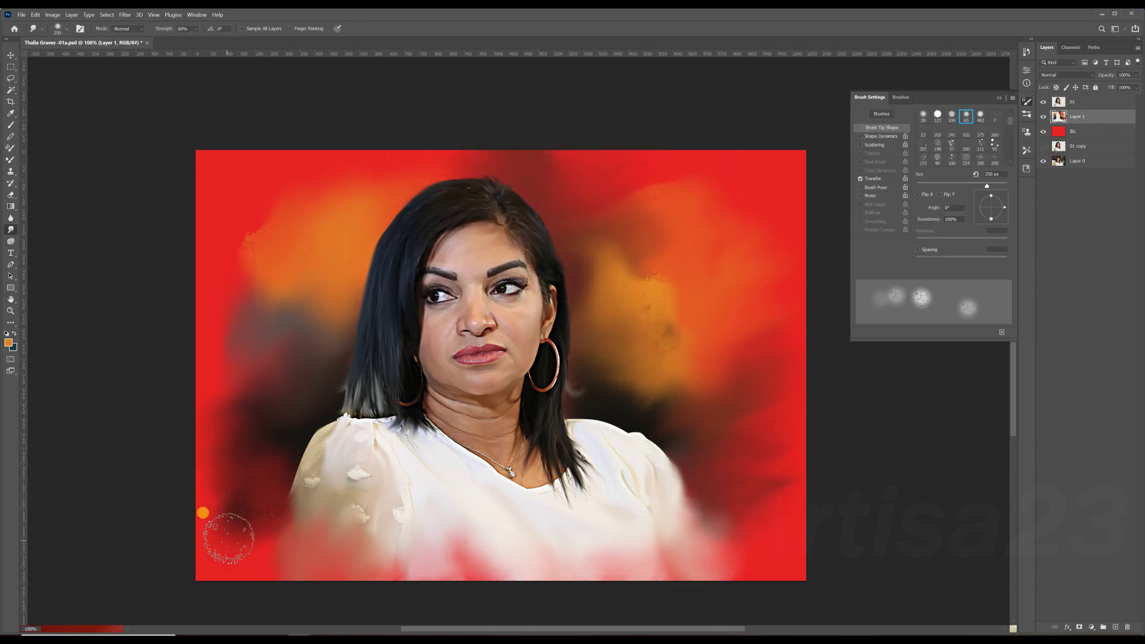
Step: Paint orange and dark texture dabs beside the head and hair with a 100 px brush
key("b")
left_click(9, 343)
key("Return")
left_click_drag(621, 270, 653, 301)
key("bracketleft")
key("bracketleft")
key("bracketleft")
left_click_drag(299, 209, 381, 212)
left_click_drag(550, 369, 588, 381)
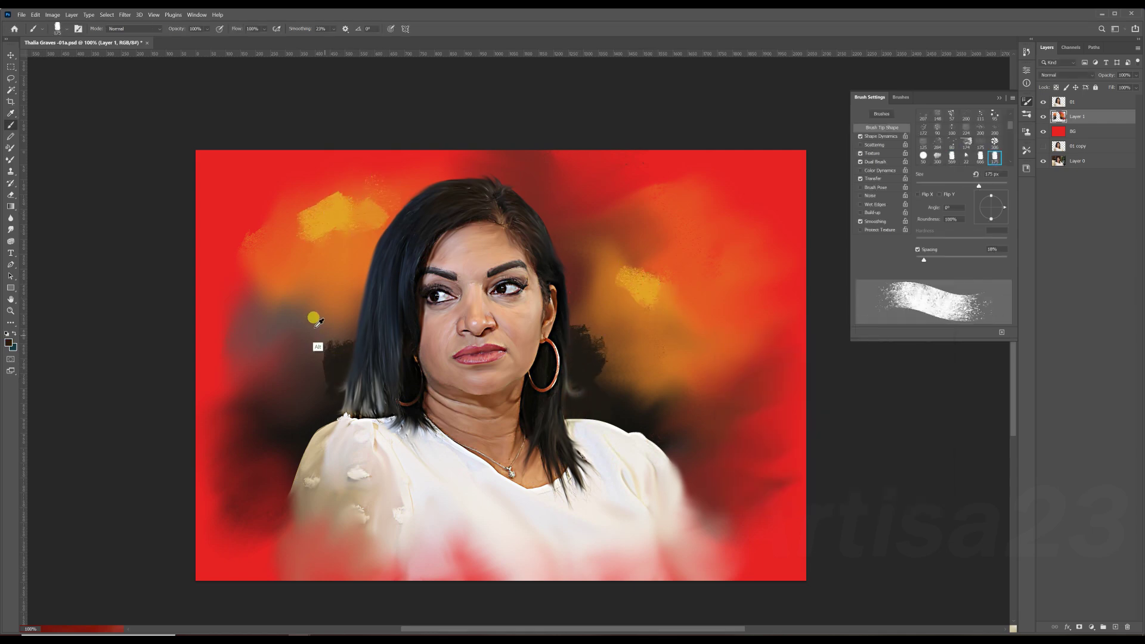
left_click_drag(334, 346, 352, 370)
Step: Add strokes at the top near the hair and dark brown strokes right of the head
key("x")
key("comma")
key("comma")
key("comma")
left_click_drag(371, 156, 453, 158)
mouse_move(563, 179)
left_mouse_down()
mouse_move(588, 281)
mouse_move(568, 327)
left_mouse_up()
key("x")
key("x")
Step: With a 200 px, then 175 px textured brush, paint gold and grey strokes around the head
key("bracketleft")
mouse_move(626, 281)
left_mouse_down()
mouse_move(613, 299)
mouse_move(575, 302)
left_mouse_up()
left_click(307, 302, "alt")
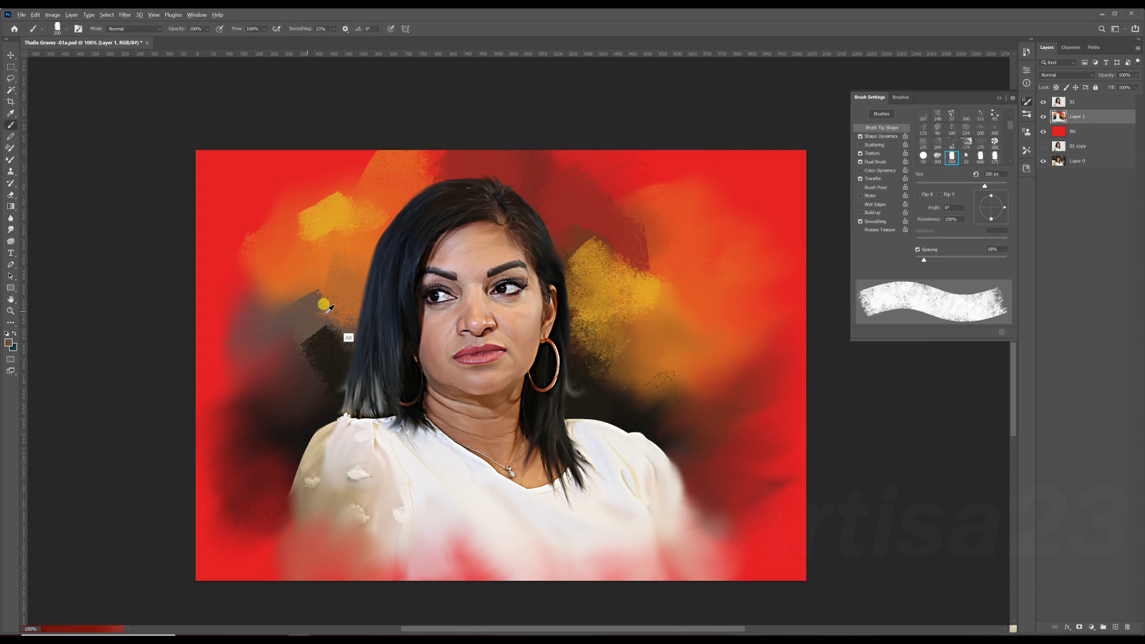
left_click_drag(632, 370, 680, 334)
left_click_drag(627, 382, 650, 345)
key("period")
mouse_move(310, 298)
left_mouse_down()
mouse_move(266, 320)
mouse_move(336, 322)
left_mouse_up()
key("period")
key("period")
mouse_move(746, 370)
left_mouse_down()
mouse_move(639, 407)
mouse_move(704, 472)
left_mouse_up()
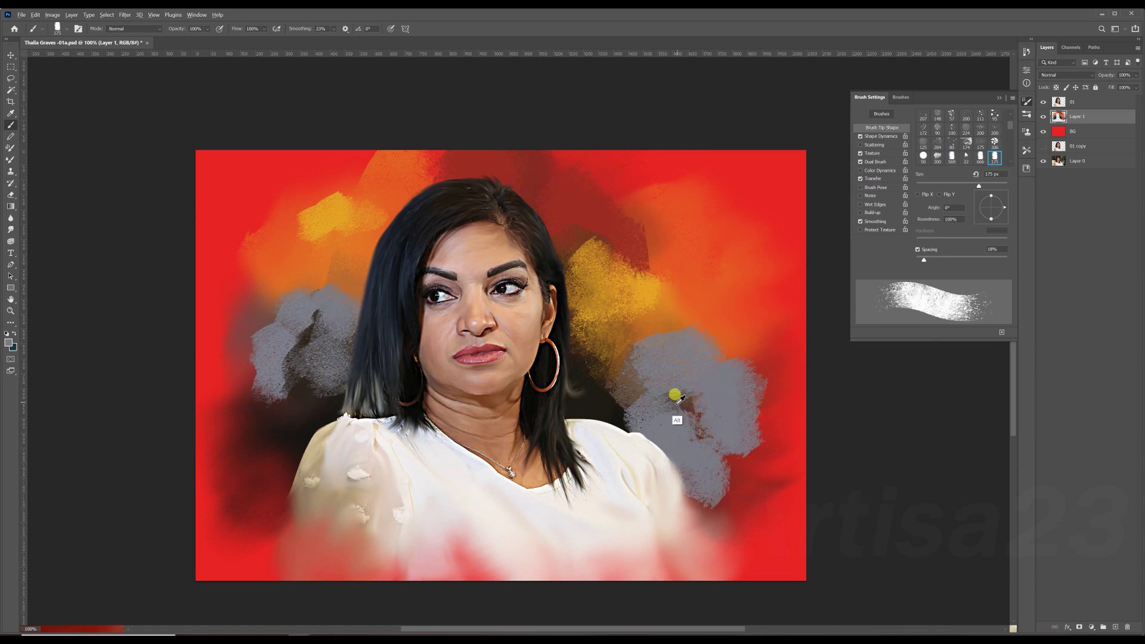
Step: Paint cream over the lower-right blouse, cover the right grey with dark red, and dab orange
left_click(277, 518, "alt")
mouse_move(657, 555)
left_mouse_down()
mouse_move(679, 511)
mouse_move(677, 453)
mouse_move(730, 488)
left_mouse_up()
left_click(776, 483, "alt")
mouse_move(763, 537)
left_mouse_down()
mouse_move(746, 382)
mouse_move(615, 239)
mouse_move(541, 209)
mouse_move(673, 245)
left_mouse_up()
left_click(707, 309, "alt")
left_click(380, 159, "alt")
Step: Paint dark strokes atop the head, orange above its left, and dark brown left of the hair
left_click(514, 204, "alt")
mouse_move(514, 204)
left_mouse_down()
mouse_move(555, 179)
mouse_move(537, 190)
mouse_move(548, 149)
mouse_move(584, 164)
mouse_move(440, 158)
left_mouse_up()
left_click(516, 196, "alt")
left_click(634, 168, "alt")
mouse_move(302, 153)
left_mouse_down()
mouse_move(281, 203)
mouse_move(334, 167)
left_mouse_up()
left_click(258, 423, "alt")
left_click_drag(258, 423, 281, 286)
mouse_move(251, 334)
left_mouse_down()
mouse_move(294, 378)
mouse_move(338, 311)
left_mouse_up()
Step: Add dark and pinkish-red strokes to the background, then smudge the lower right
mouse_move(287, 406)
left_mouse_down()
mouse_move(256, 392)
mouse_move(268, 358)
left_mouse_up()
left_click_drag(597, 417, 617, 402)
mouse_move(704, 466)
left_mouse_down()
mouse_move(769, 508)
mouse_move(704, 406)
left_mouse_up()
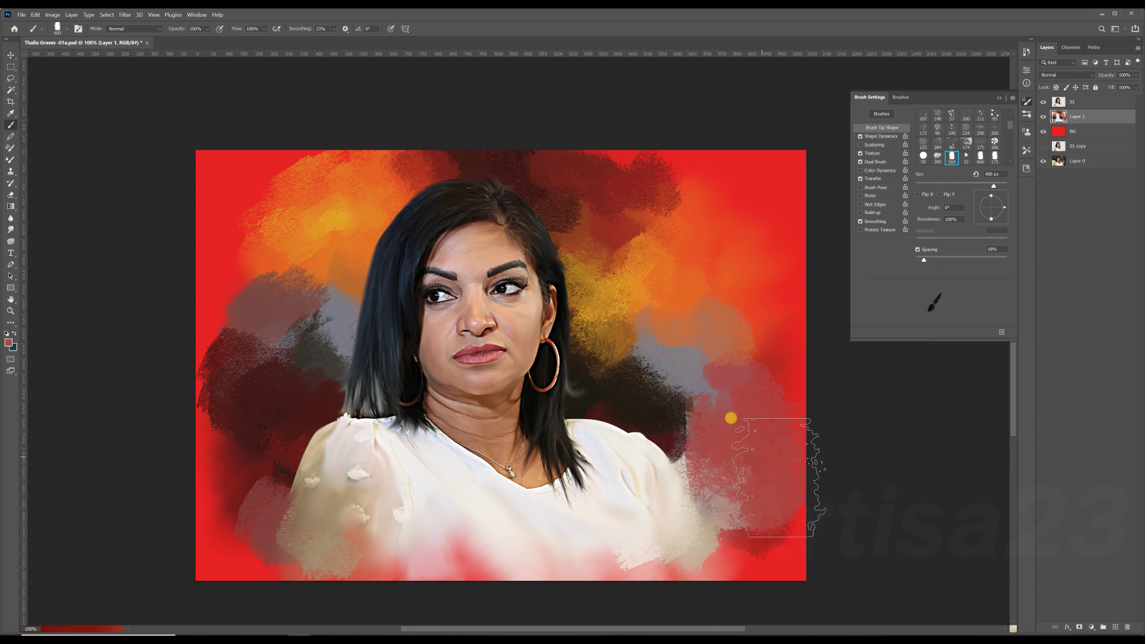
key("r")
left_click_drag(755, 334, 739, 513)
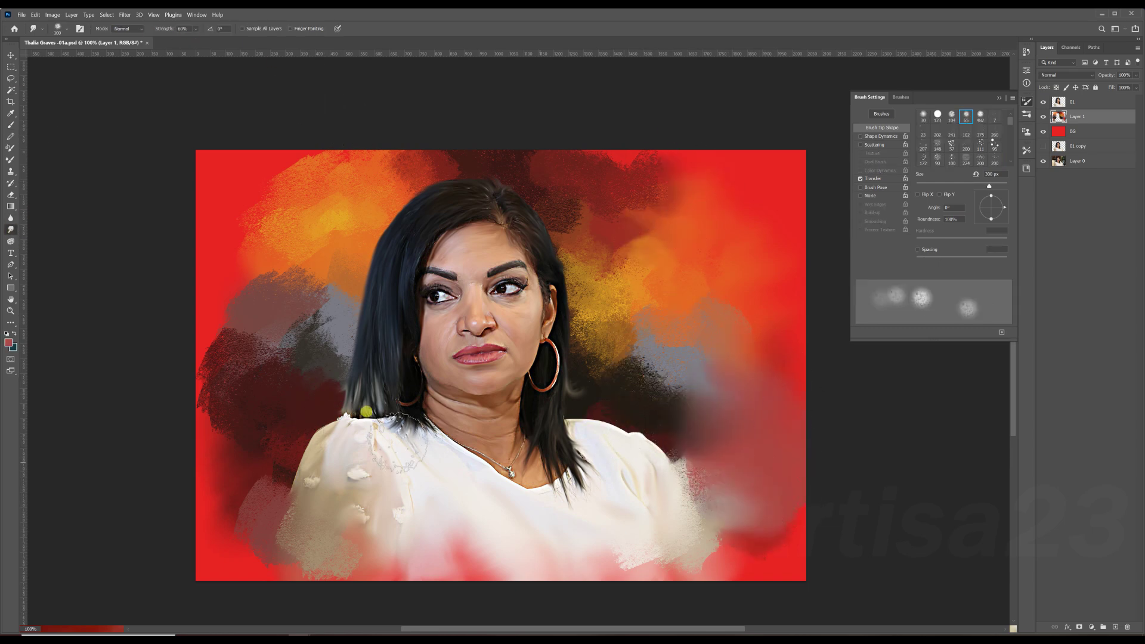
Step: Smudge the lower left, then crop to widen the canvas on both sides
left_click_drag(233, 341, 209, 465)
left_click(11, 102)
left_click_drag(807, 365, 839, 382)
key("Return")
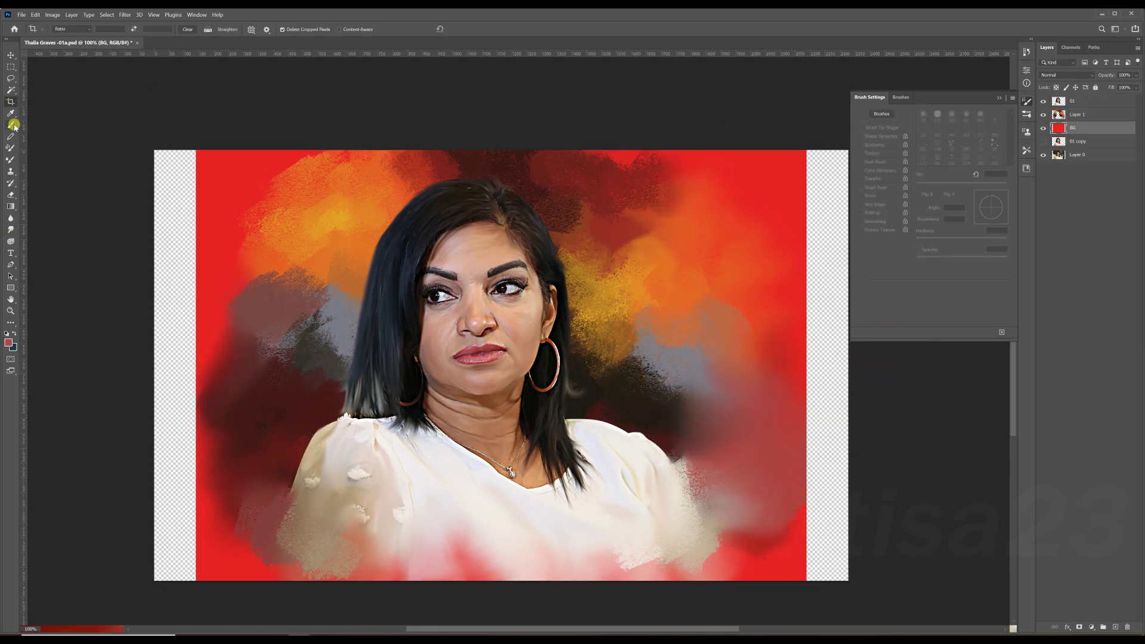
Step: Smudge the background streaks around the subject into a soft orange-red blur
left_click_drag(786, 455, 806, 513)
mouse_move(224, 525)
left_mouse_down()
mouse_move(197, 336)
mouse_move(218, 291)
left_mouse_up()
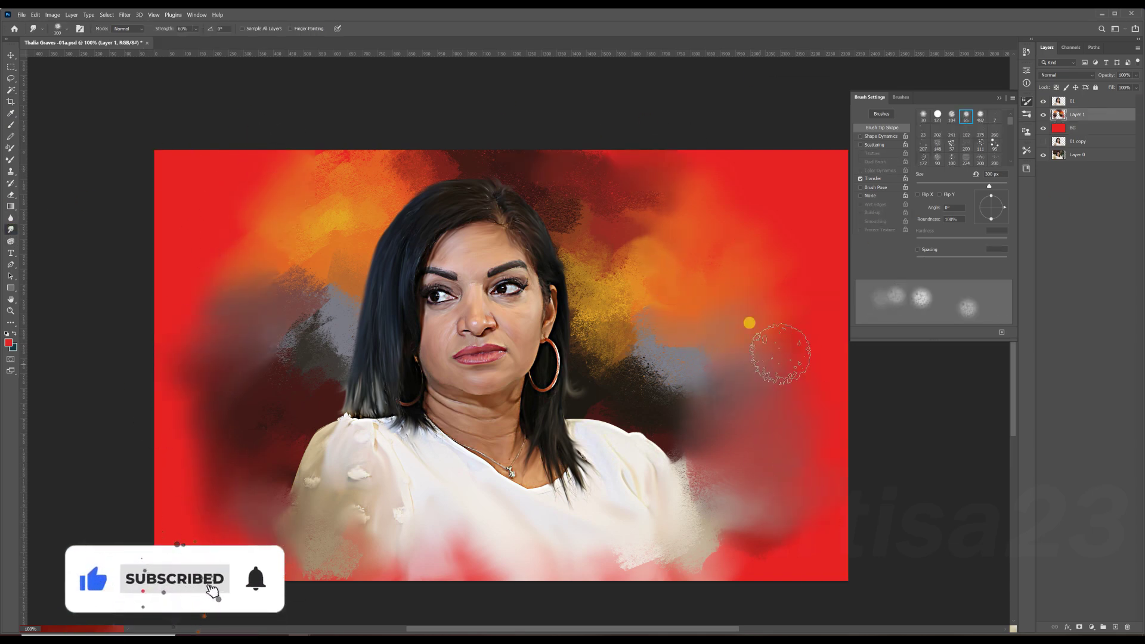
left_click_drag(493, 147, 347, 135)
left_click_drag(302, 286, 320, 378)
left_click_drag(597, 334, 686, 370)
mouse_move(579, 227)
left_mouse_down()
mouse_move(685, 352)
mouse_move(686, 454)
left_mouse_up()
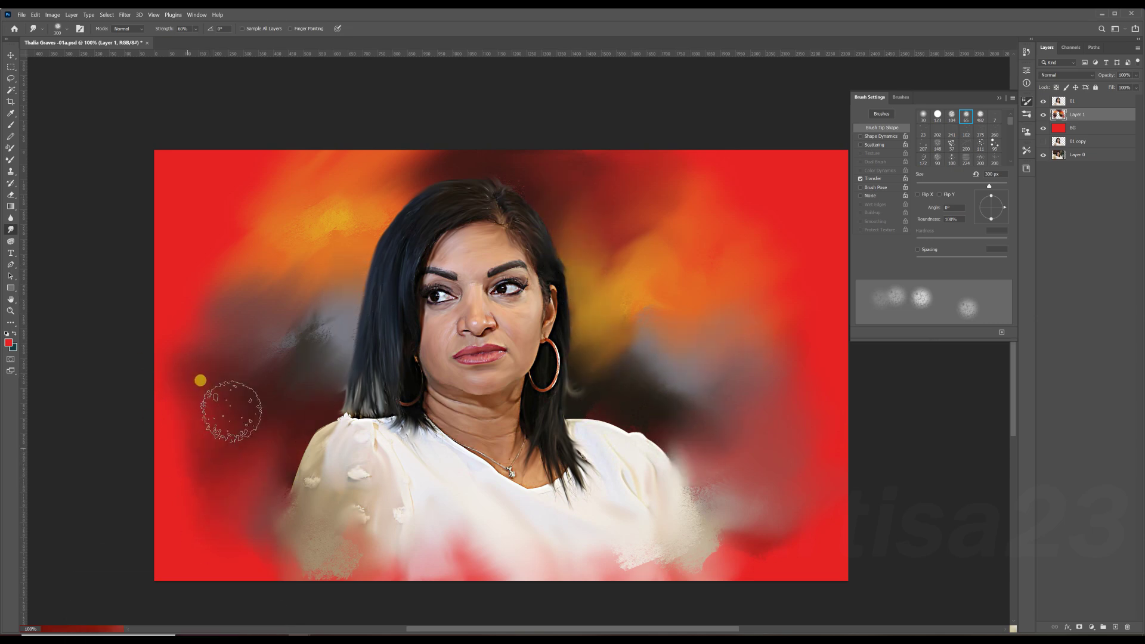
left_click_drag(634, 307, 616, 342)
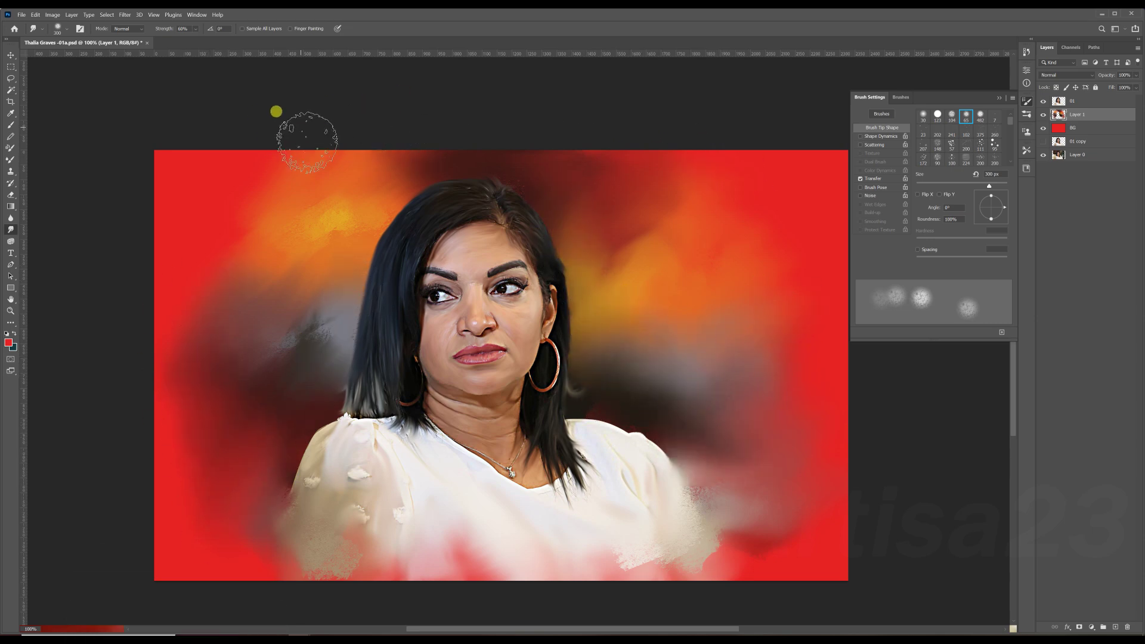
left_click_drag(288, 140, 258, 410)
Step: Paint an orange textured stroke right of the hair and add a new Layer 2
key("b")
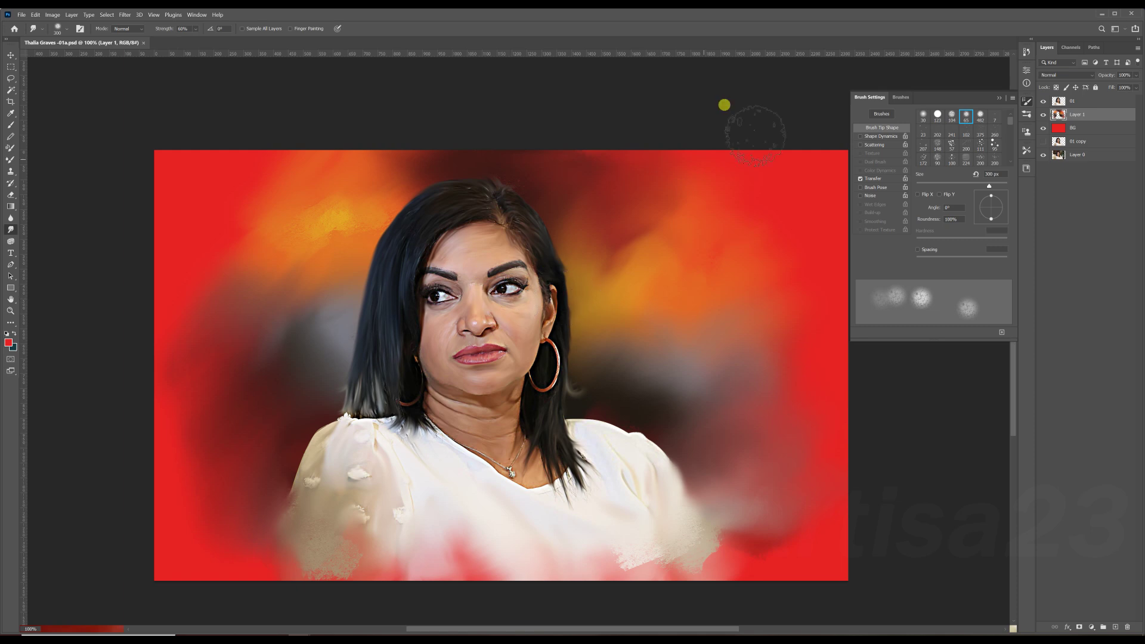
left_click_drag(627, 286, 621, 322)
key("bracketright")
left_click(1116, 627)
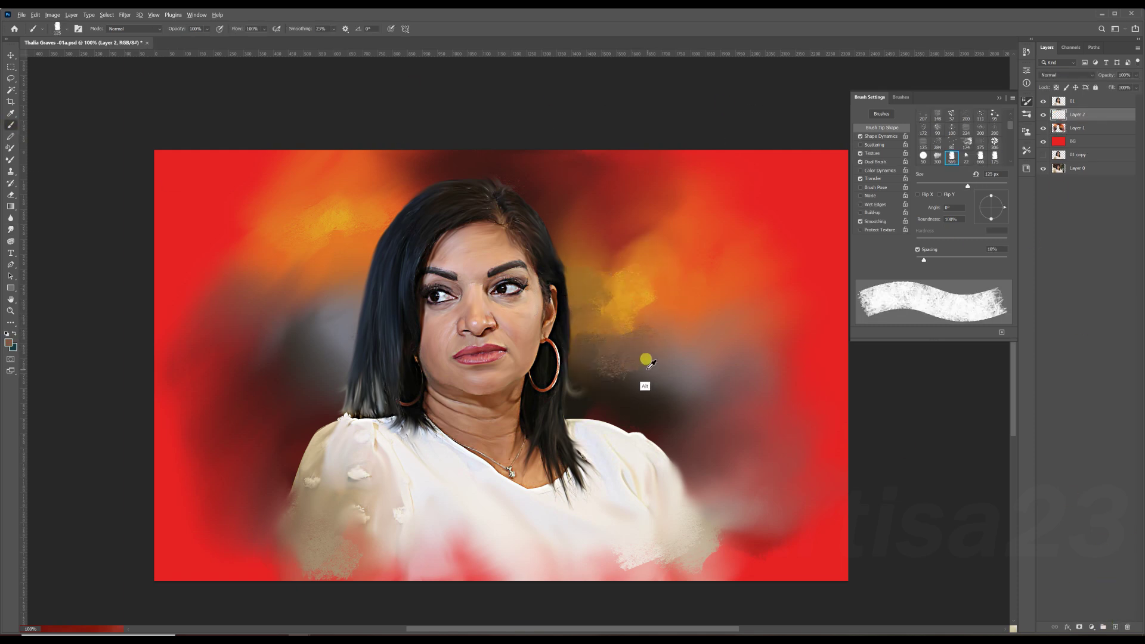
Step: With a 200-300 px textured brush, dab grey, orange and dark texture beside the hair
key("bracketright")
key("bracketright")
key("bracketright")
left_click_drag(308, 349, 346, 283)
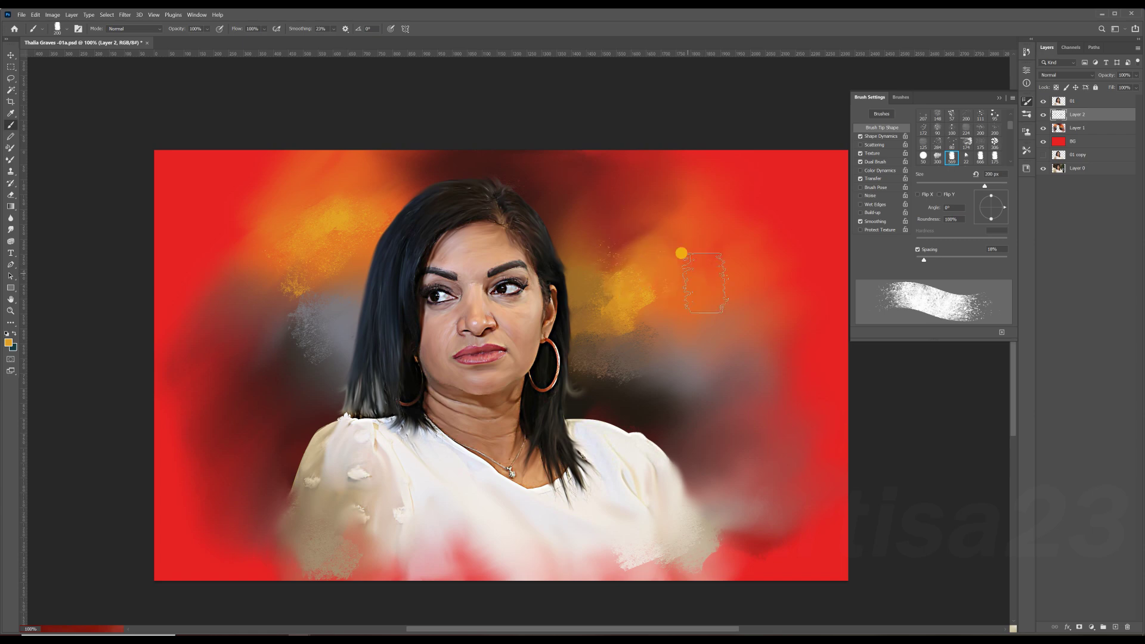
left_click(678, 248, "alt")
left_click_drag(678, 251, 561, 202)
key("bracketright")
key("bracketright")
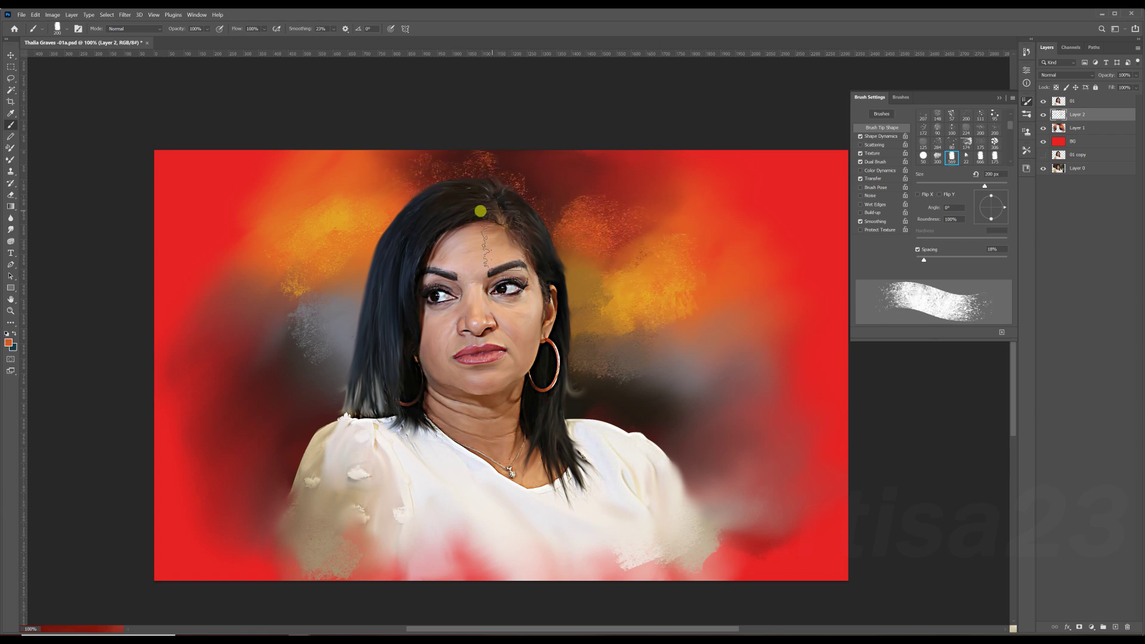
left_click(334, 409, "alt")
left_click_drag(335, 410, 301, 378)
Step: Paint beige texture right of the shirt and red-grey paint right of the hair
key("bracketleft")
key("bracketleft")
key("bracketleft")
left_click(686, 519, "alt")
mouse_move(687, 519)
left_mouse_down()
mouse_move(733, 478)
mouse_move(796, 455)
left_mouse_up()
key("bracketright")
key("ctrl+minus")
left_click(664, 386, "alt")
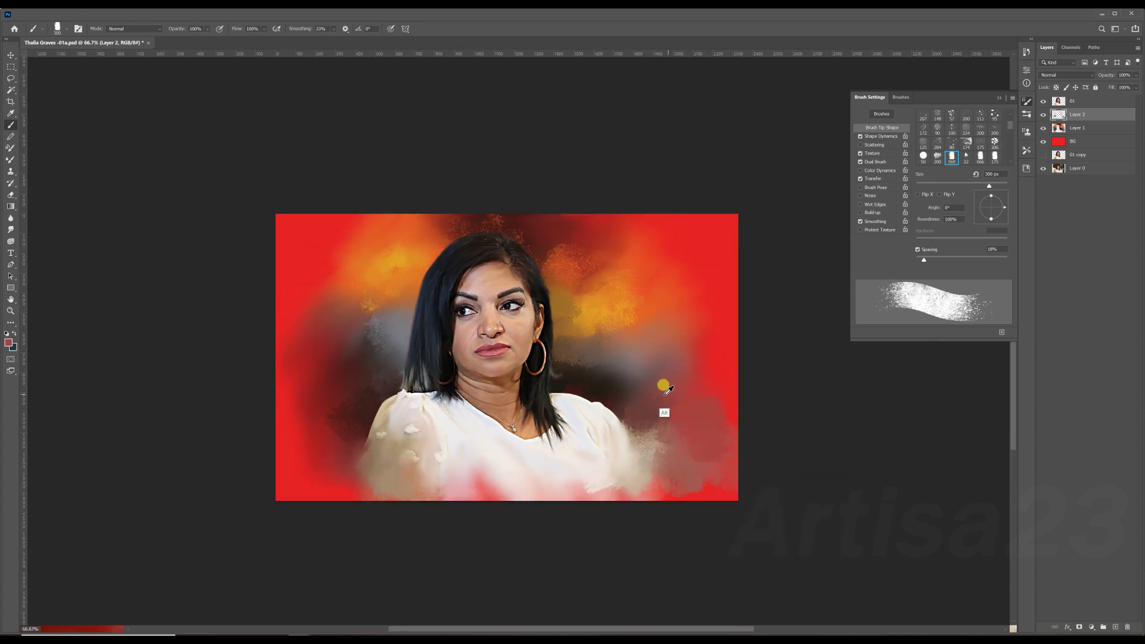
left_click_drag(667, 391, 609, 364)
Step: Using 500-800 px brushes, cover the right and lower-left background with dark red texture
key("bracketright")
key("bracketright")
key("bracketright")
left_click_drag(710, 302, 616, 331)
key("bracketleft")
key("bracketleft")
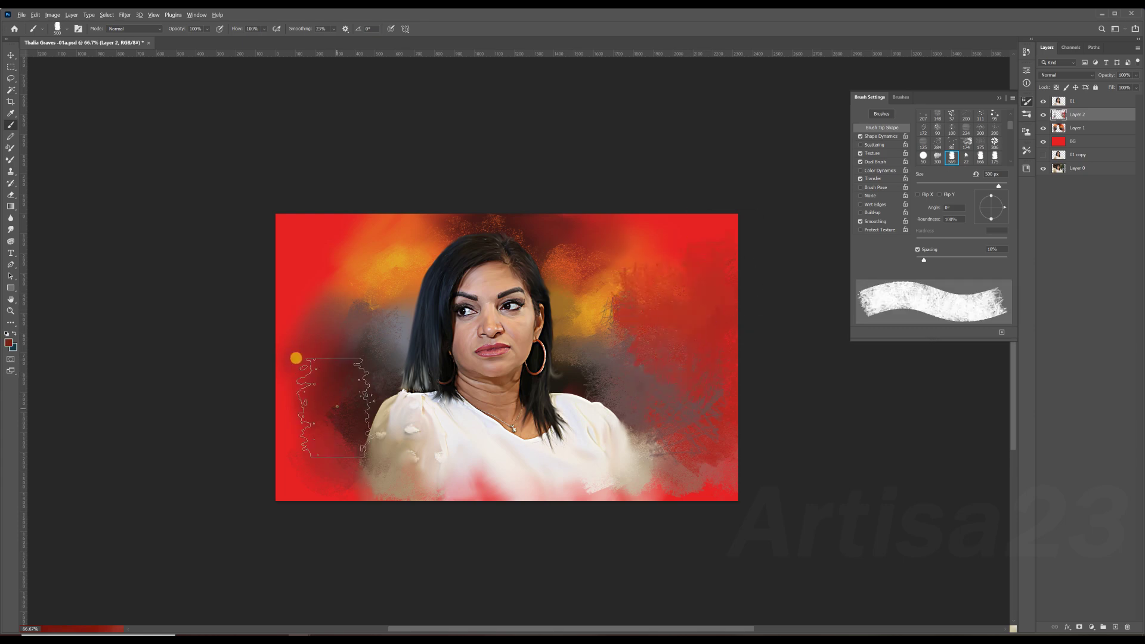
left_click_drag(332, 396, 346, 382)
key("bracketright")
key("bracketright")
key("bracketright")
left_click_drag(601, 358, 652, 410)
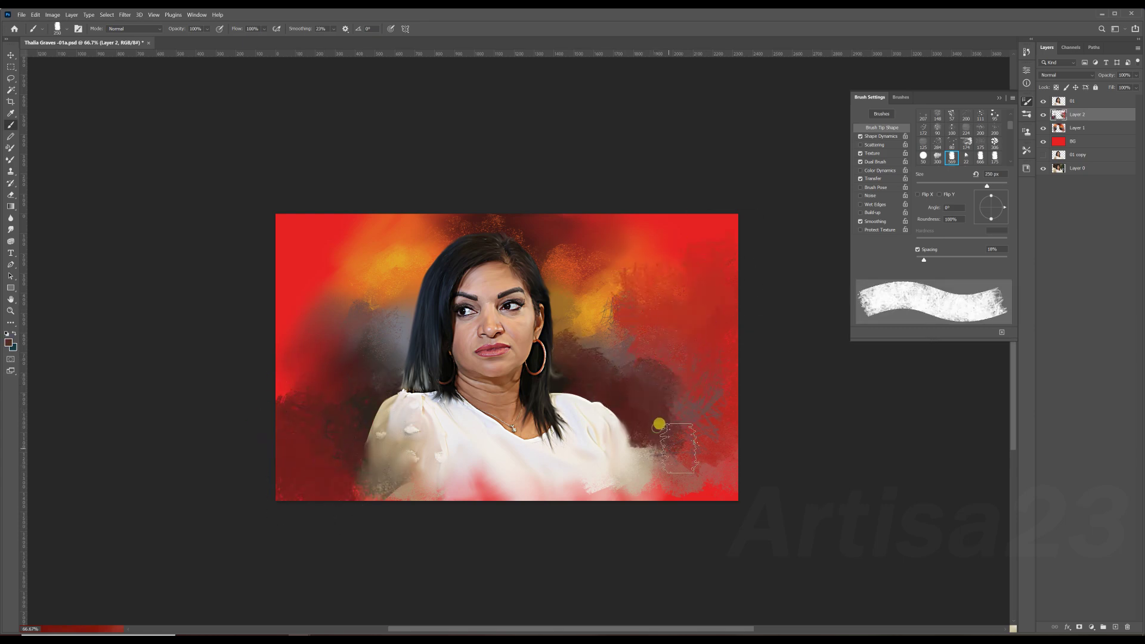
left_click_drag(601, 358, 701, 379)
key("bracketleft")
key("bracketleft")
key("bracketleft")
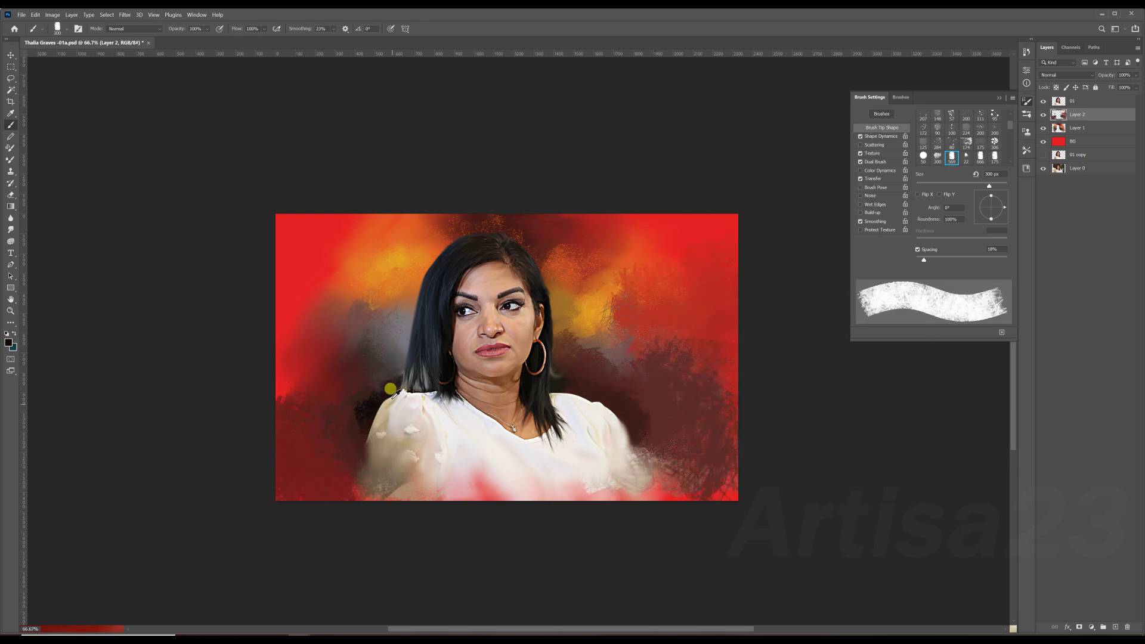
mouse_move(614, 379)
left_mouse_down()
mouse_move(624, 347)
mouse_move(596, 292)
left_mouse_up()
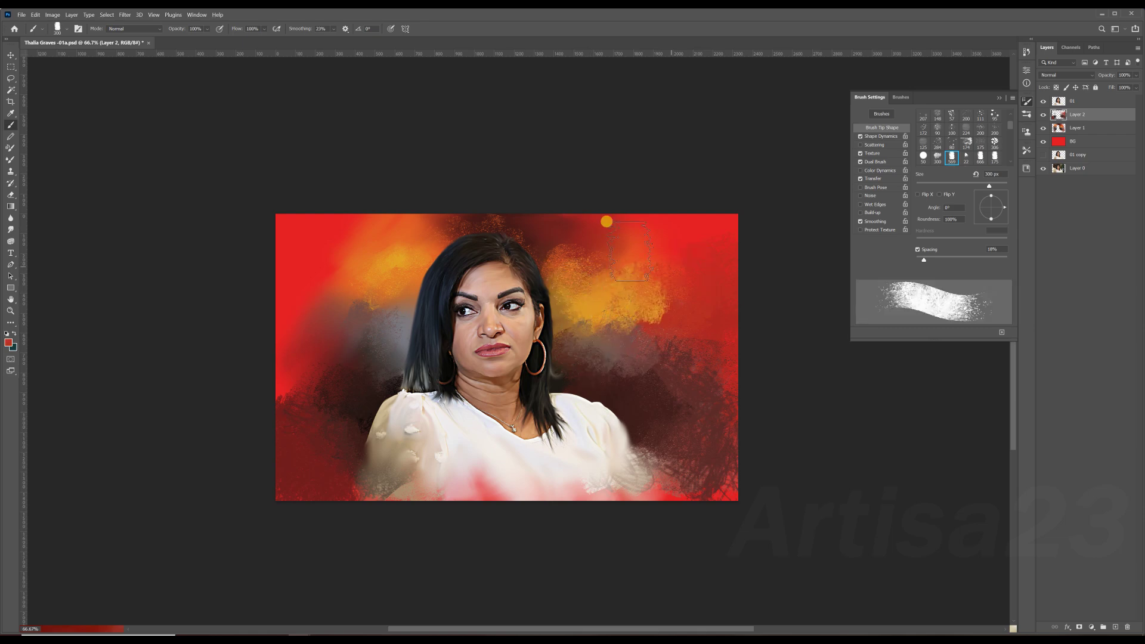
Step: Add dark red along the top, light grey by the shoulder, and orange-red strokes at right
left_click_drag(558, 190, 495, 169)
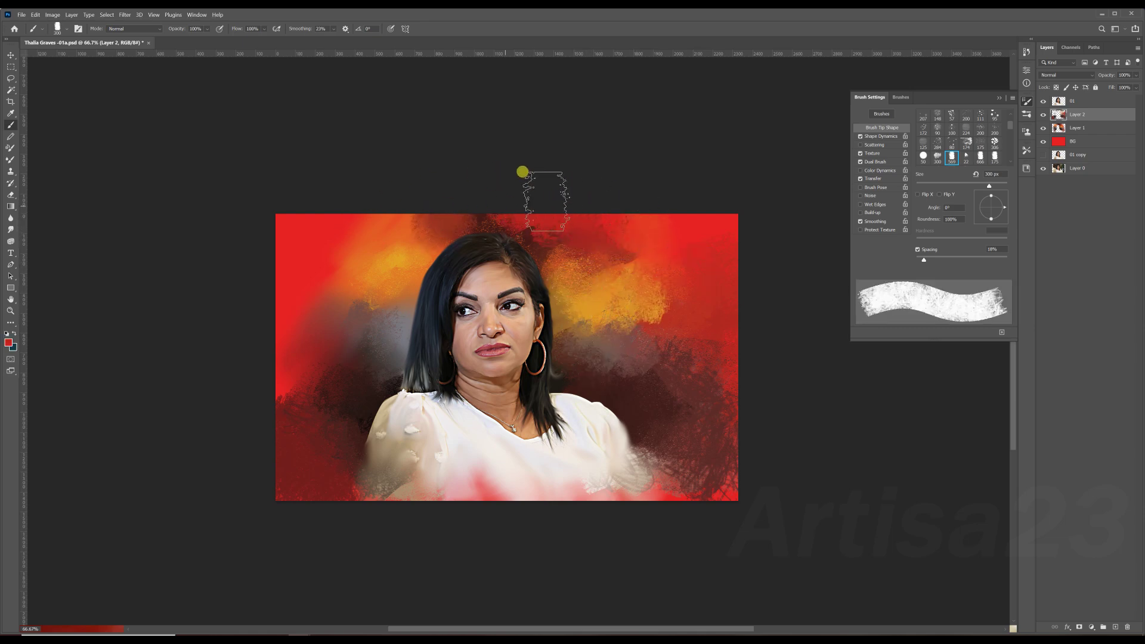
left_click_drag(369, 487, 334, 456)
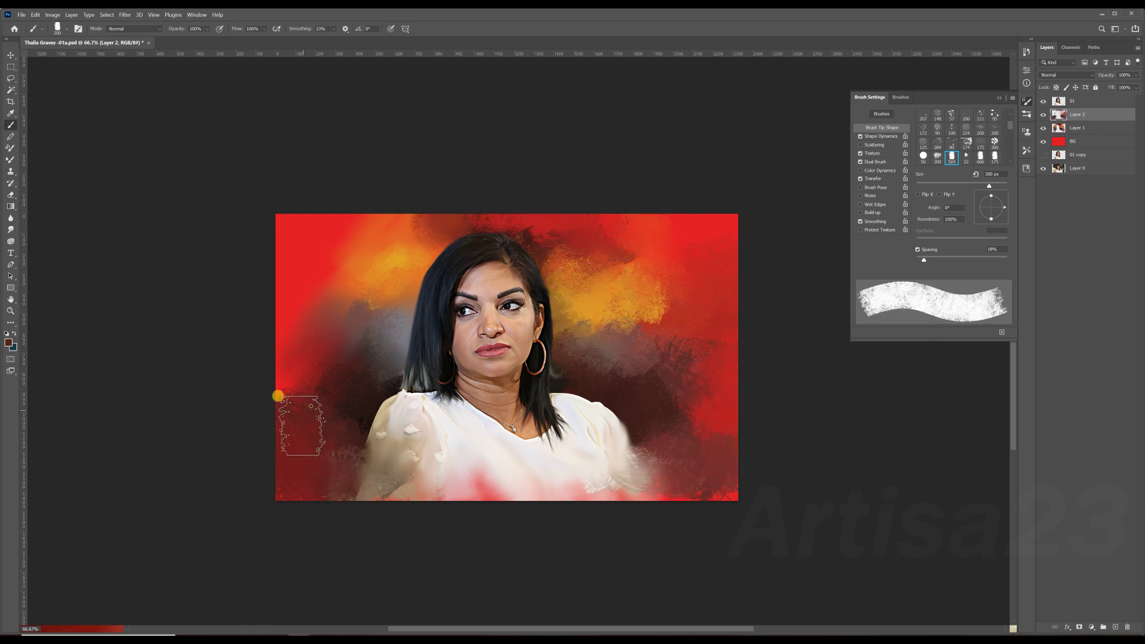
mouse_move(670, 281)
left_mouse_down()
mouse_move(696, 186)
mouse_move(693, 294)
left_mouse_up()
left_click(723, 227, "alt")
left_click(663, 308, "alt")
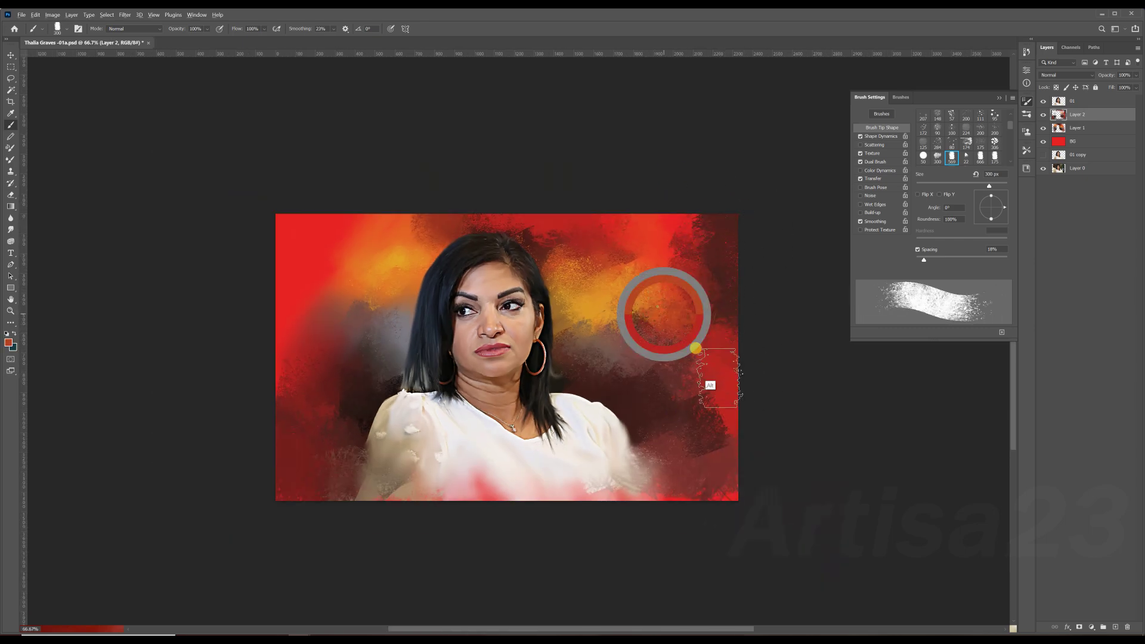
key("period")
key("period")
key("period")
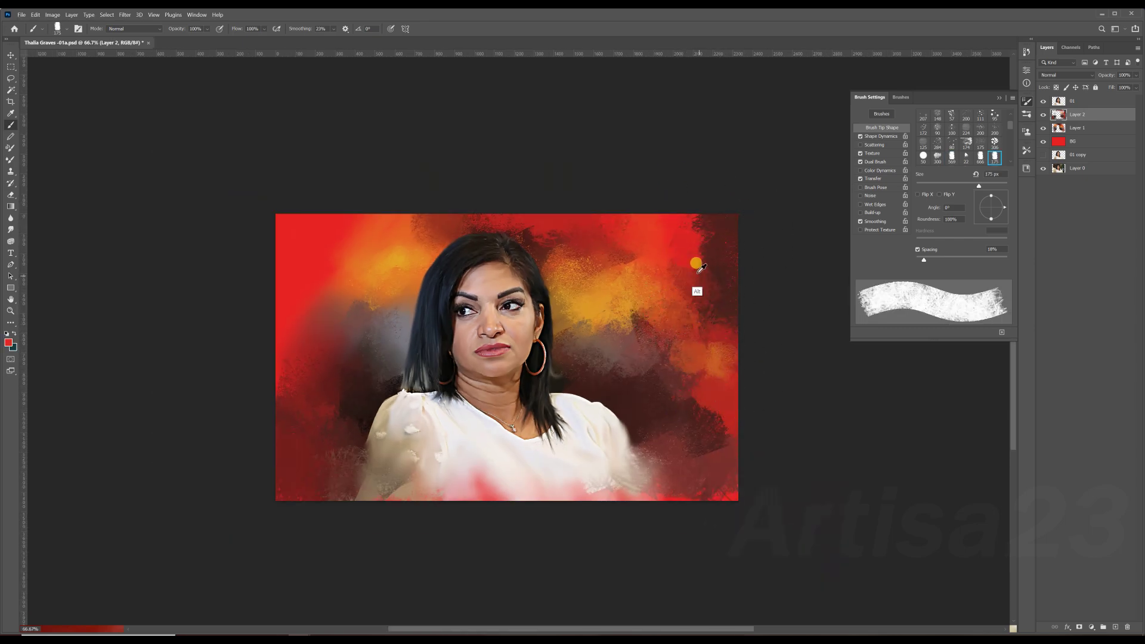
left_click_drag(674, 358, 716, 394)
left_click_drag(686, 358, 632, 394)
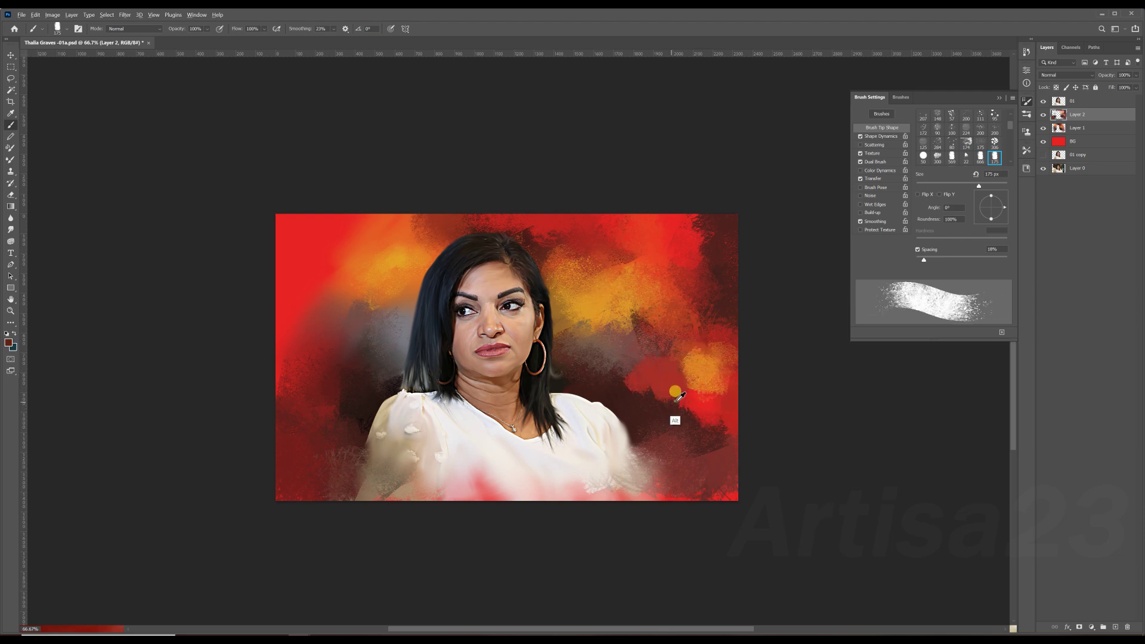
Step: Paint a light pinkish band along the bottom, blend yellow into the upper left, and save
left_click(704, 391, "alt")
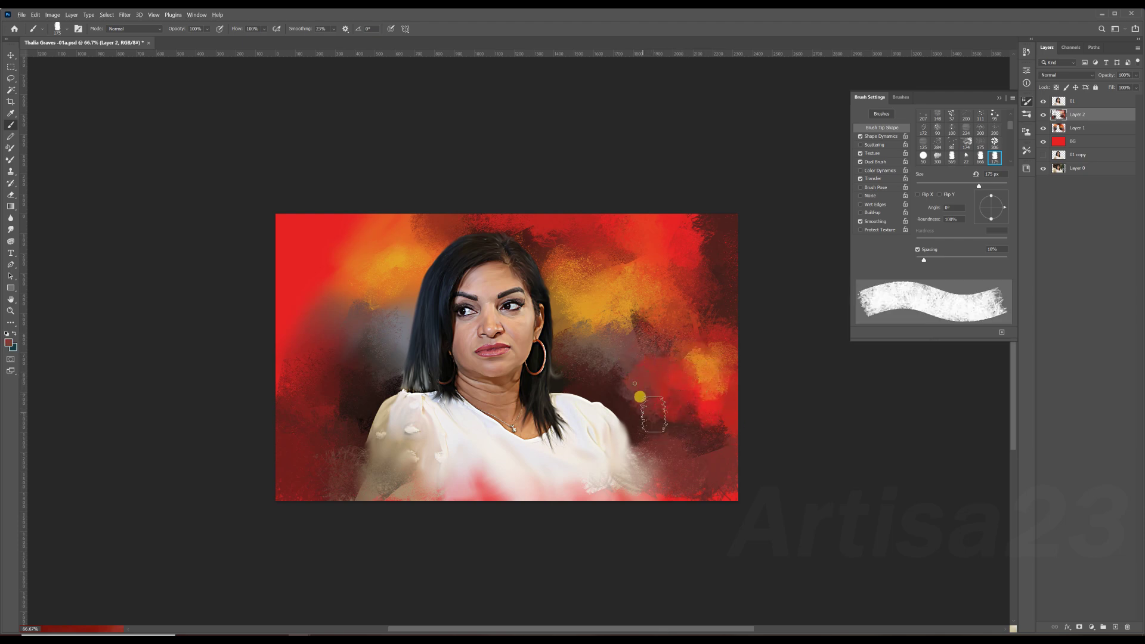
key("comma")
key("comma")
key("comma")
left_click_drag(720, 504, 334, 459)
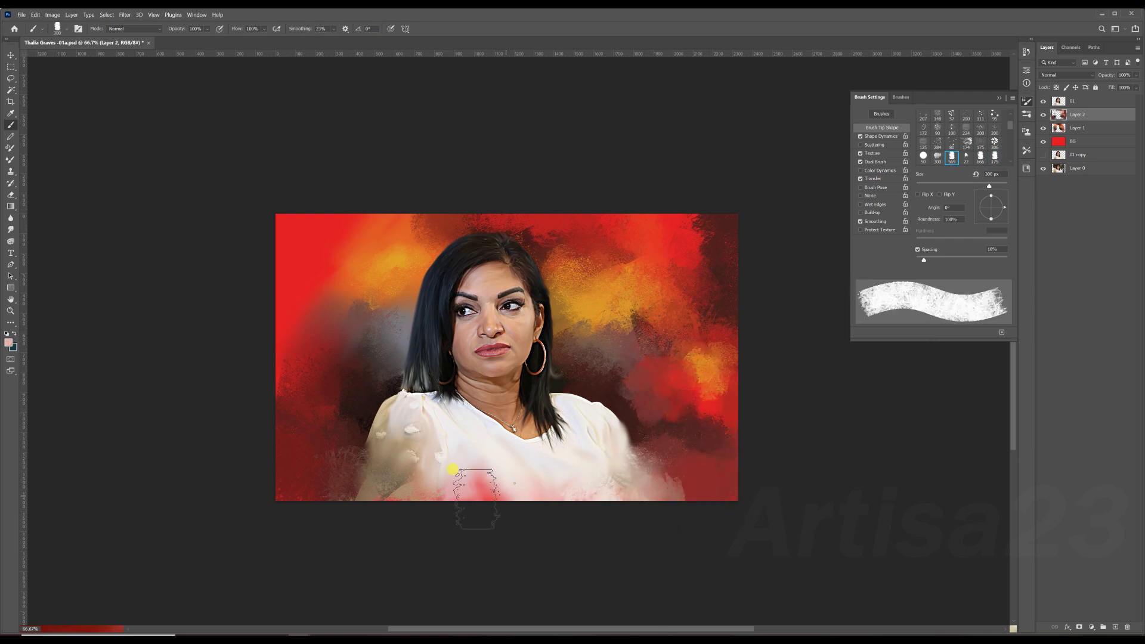
left_click_drag(334, 312, 263, 371)
key("bracketleft")
key("ctrl+s")
left_click(681, 479, "alt")
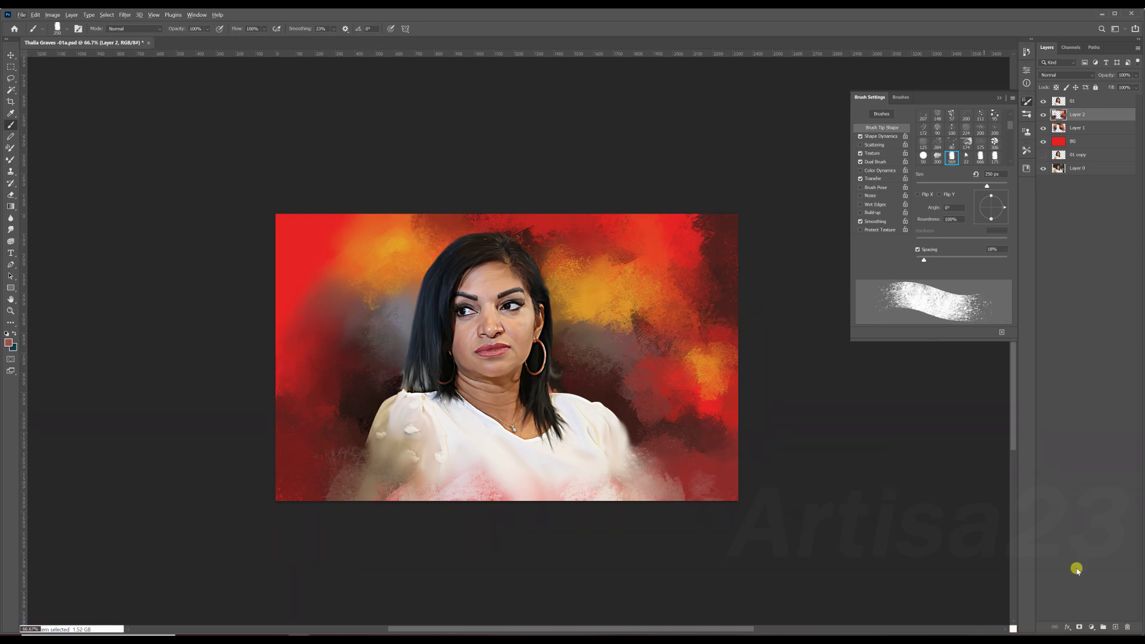
Step: Paint a pink strip down the right side and brown over both lower corners
left_click(650, 471, "alt")
left_click_drag(734, 394, 660, 457)
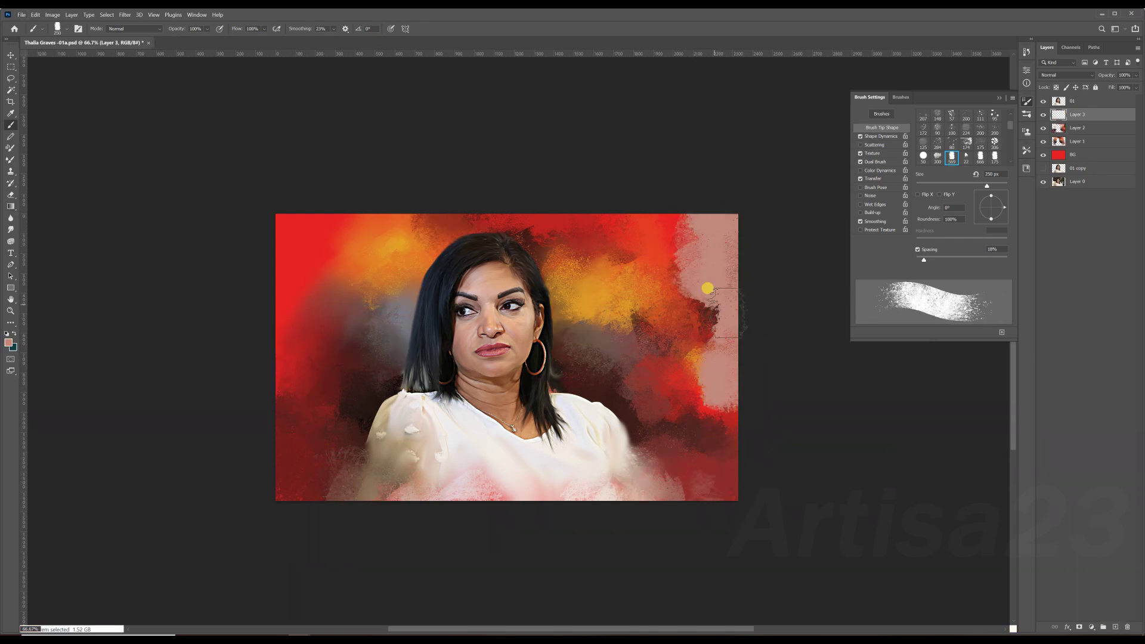
key("bracketright")
key("bracketright")
key("bracketright")
left_click(588, 468, "alt")
left_click_drag(358, 472, 273, 437)
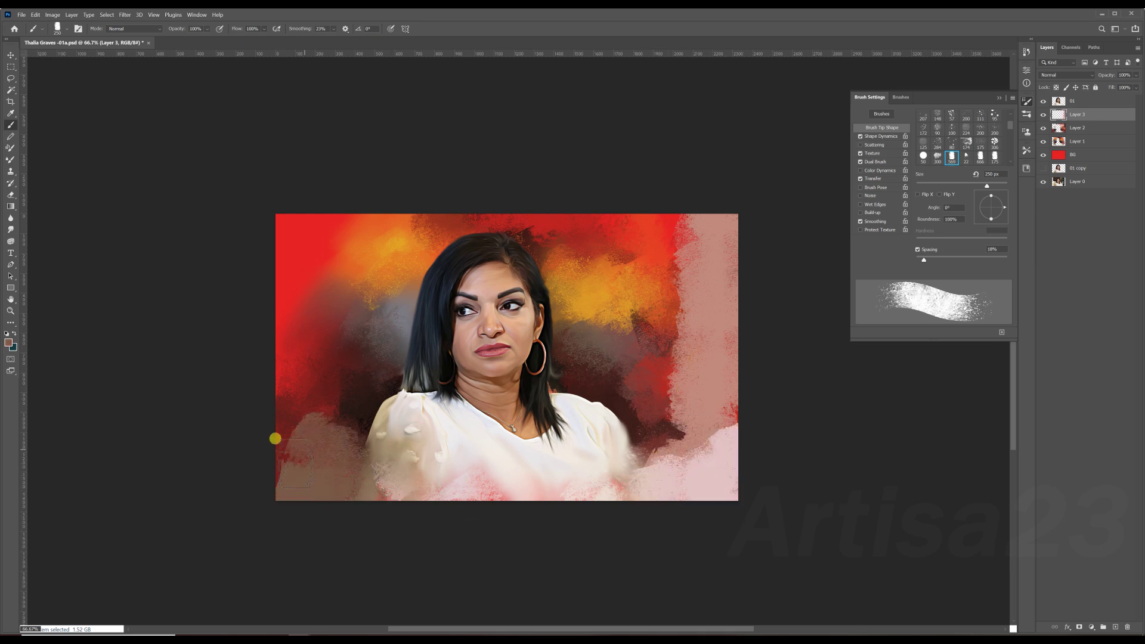
mouse_move(698, 478)
left_mouse_down()
mouse_move(722, 376)
mouse_move(656, 513)
left_mouse_up()
Step: Paint orange, orange-yellow and red textured strokes across the top and both sides
left_click(738, 298, "alt")
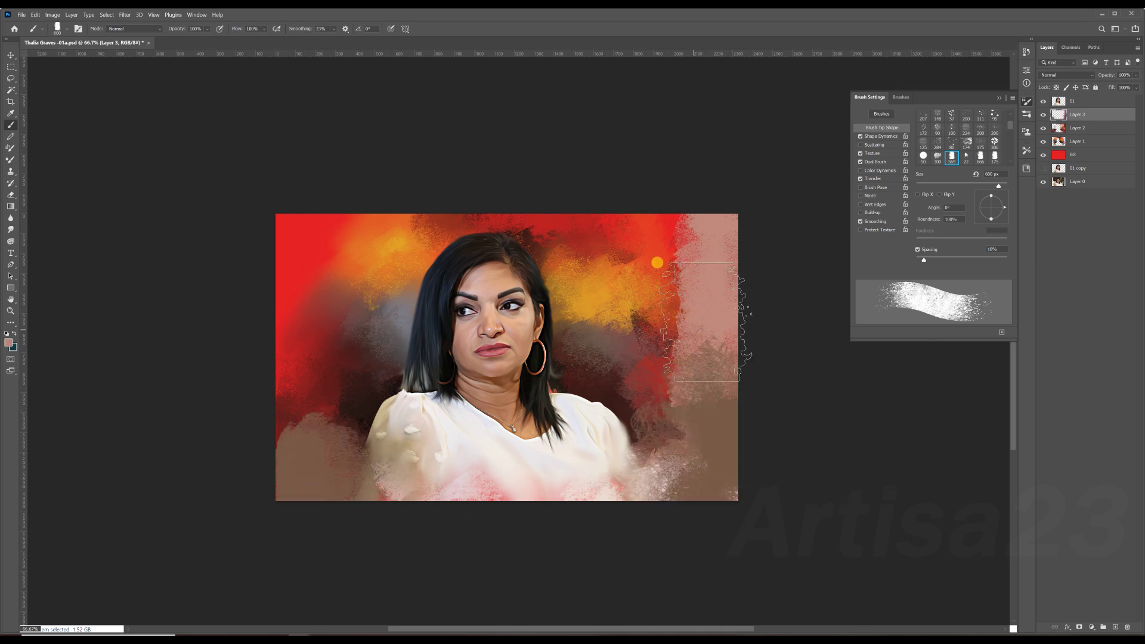
key("bracketright")
left_click_drag(662, 233, 600, 245)
left_click(405, 366, "alt")
mouse_move(405, 366)
left_mouse_down()
mouse_move(290, 368)
mouse_move(316, 238)
left_mouse_up()
mouse_move(678, 230)
left_mouse_down()
mouse_move(716, 352)
mouse_move(669, 442)
left_mouse_up()
left_click_drag(356, 261, 358, 186)
key("bracketleft")
key("bracketleft")
mouse_move(378, 230)
left_mouse_down()
mouse_move(566, 250)
mouse_move(596, 366)
left_mouse_up()
Step: Add cream and reddish strokes along the right edge, then drag a crop past the canvas edges
left_click(615, 430, "alt")
mouse_move(728, 199)
left_mouse_down()
mouse_move(690, 312)
mouse_move(710, 478)
mouse_move(725, 264)
mouse_move(665, 379)
mouse_move(301, 477)
mouse_move(469, 495)
mouse_move(624, 489)
mouse_move(250, 455)
mouse_move(263, 317)
left_mouse_up()
left_click(554, 350, "alt")
mouse_move(656, 429)
left_mouse_down()
mouse_move(686, 286)
mouse_move(716, 256)
left_mouse_up()
left_click(11, 102)
left_click_drag(276, 357, 261, 358)
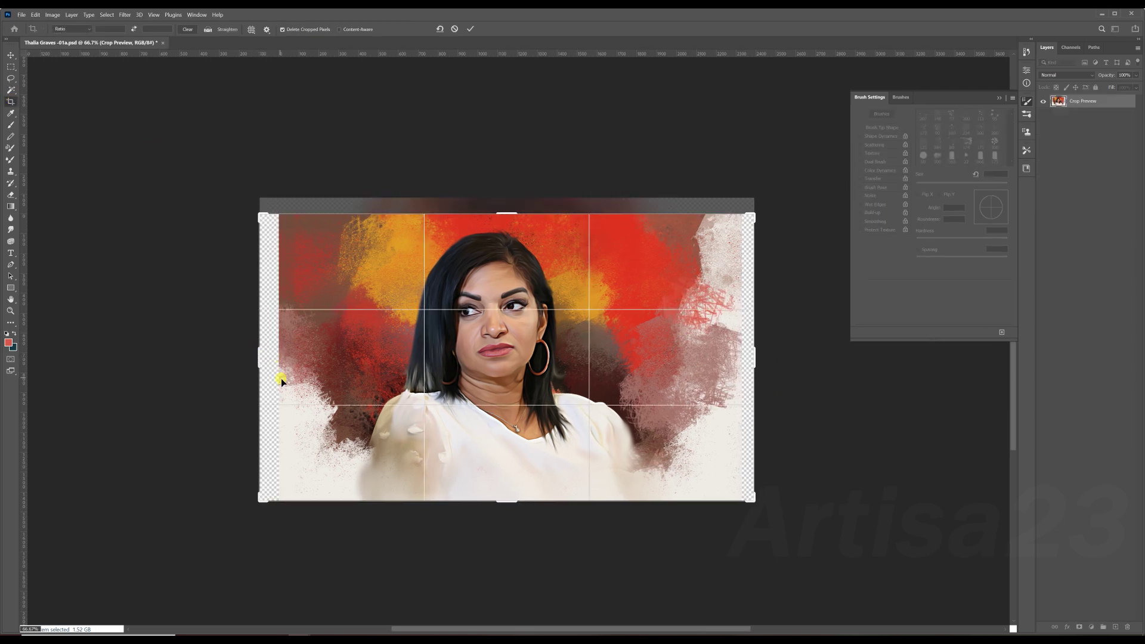
Step: Commit the crop and paint cream over the new right and left strips on Layer 3
key("Return")
key("b")
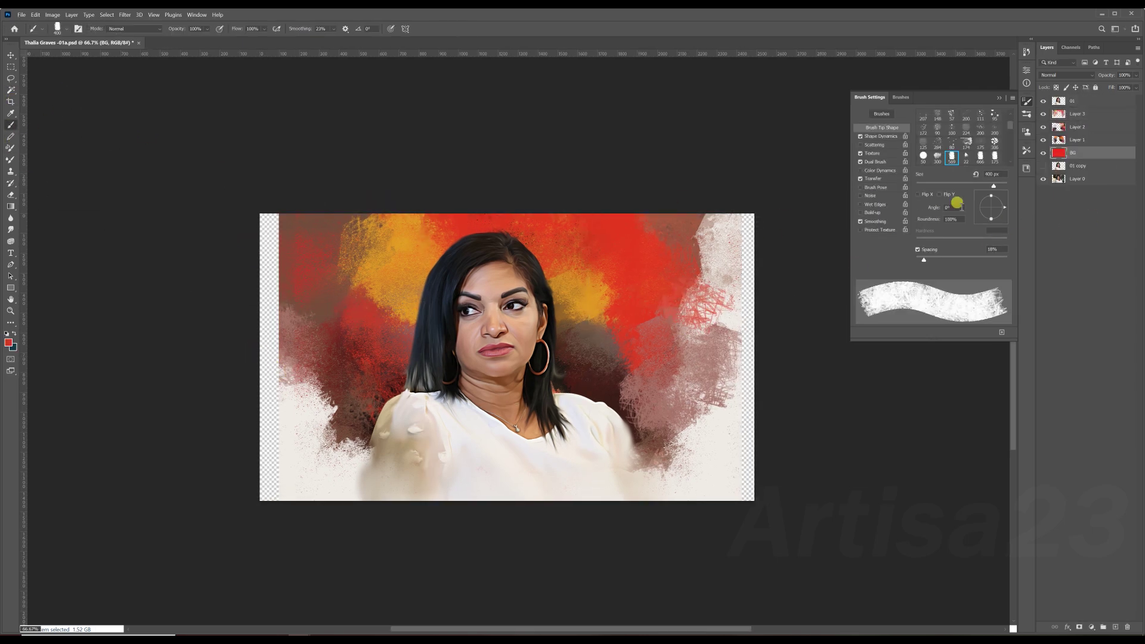
left_click(724, 307, "alt")
mouse_move(738, 286)
left_mouse_down()
mouse_move(736, 205)
mouse_move(740, 502)
left_mouse_up()
mouse_move(233, 501)
left_mouse_down()
mouse_move(230, 417)
mouse_move(264, 293)
mouse_move(231, 296)
mouse_move(243, 187)
left_mouse_up()
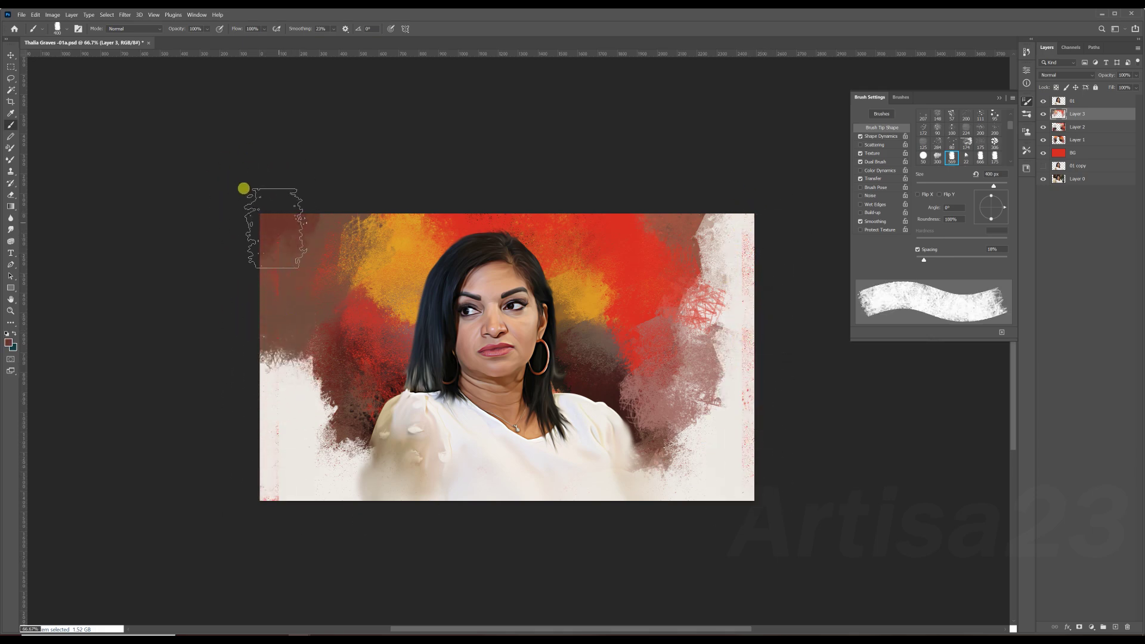
key("x")
key("bracketleft")
key("bracketleft")
Step: Paint orange-brown into the top-left and top-right corners
left_click(414, 220, "alt")
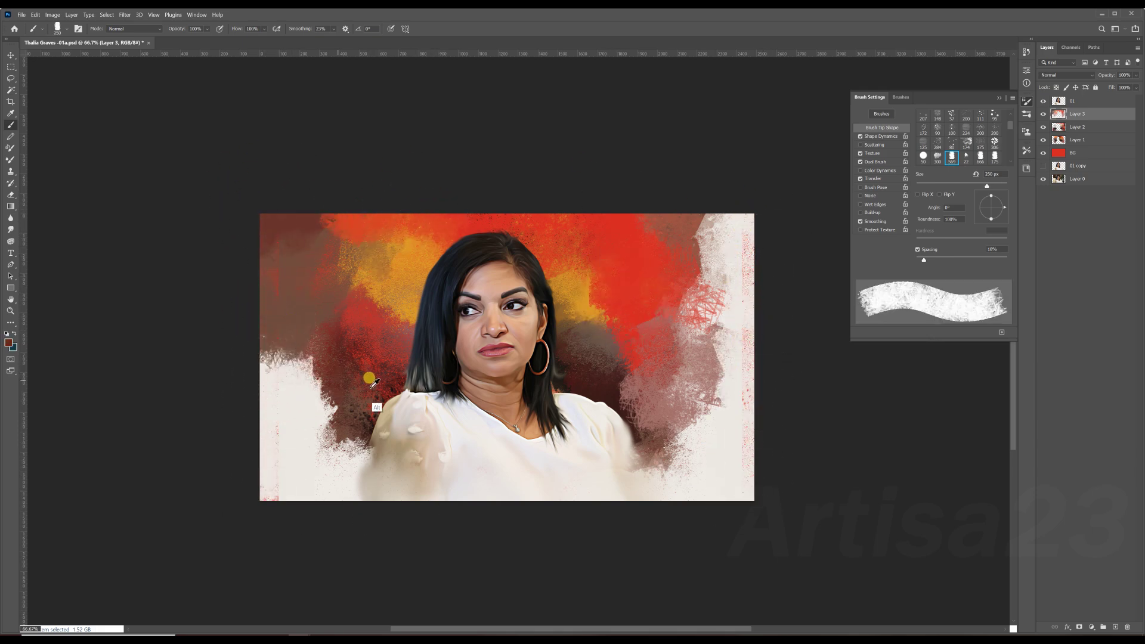
mouse_move(268, 196)
left_mouse_down()
mouse_move(256, 223)
mouse_move(275, 262)
left_mouse_up()
left_click_drag(670, 223, 716, 239)
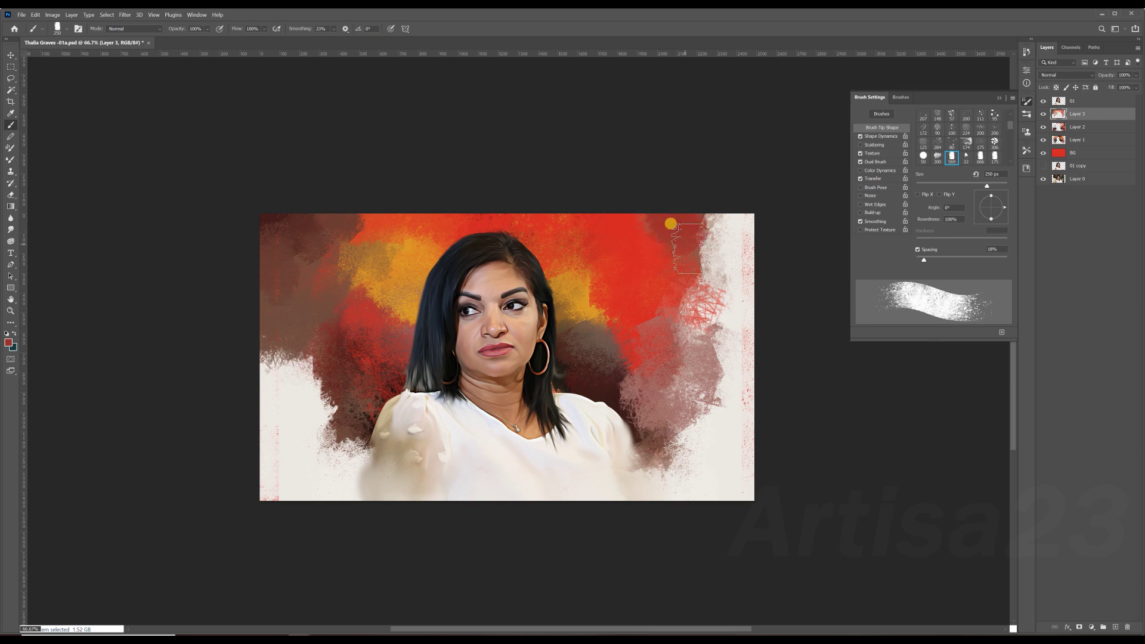
left_click(675, 274, "alt")
left_click(703, 398, "alt")
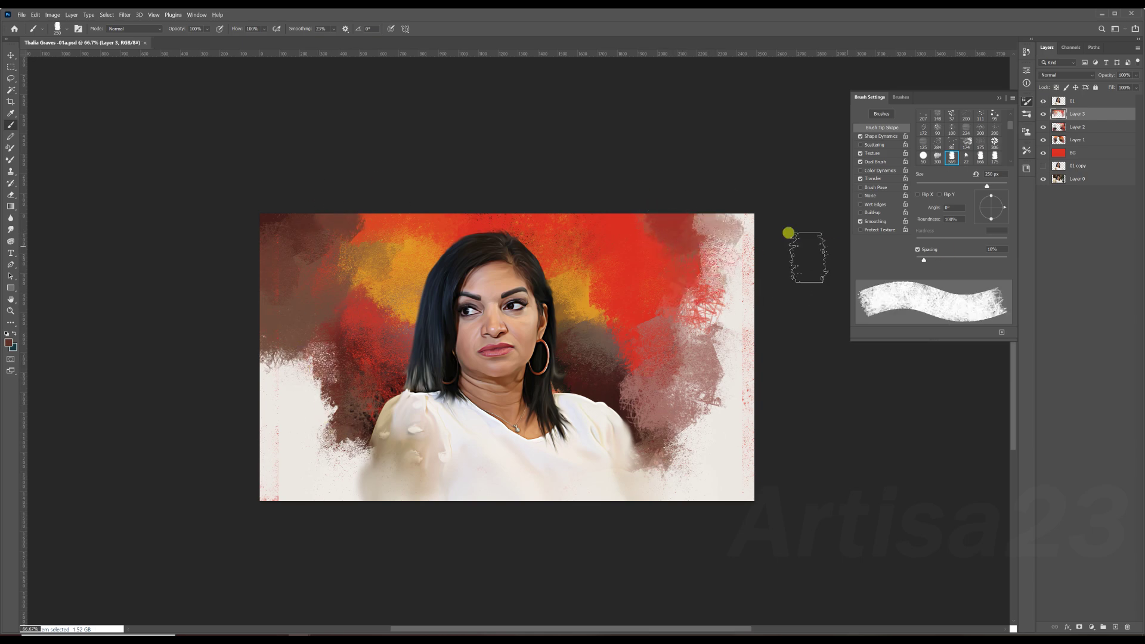
key("ctrl+1")
Step: Warm the portrait on layer 01 with a Color Balance adjustment
key("alt+bracketright")
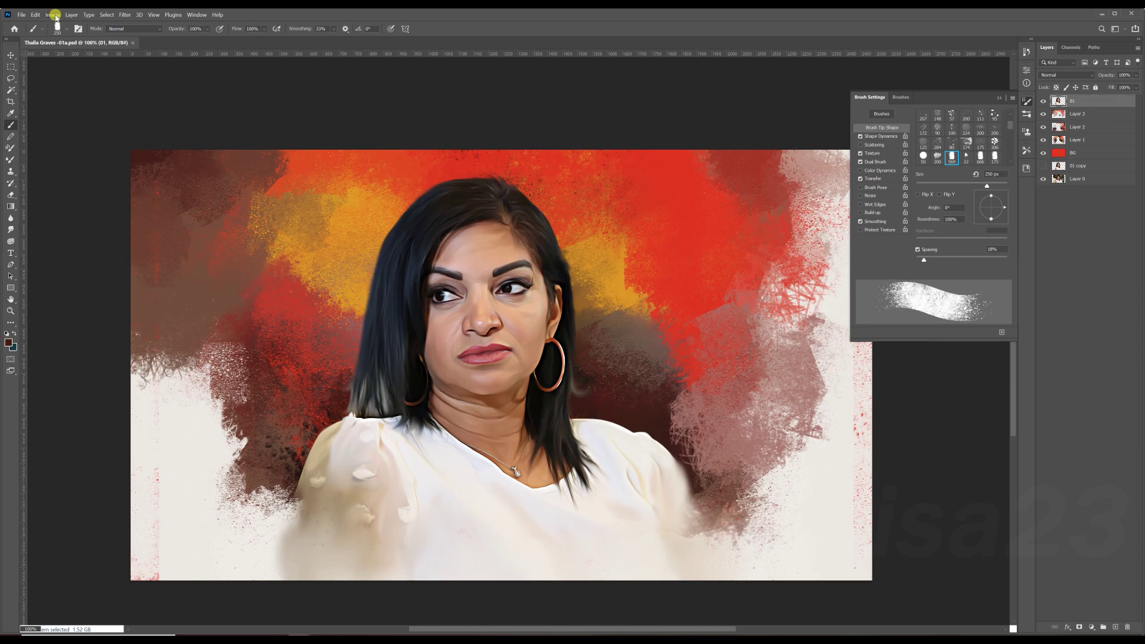
left_click(55, 17)
left_click(179, 89)
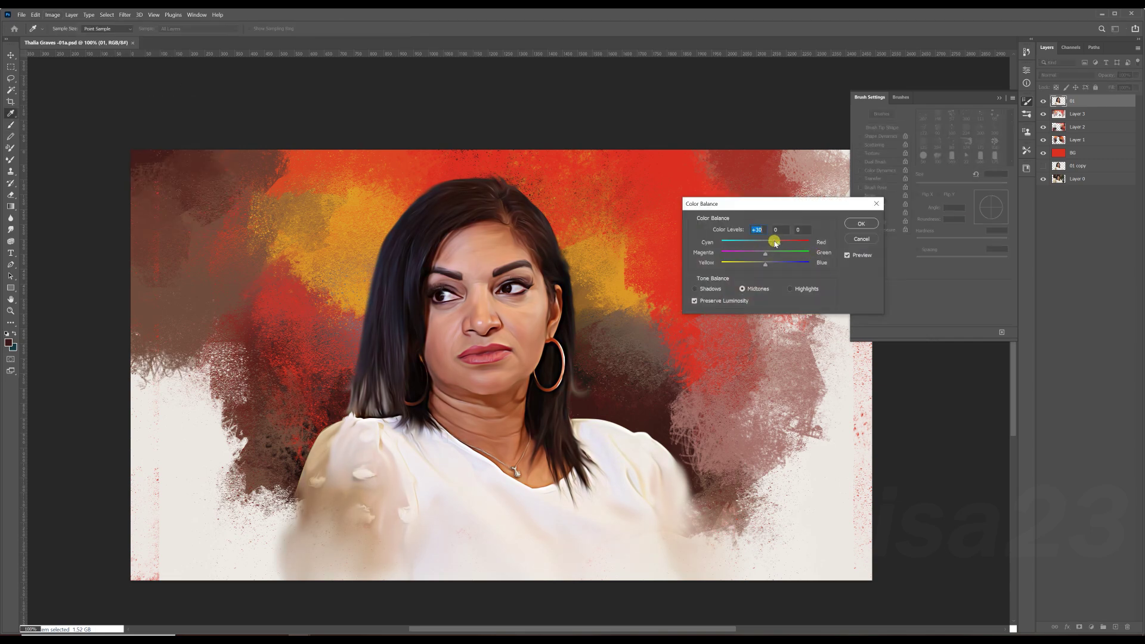
key("Return")
key("b")
key("ctrl+plus")
key("ctrl+minus")
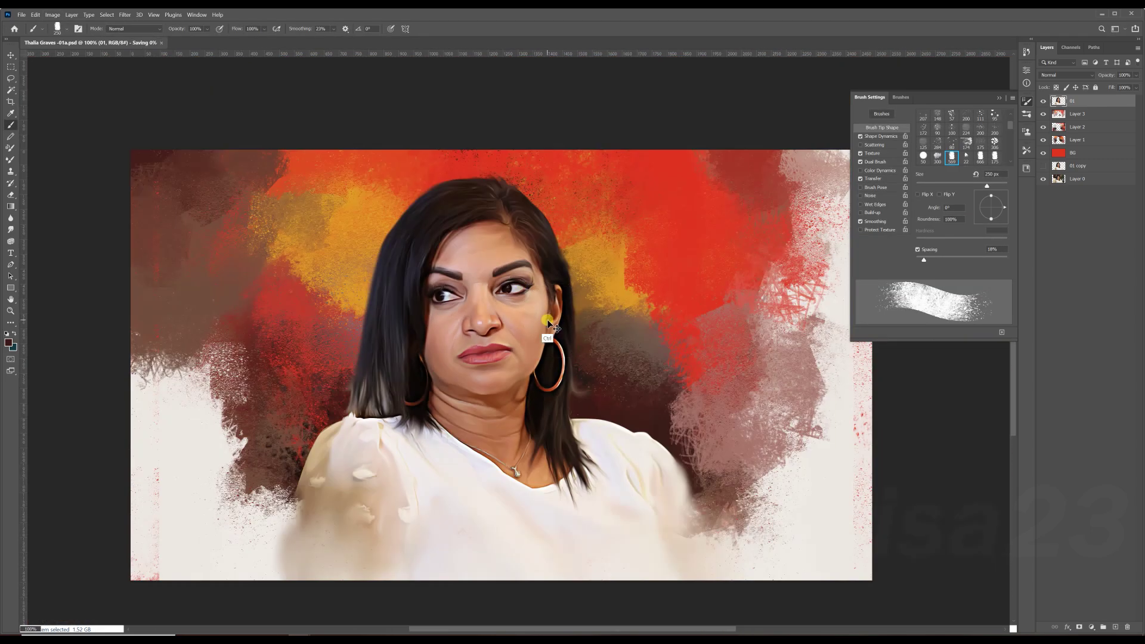
key("ctrl+plus")
Step: Save the document as the -01b file, replacing the existing one
key("ctrl+shift+s")
key("Return")
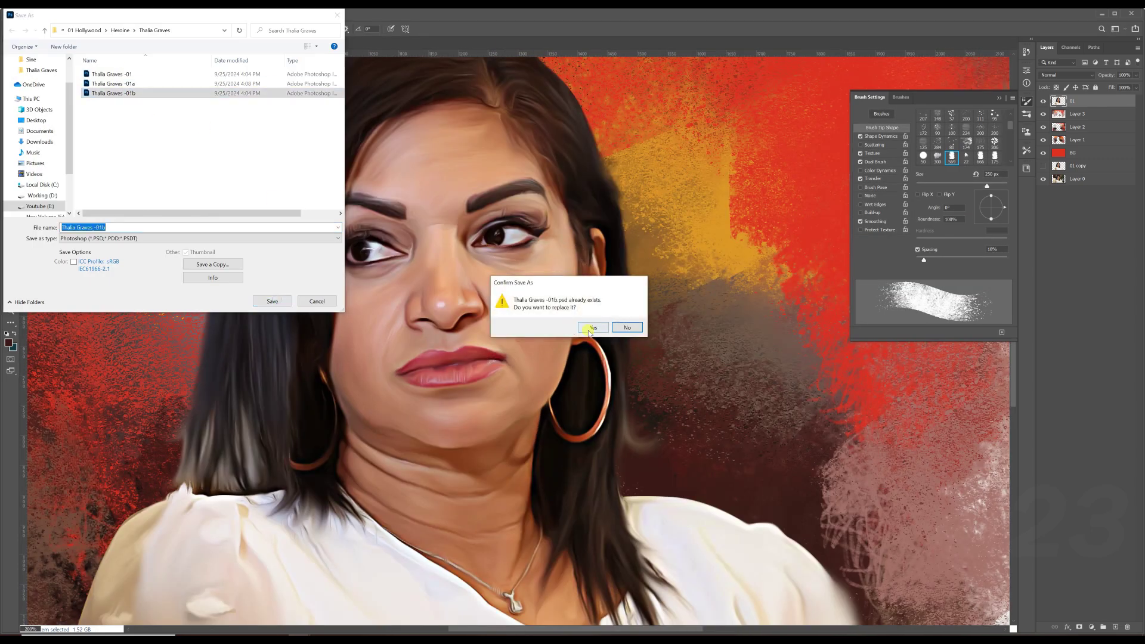
key("Return")
left_click_drag(439, 321, 381, 220)
Step: Smudge the paint on the shirt and add a pale stroke across it
key("r")
left_click_drag(224, 277, 224, 304)
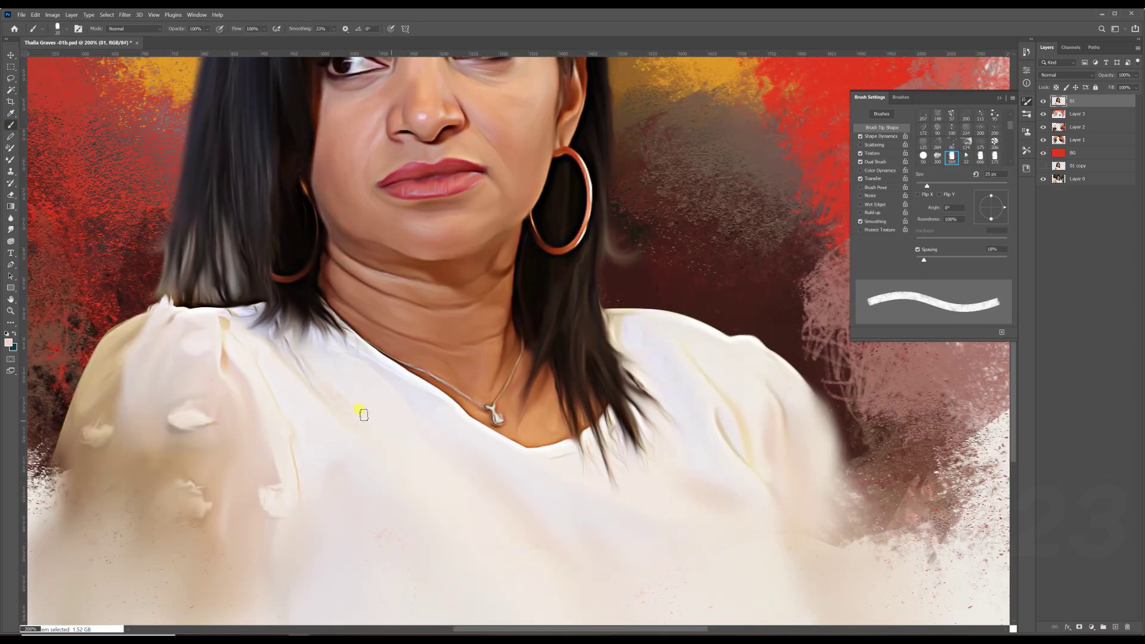
left_click_drag(434, 436, 531, 509)
key("r")
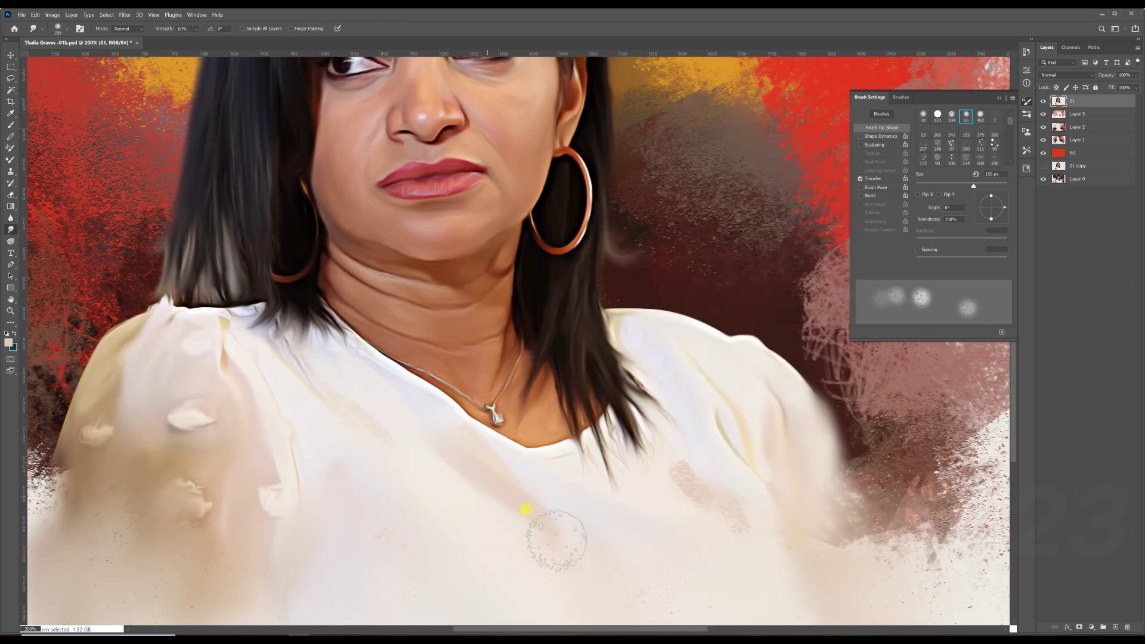
Step: Fit the image in view and add a new top layer named Line
key("ctrl+0")
scroll(473, 250, "up", 5)
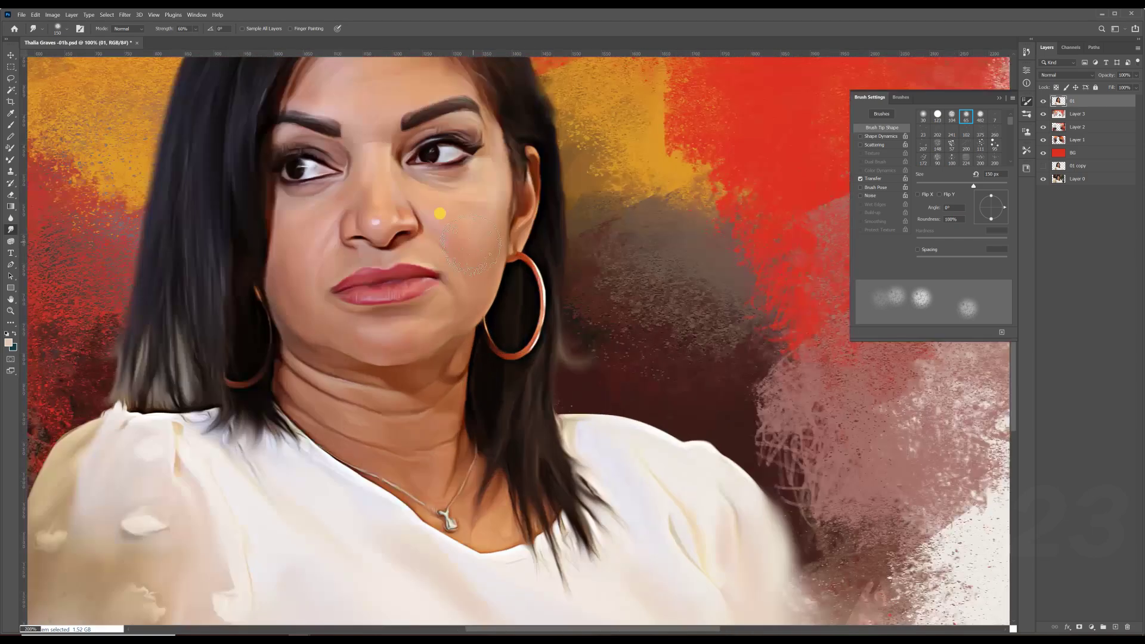
left_click(1123, 204)
left_click(1116, 626)
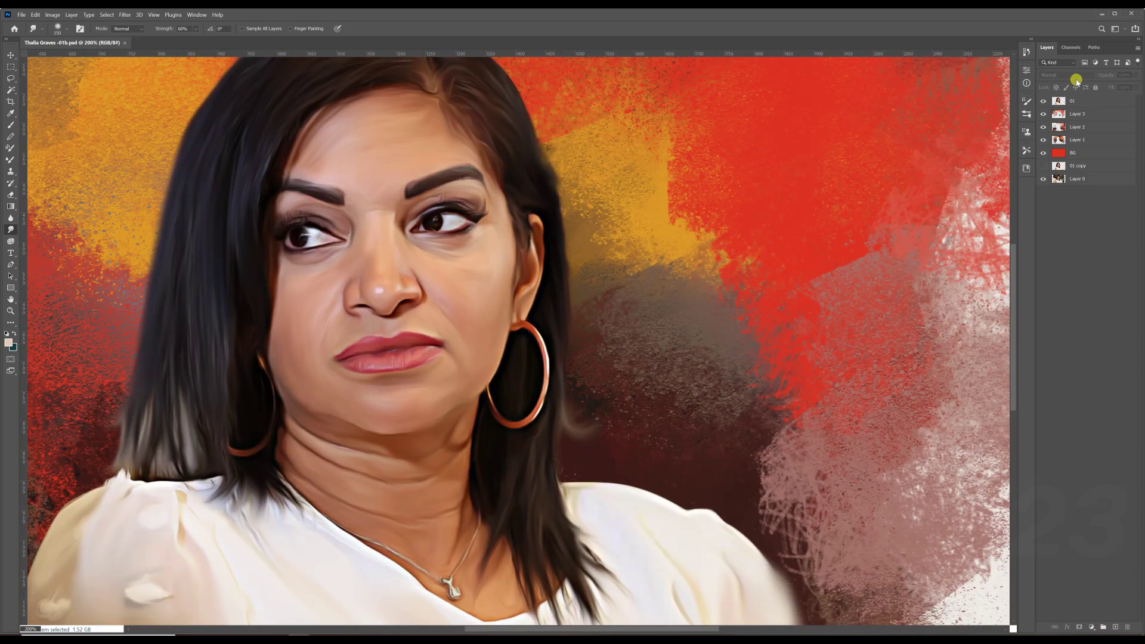
type("Line")
key("Return")
Step: Switch to a soft round brush and zoom in on the face
key("b")
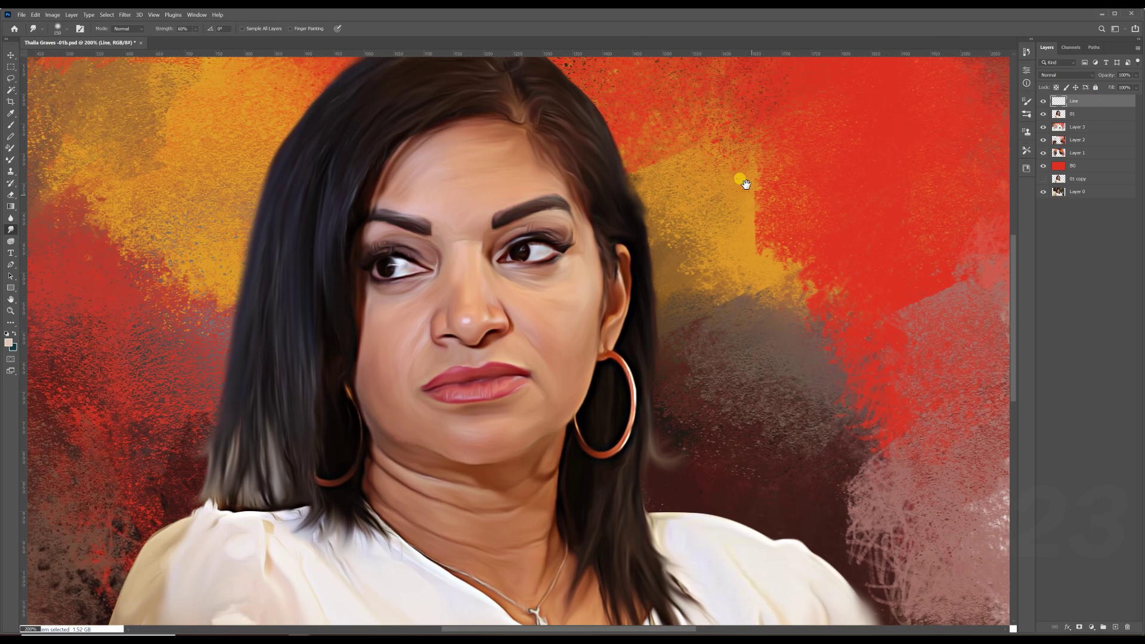
scroll(435, 192, "up", 2)
key("F5")
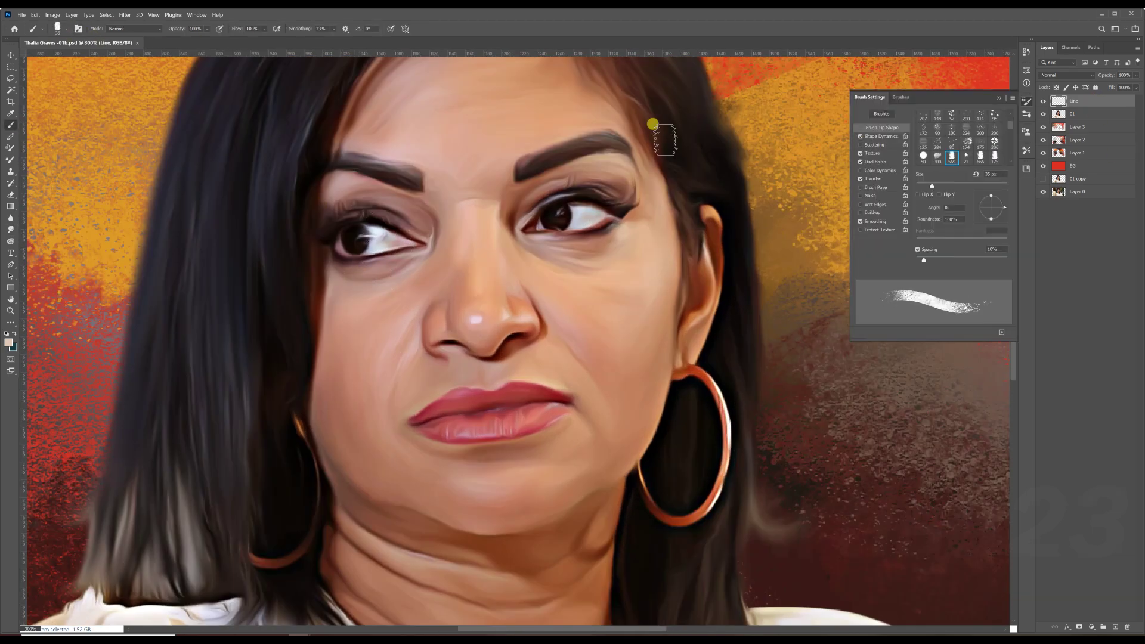
key("F5")
scroll(558, 210, "up", 1)
scroll(557, 210, "up", 2)
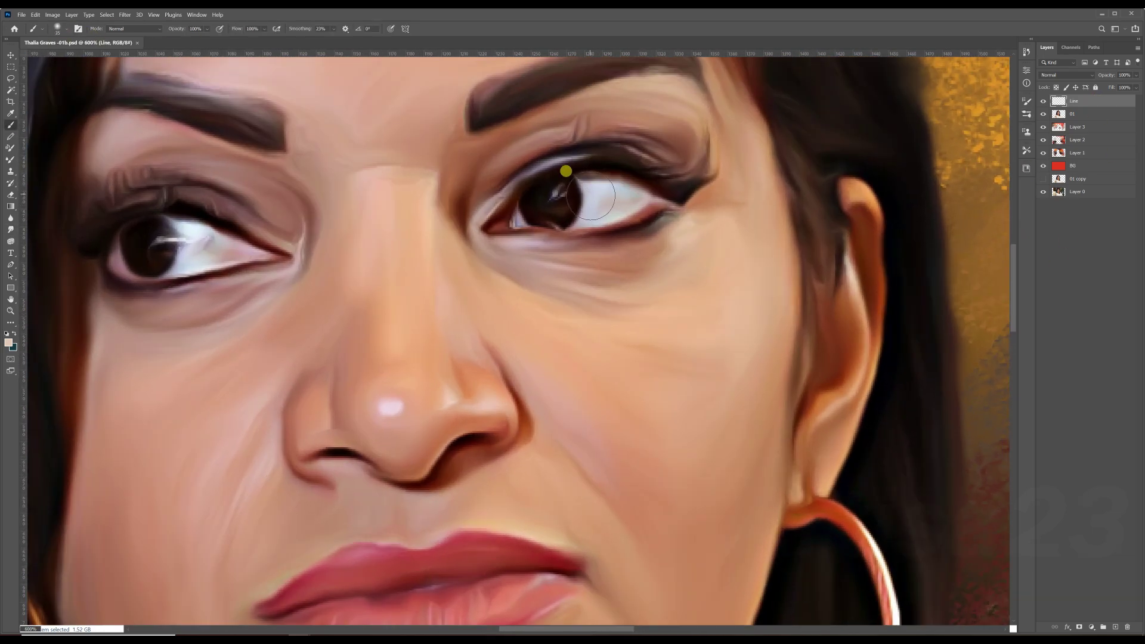
scroll(558, 174, "up", 2)
scroll(550, 148, "up", 1)
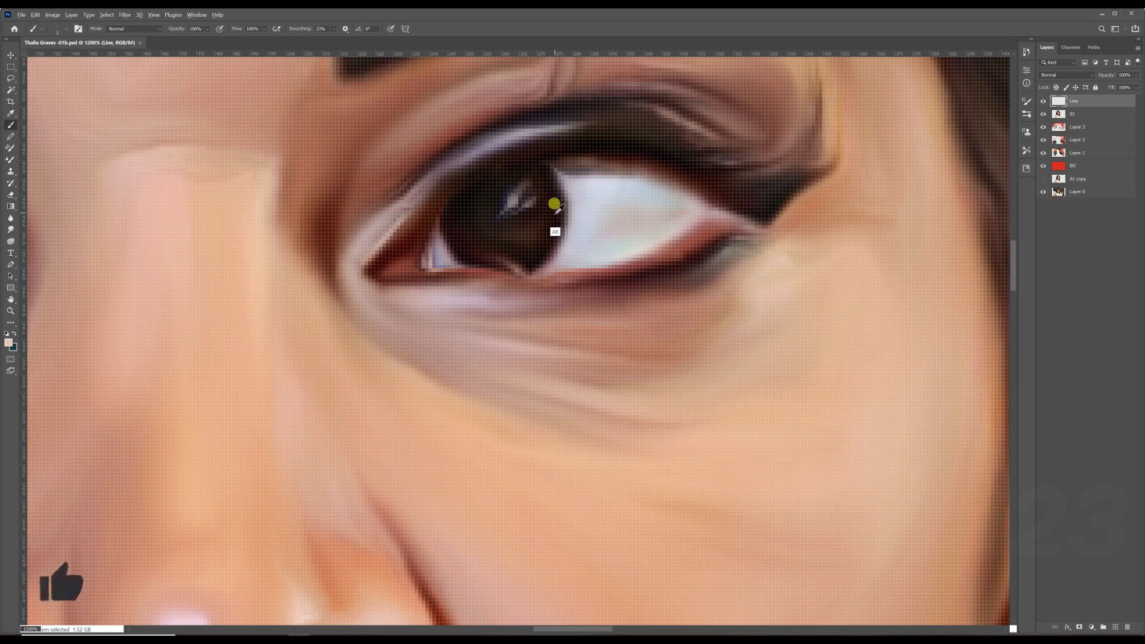
Step: Paint a bright catchlight on the pupil and a thin reddish vein on the eye white
left_click(513, 202)
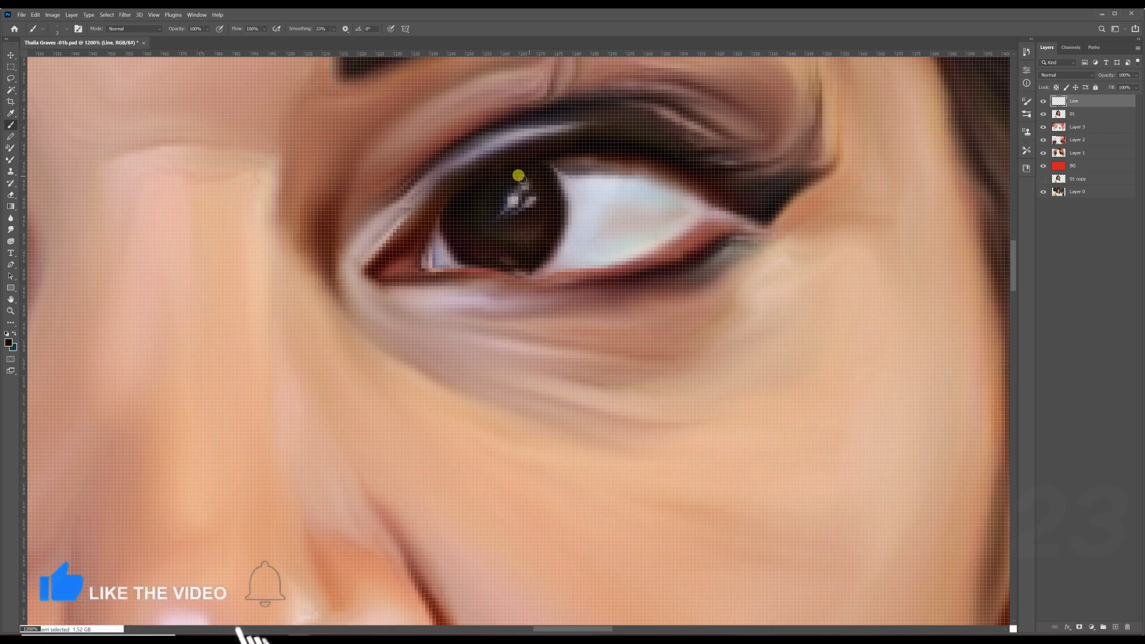
key("alt")
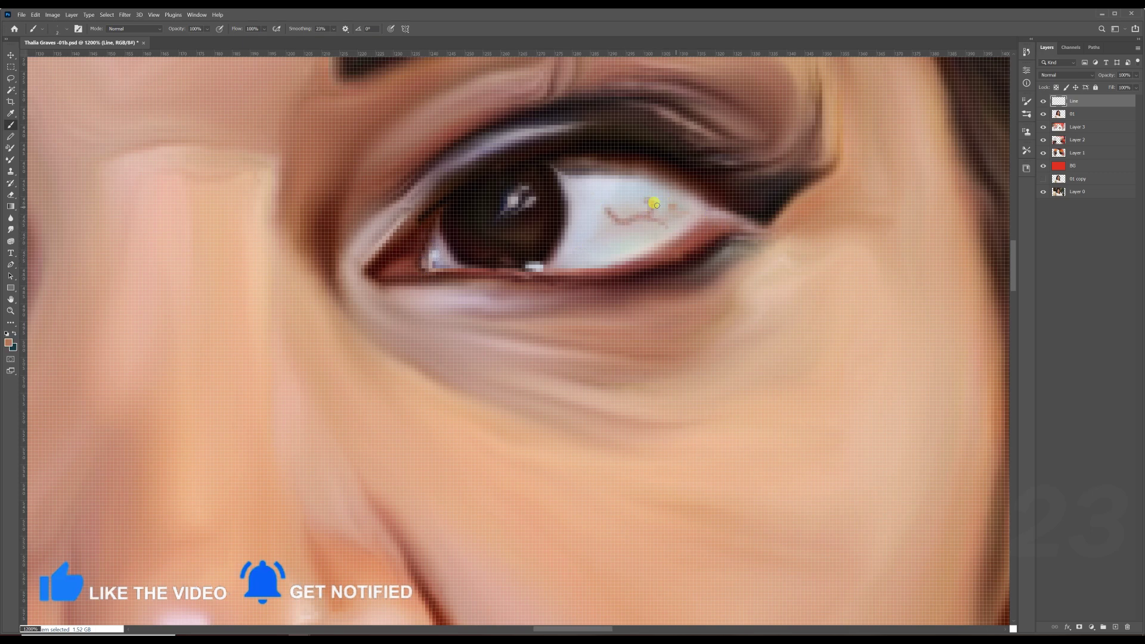
left_click_drag(655, 204, 620, 222)
scroll(535, 250, "down", 1)
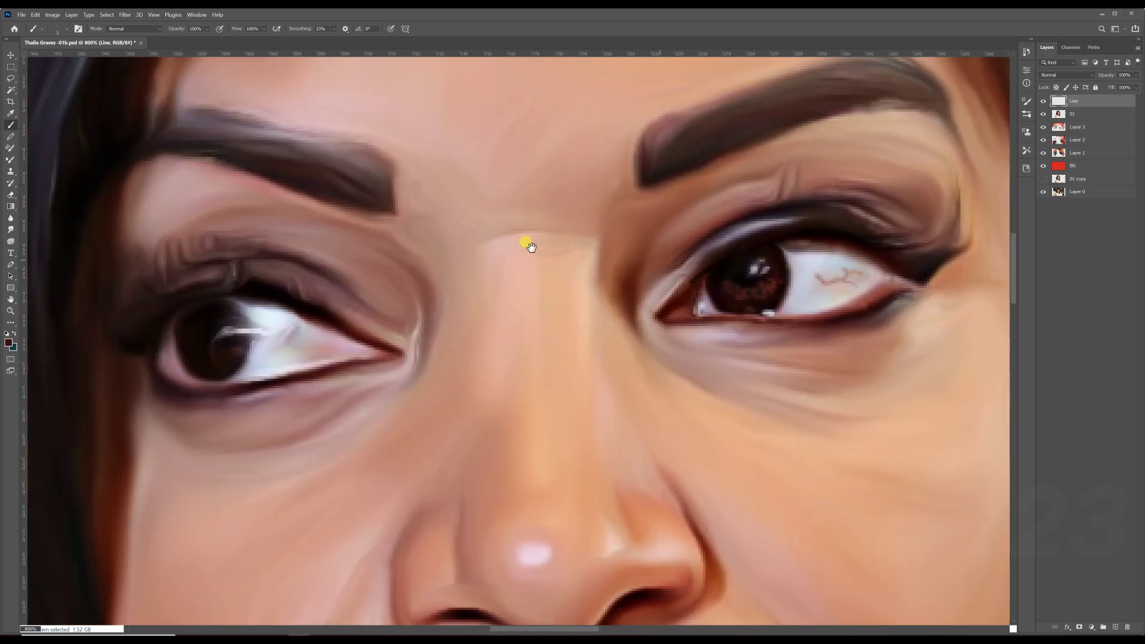
left_click_drag(490, 269, 335, 354)
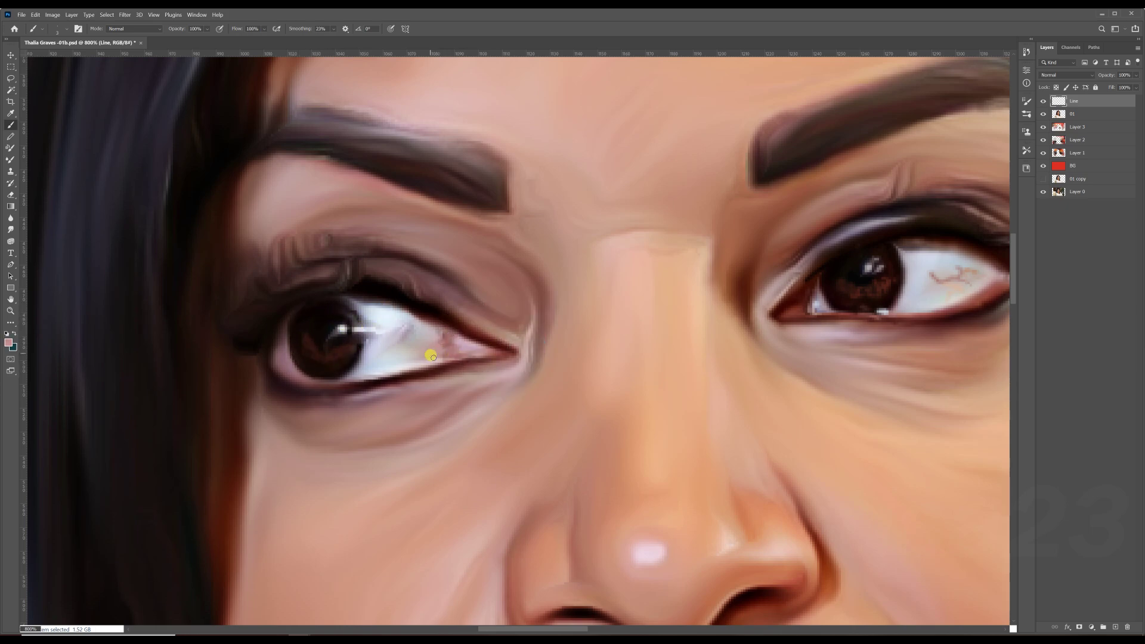
Step: Finger-smudge the nose bridge skin on layer 01, then return to brushing on Line
key("alt+bracketleft")
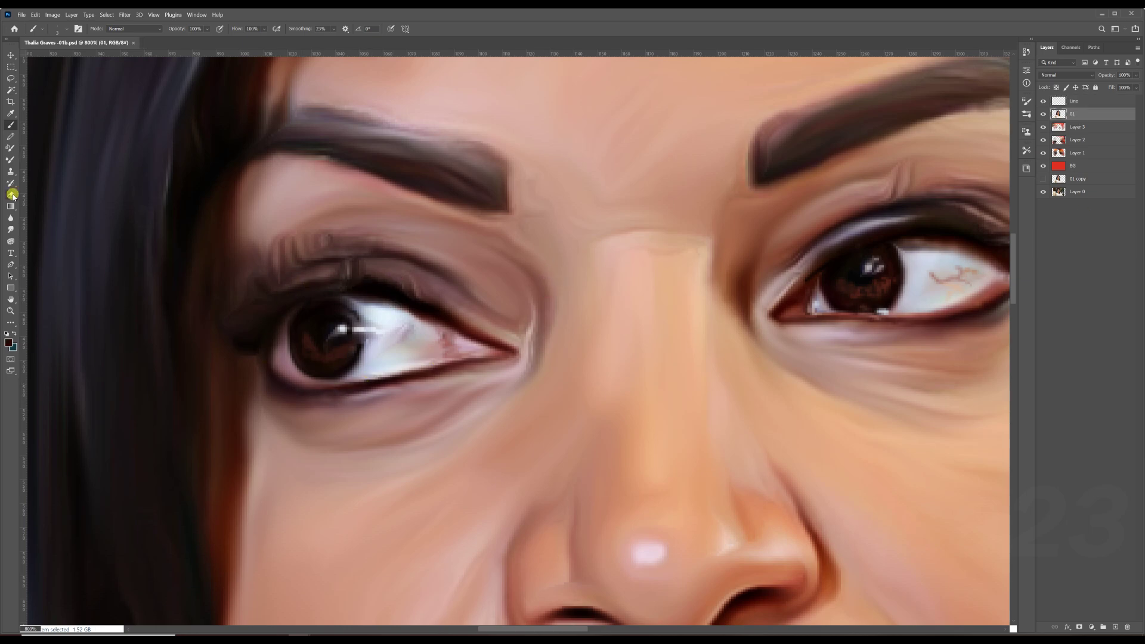
key("shift+r")
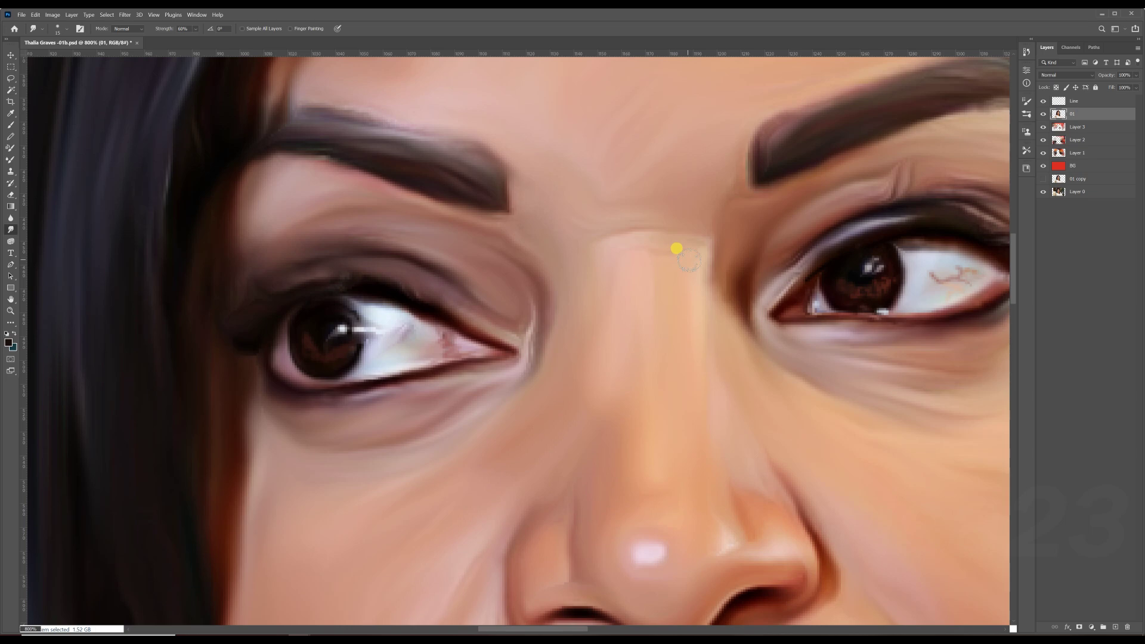
key("alt+bracketright")
key("b")
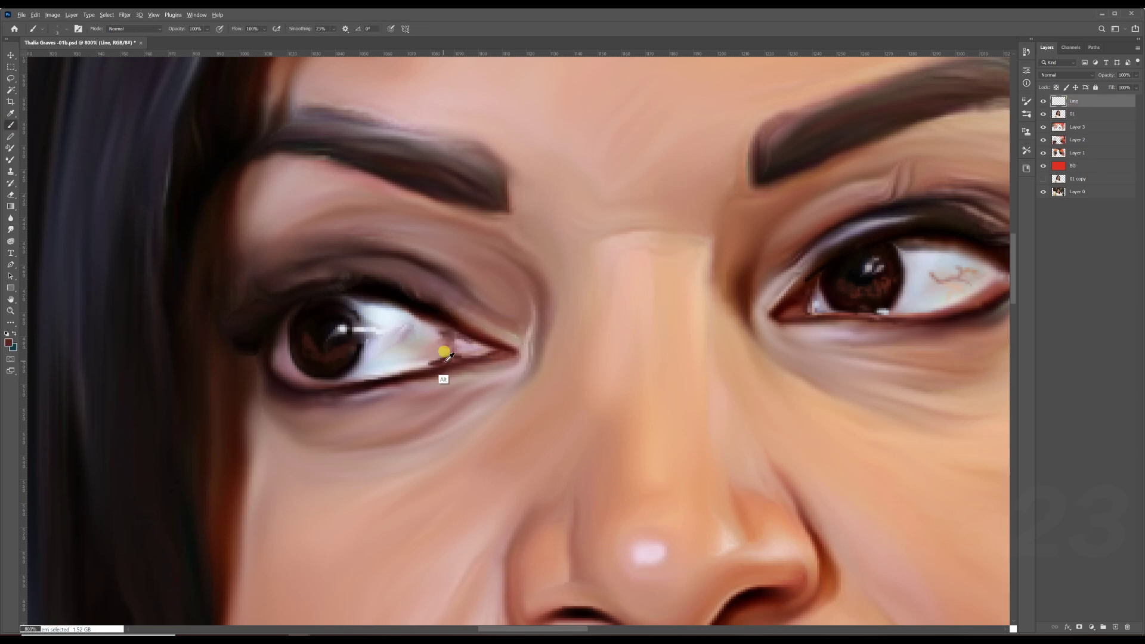
scroll(293, 344, "down", 2)
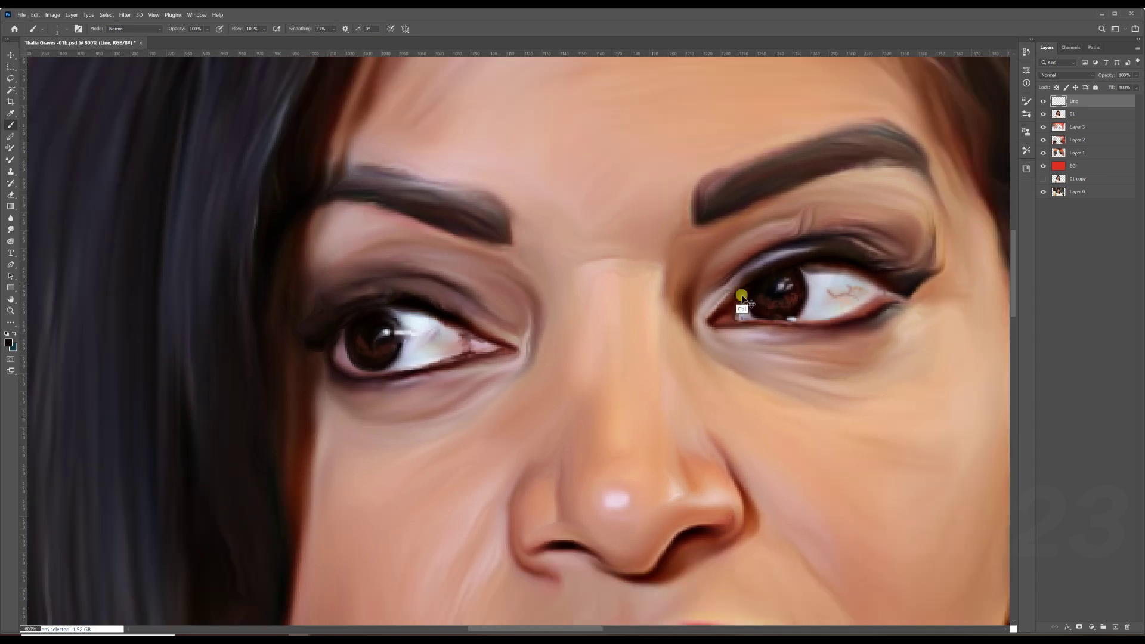
scroll(449, 297, "up", 1)
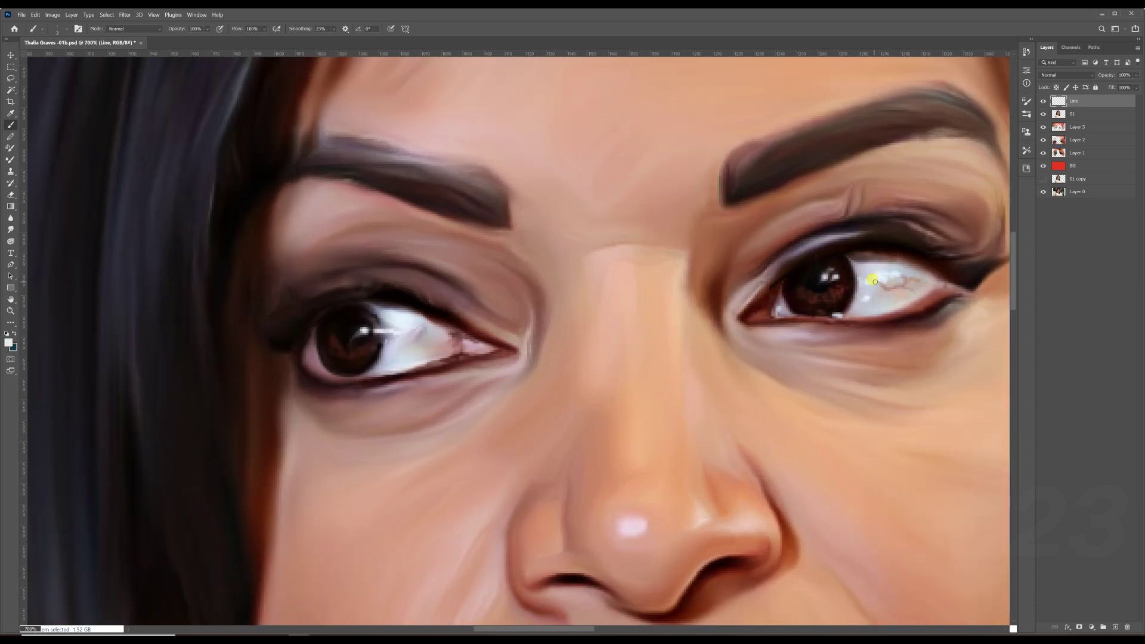
scroll(863, 279, "down", 4)
Step: Blend the nostril stroke and lip lines with alternating Smudge and Brush
scroll(632, 310, "down", 1)
scroll(721, 316, "up", 1)
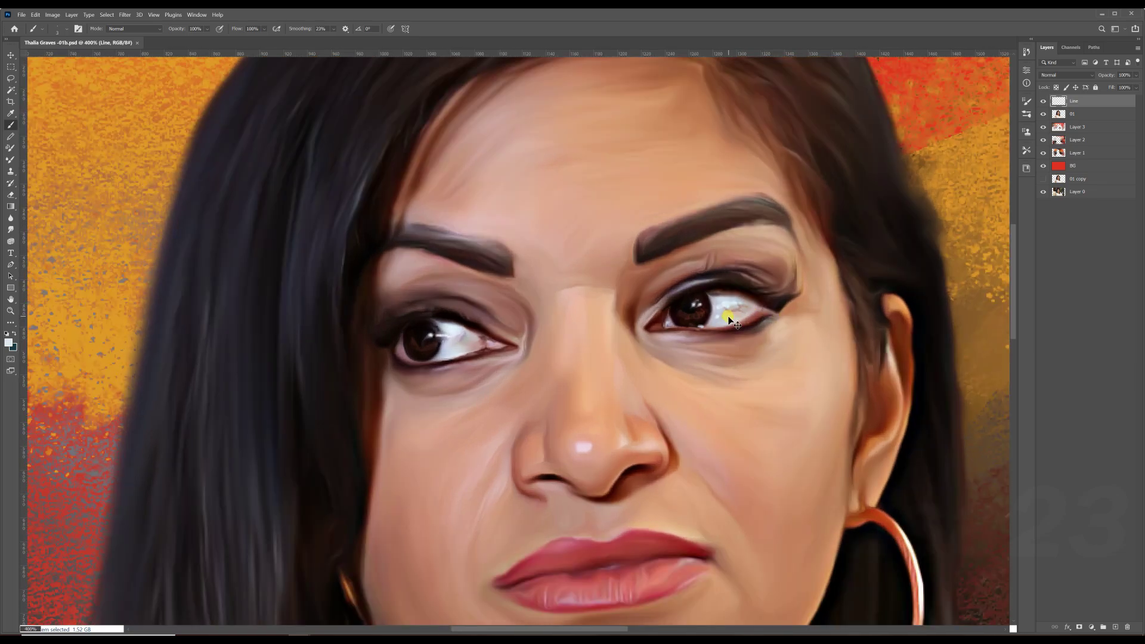
scroll(724, 294, "up", 1)
scroll(338, 251, "up", 1)
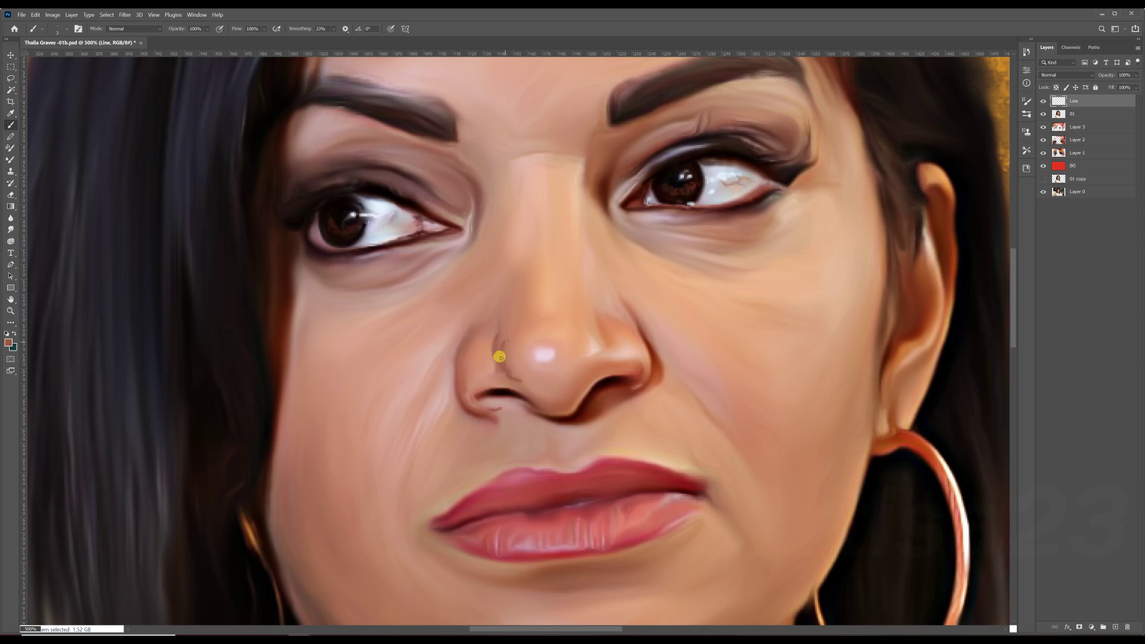
left_click(12, 233)
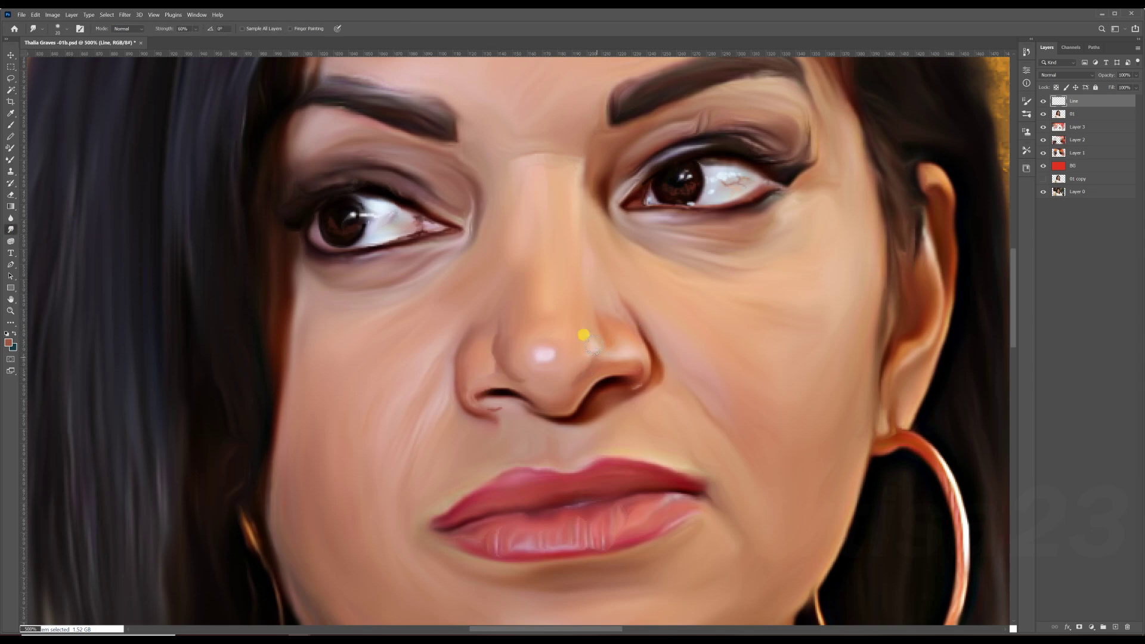
left_click_drag(487, 406, 460, 301)
key("b")
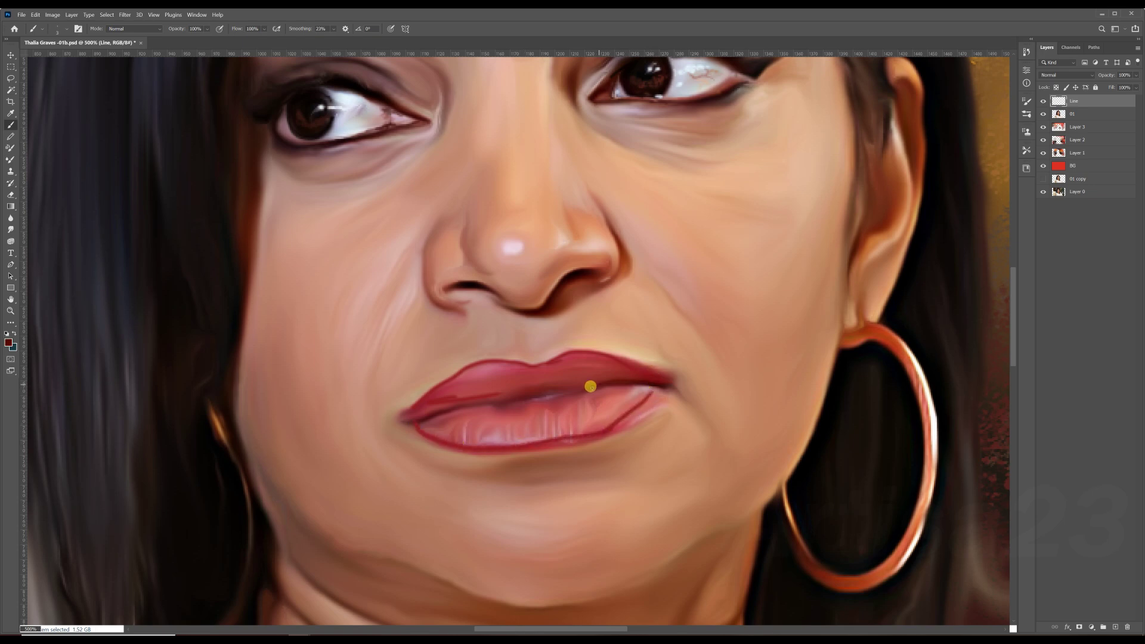
left_click(13, 230)
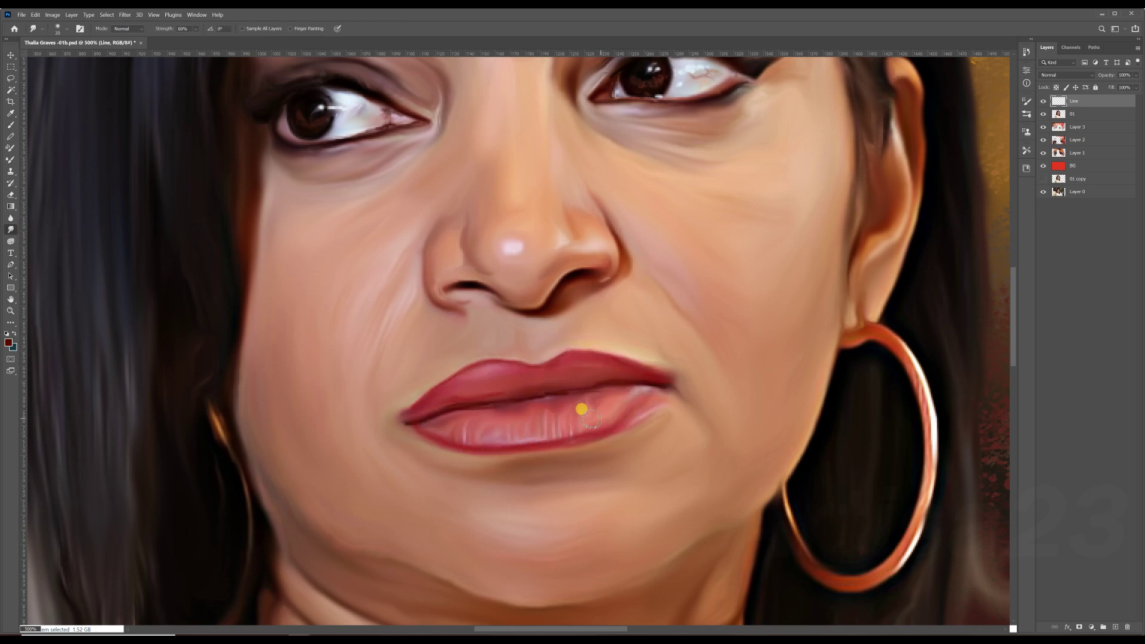
key("ctrl+shift+s")
left_click(317, 302)
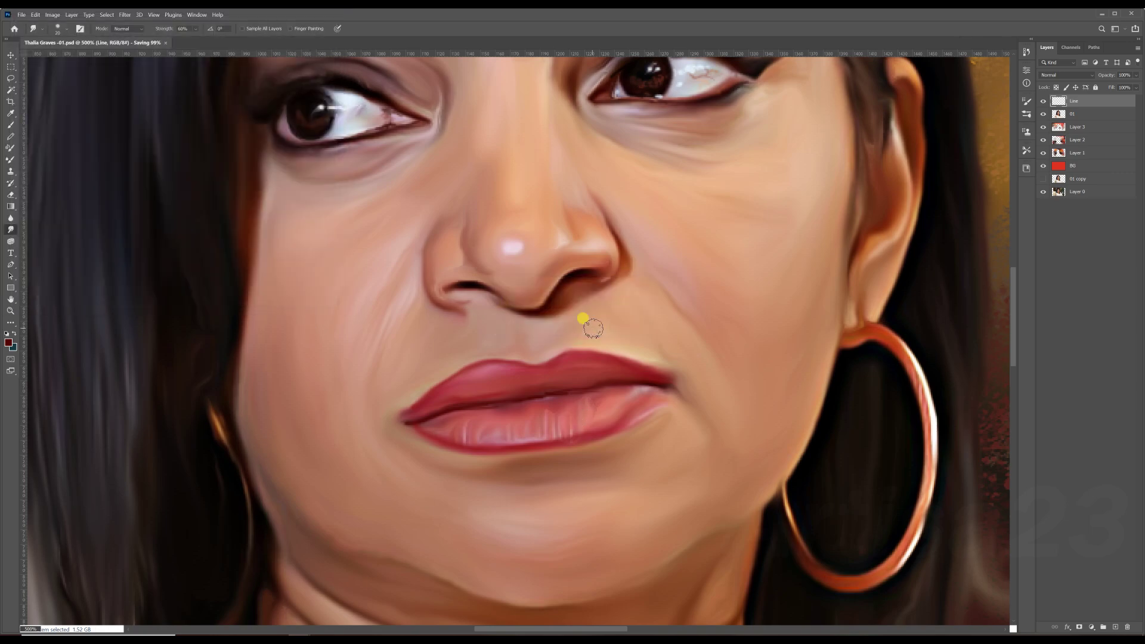
scroll(584, 320, "down", 3)
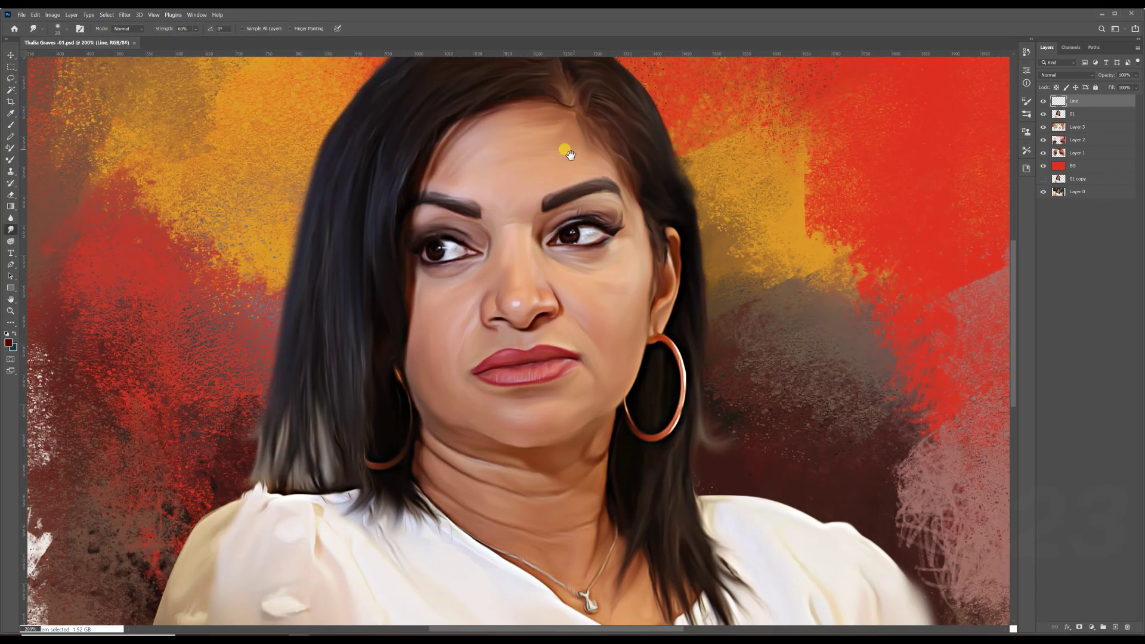
left_click_drag(569, 155, 522, 305)
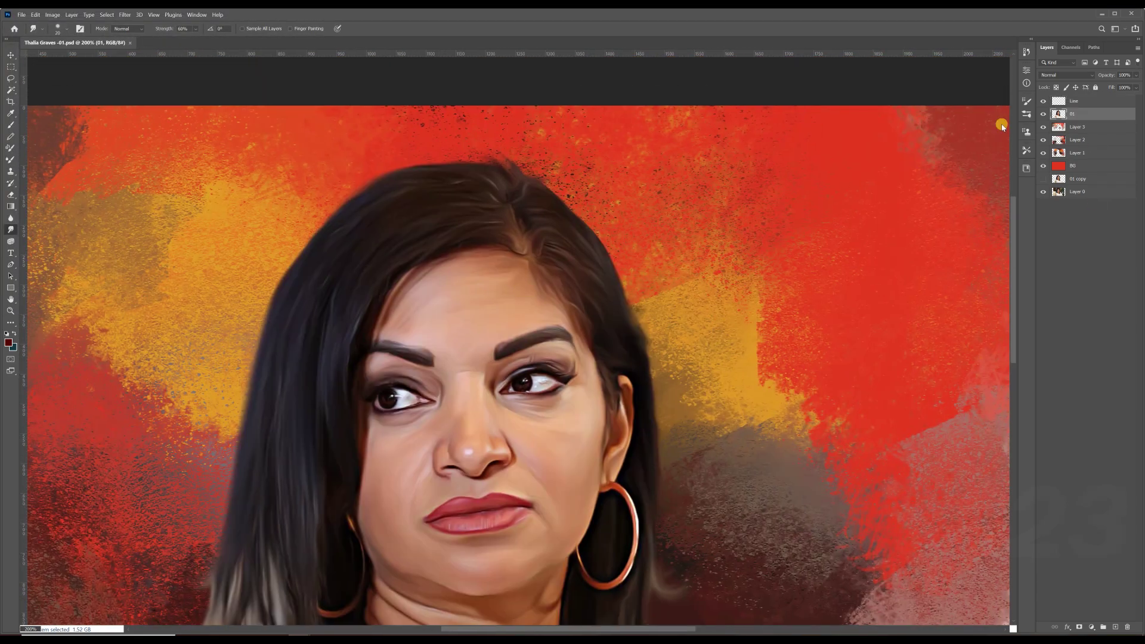
Step: Choose a hair-style smudge preset on layer 01, shrink it and raise its strength
key("F5")
scroll(931, 238, "down", 5)
left_click(963, 250)
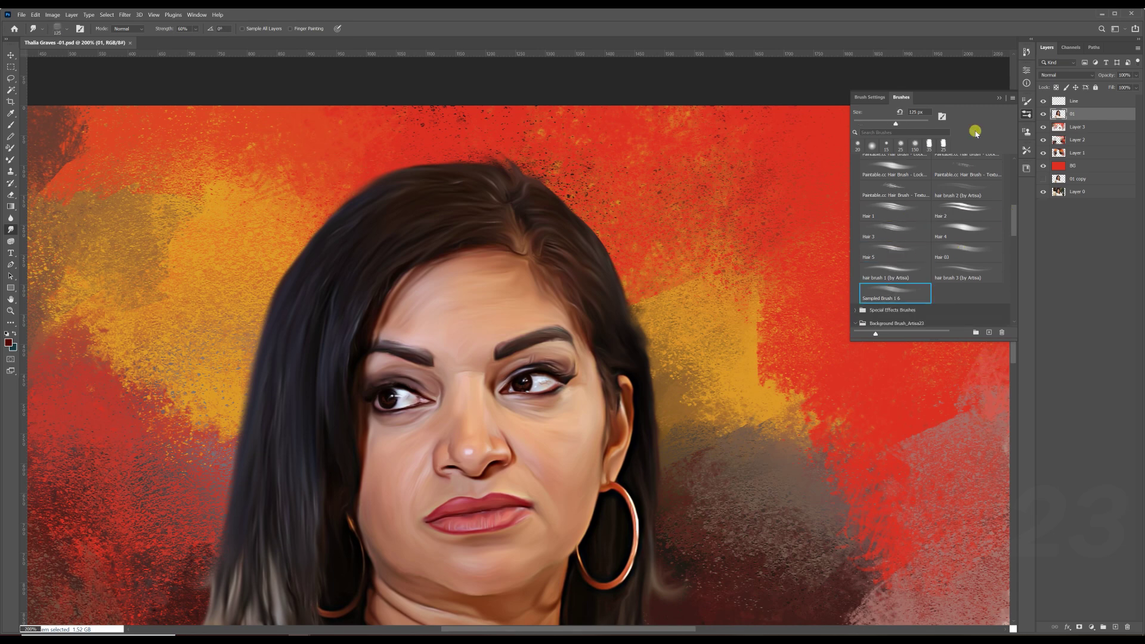
key("F5")
key("bracketleft")
key("bracketleft")
key("bracketleft")
key("7")
key("8")
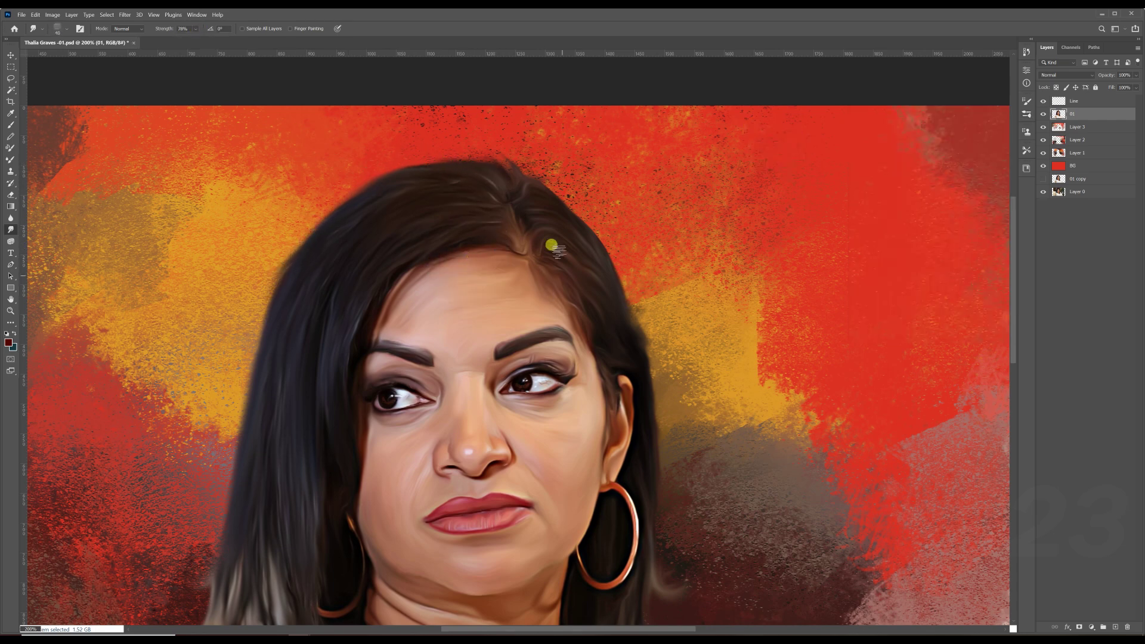
Step: Bring the lower face into view and select the Line layer
scroll(476, 382, "down", 3)
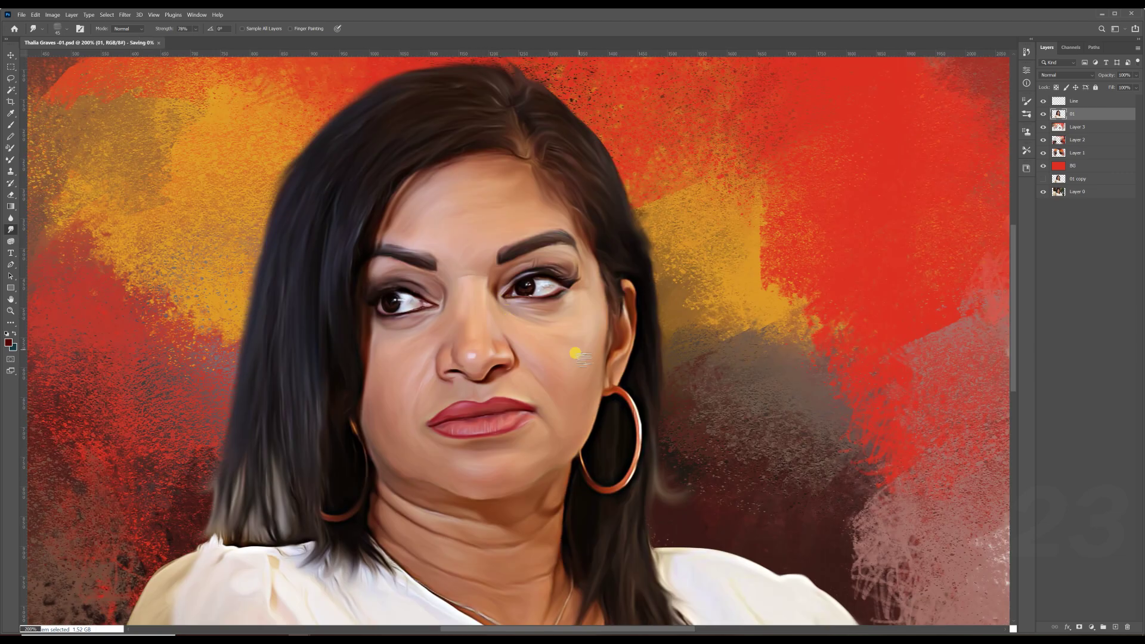
scroll(558, 384, "up", 5)
left_click_drag(535, 409, 559, 307)
key("alt+bracketright")
Step: Sample the skin colour and paint a dark shadow line along the jaw
key("i")
scroll(669, 334, "up", 2)
key("b")
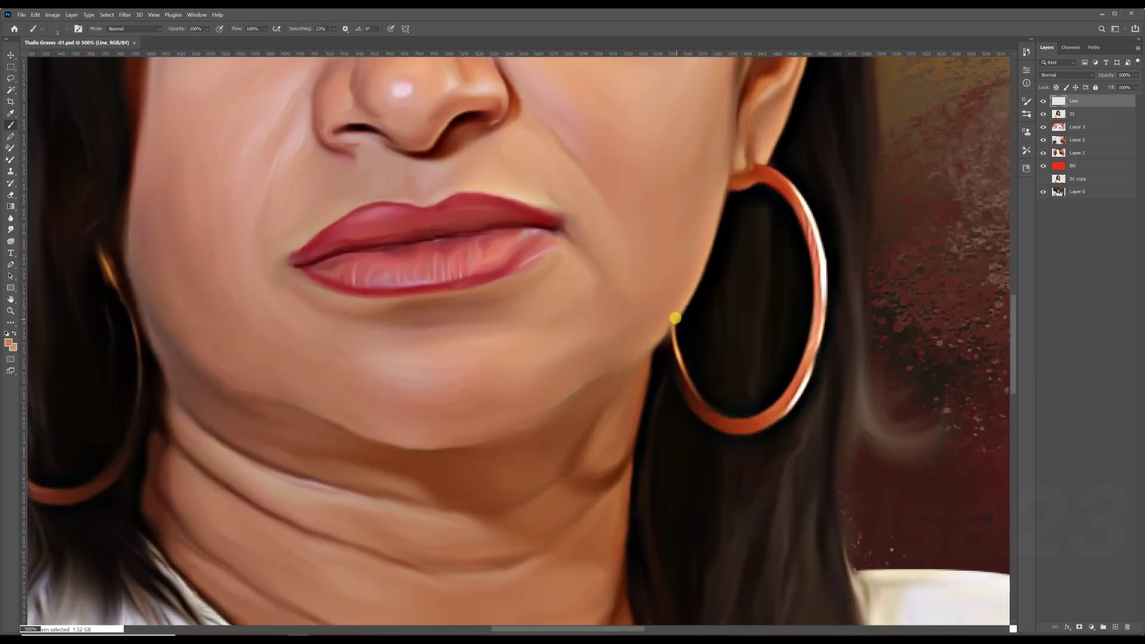
scroll(670, 312, "up", 2)
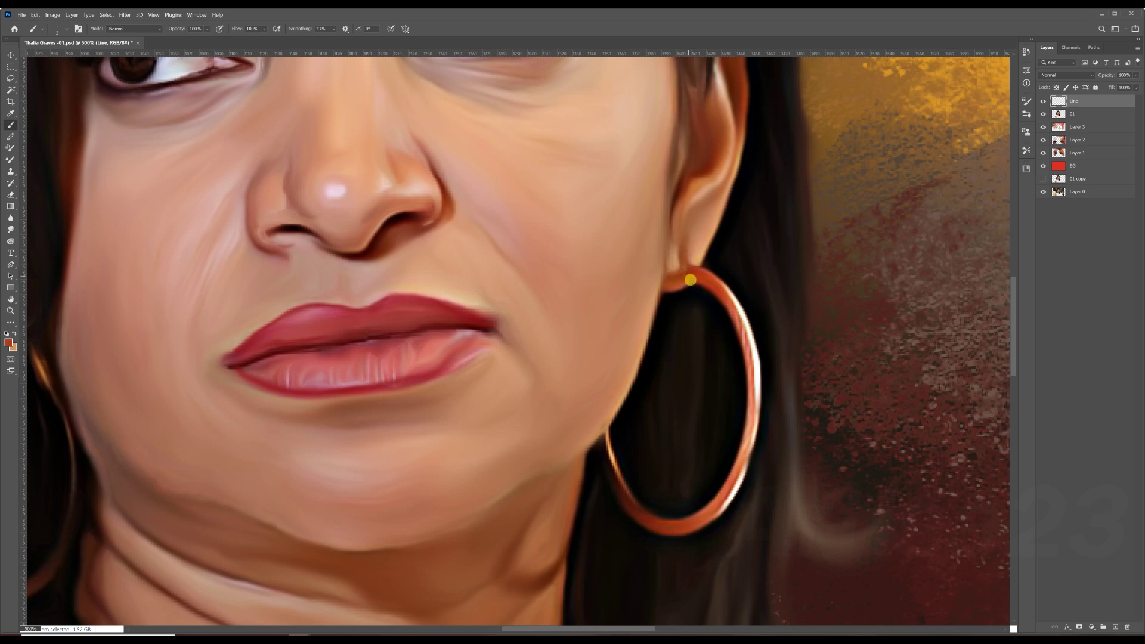
left_click_drag(602, 335, 658, 349)
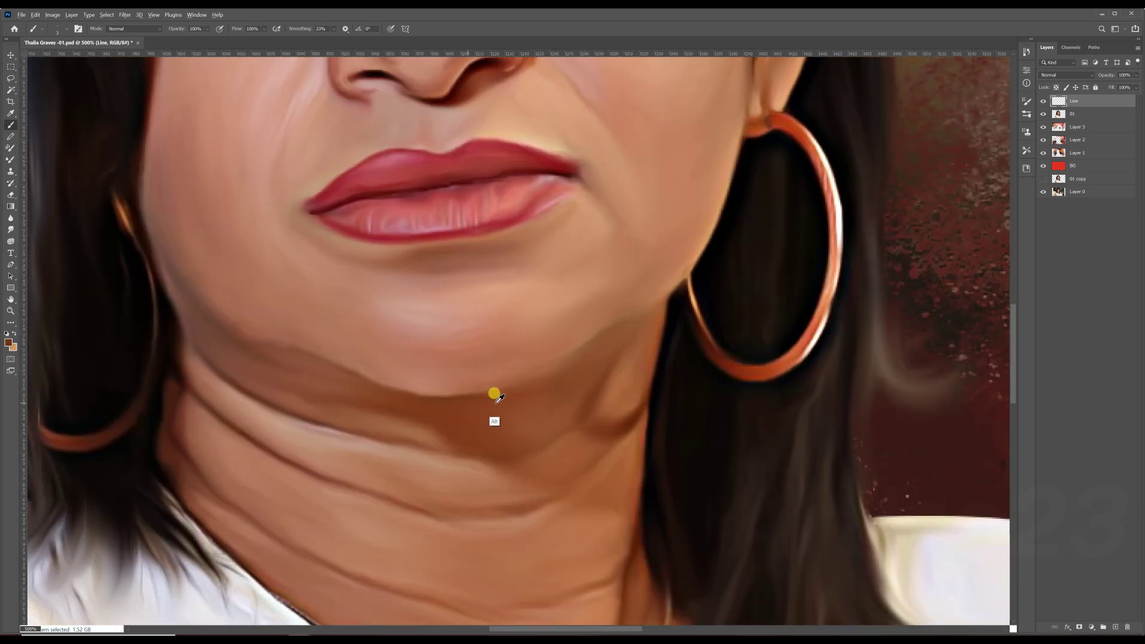
left_click_drag(325, 354, 385, 391)
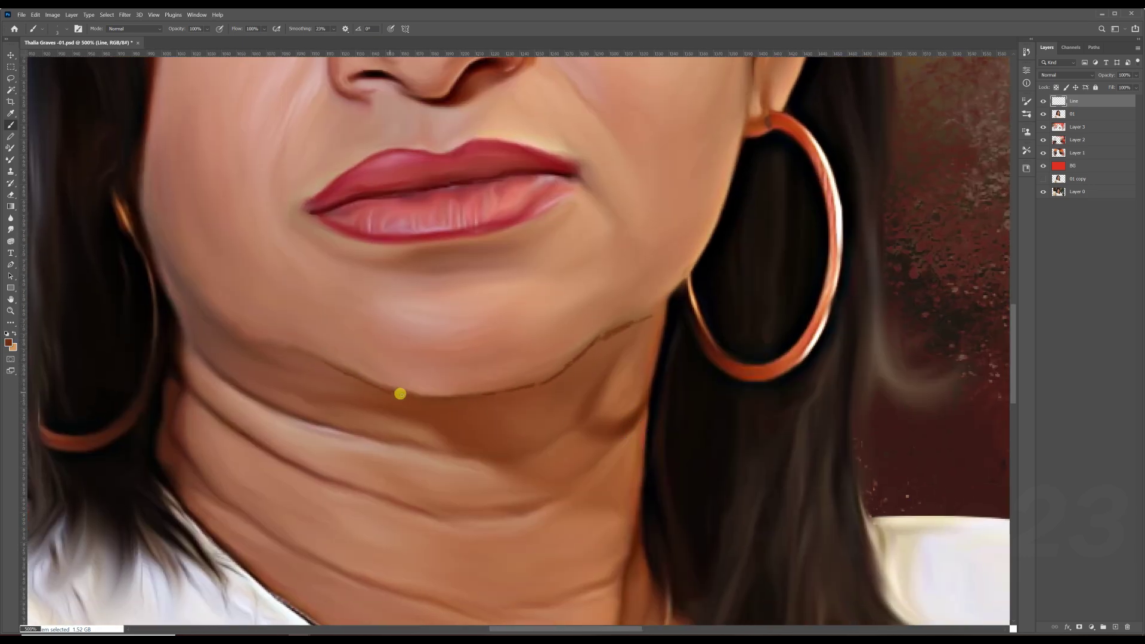
left_click_drag(288, 347, 233, 335)
Step: Soften the dark jaw line into the skin with a different smudge preset
left_click(11, 230)
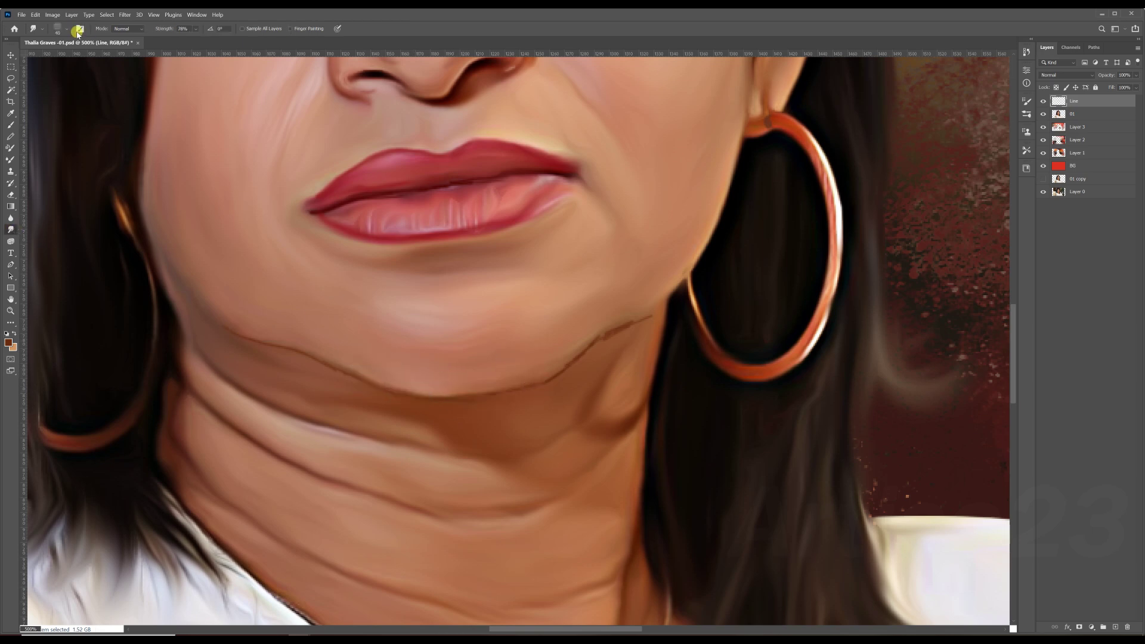
left_click(1027, 114)
scroll(930, 227, "down", 2)
left_click(972, 230)
mouse_move(642, 322)
left_mouse_down()
mouse_move(614, 317)
mouse_move(316, 375)
left_mouse_up()
Step: Zoom in on the lips and paint white highlight strokes on the lower lip
key("ctrl+minus")
key("ctrl+minus")
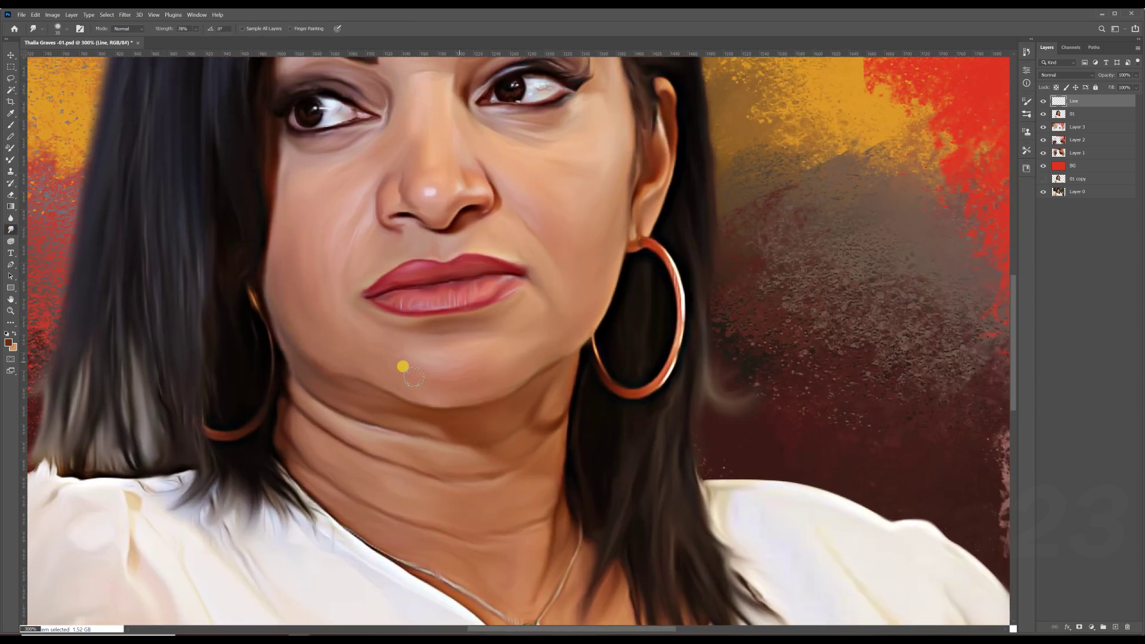
key("ctrl+minus")
key("ctrl+minus")
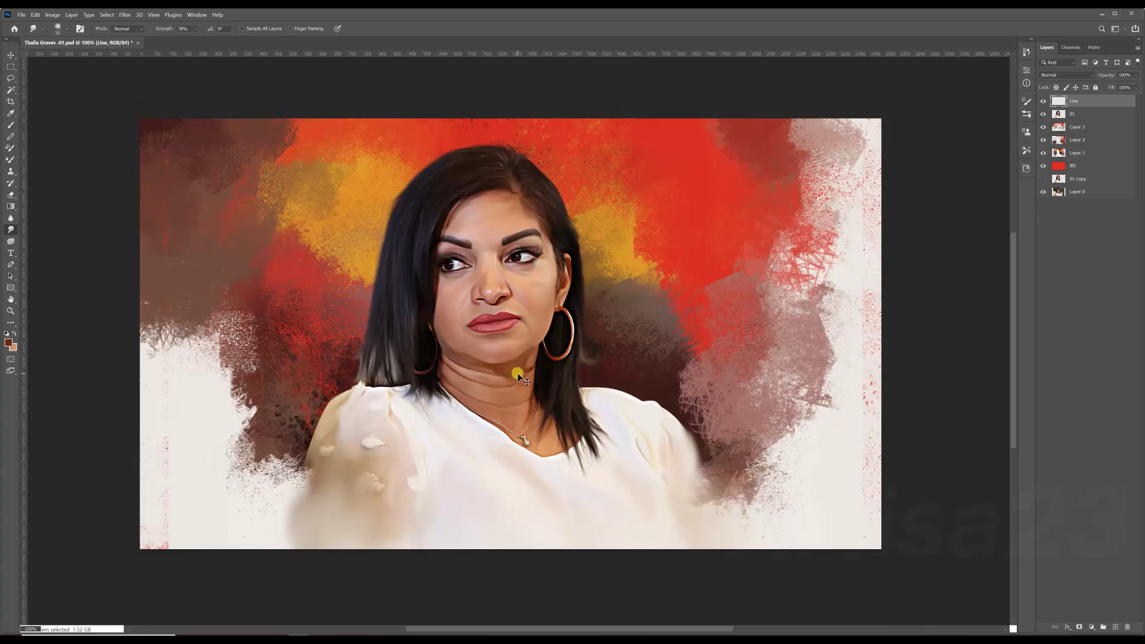
key("ctrl+plus")
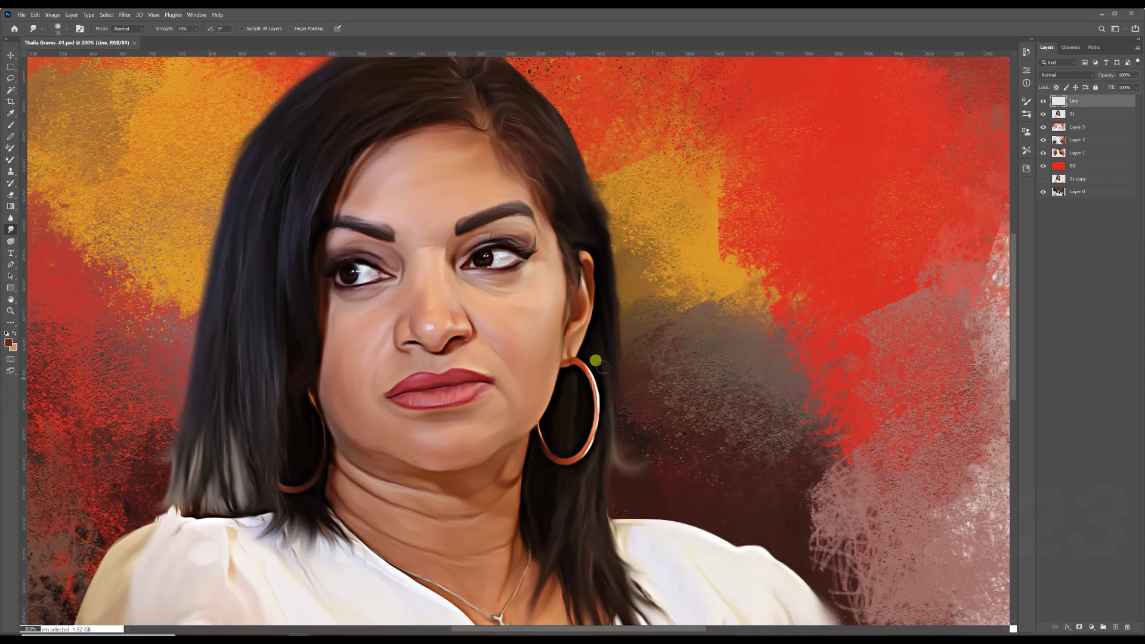
key("ctrl+plus")
key("ctrl+plus")
key("b")
key("ctrl+plus")
key("ctrl+plus")
key("ctrl+plus")
key("ctrl+plus")
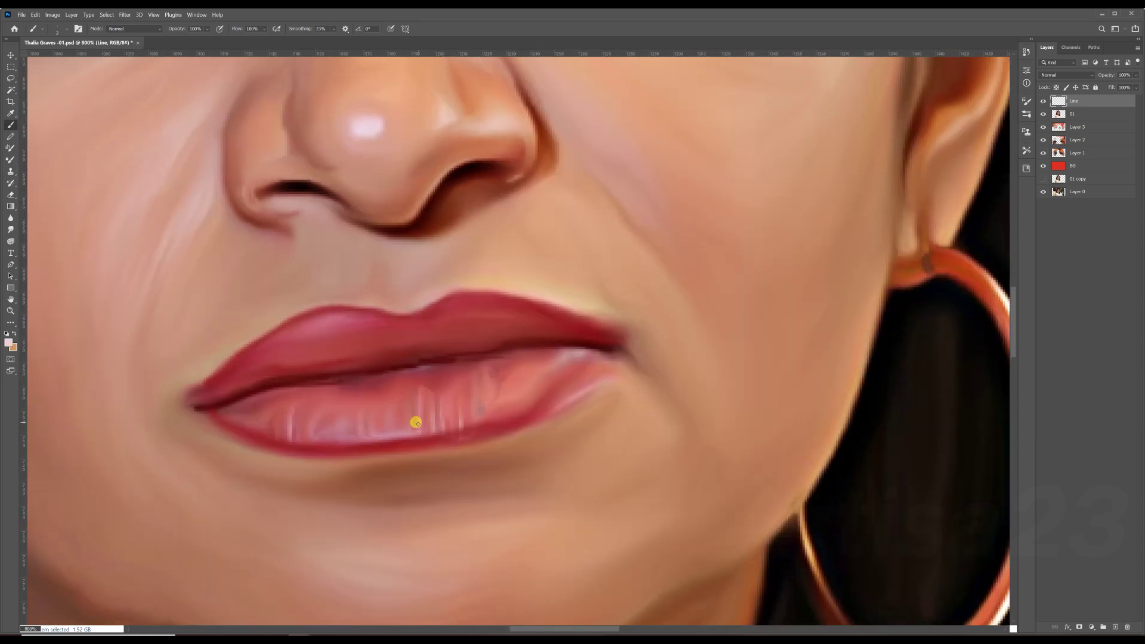
left_click_drag(352, 434, 287, 435)
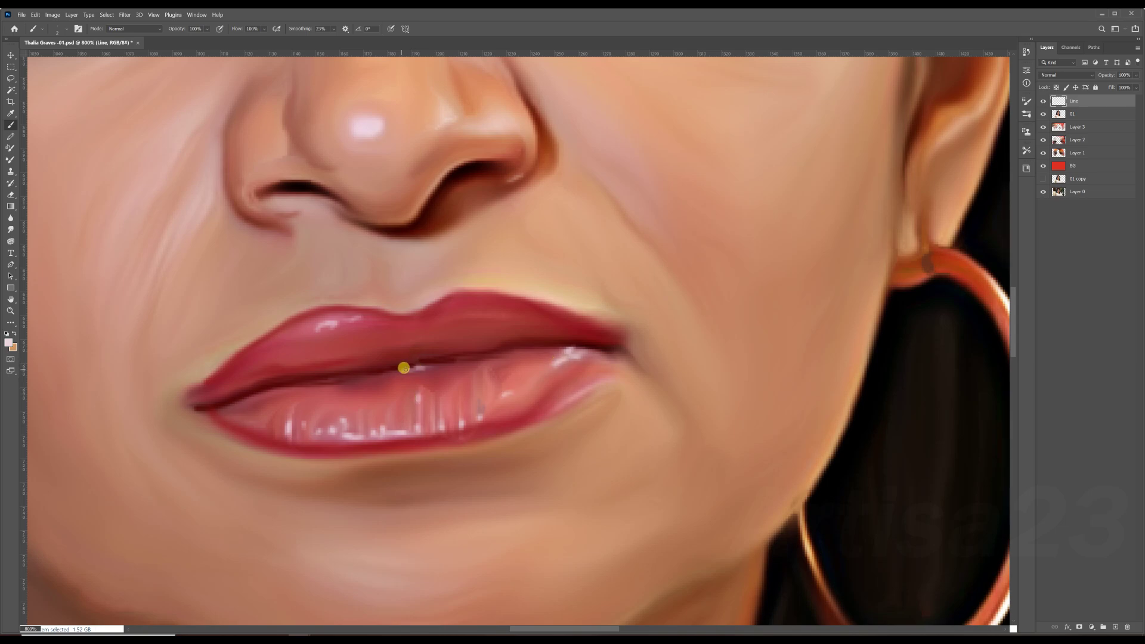
scroll(478, 318, "down", 10)
scroll(443, 303, "up", 5)
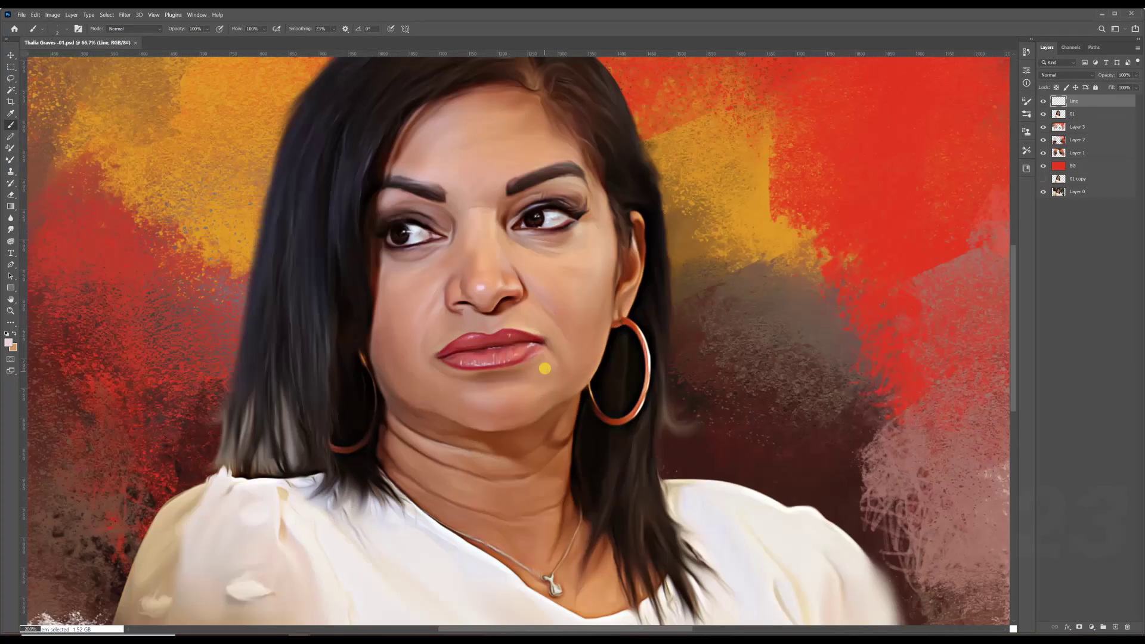
key("r")
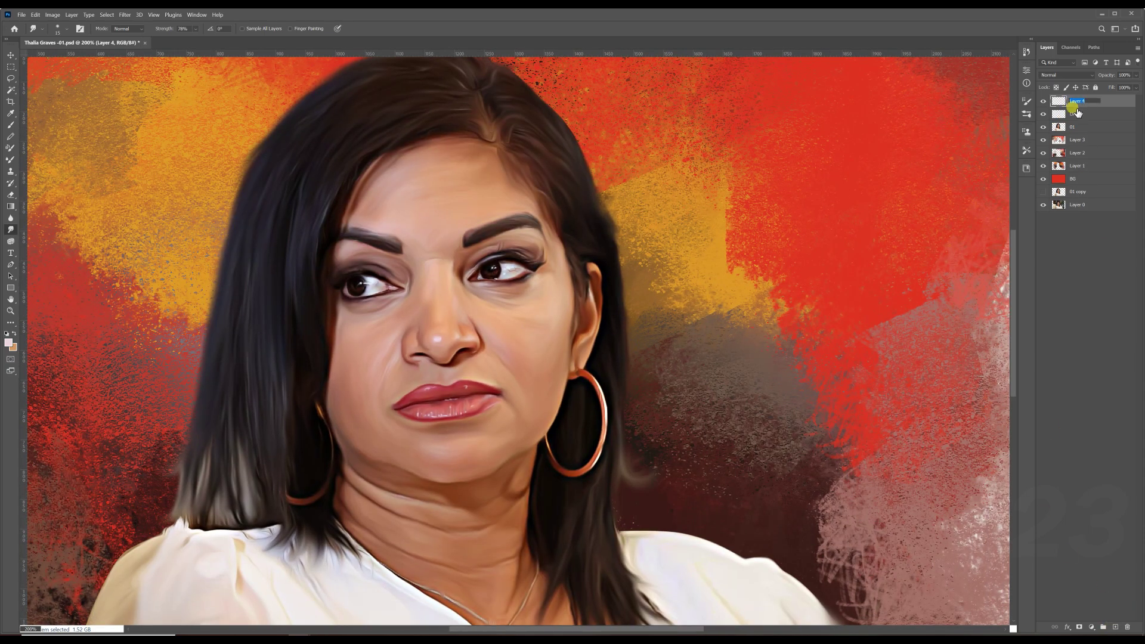
Step: Name the new layer Hair 01 and choose a hair brush preset
type("1")
key("Return")
left_click_drag(903, 130, 511, 173)
left_click(18, 118)
key("F5")
left_click(902, 97)
scroll(1011, 192, "down", 3)
left_click(895, 248)
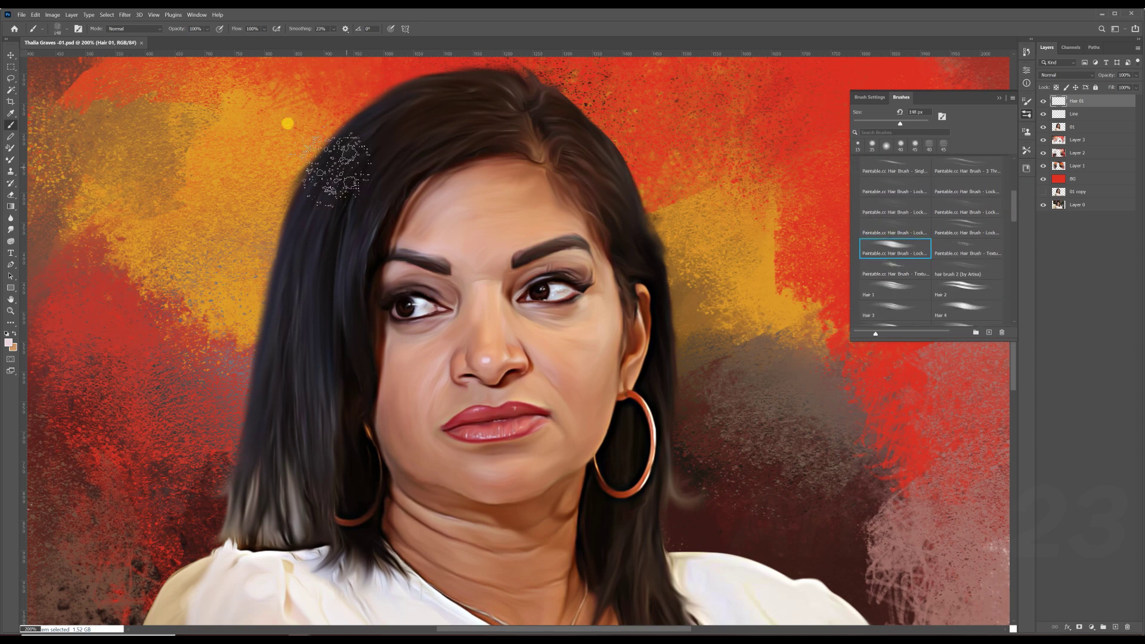
Step: Switch to the Hair 5 brush at a smaller size and 85% opacity
left_click_drag(207, 29, 203, 42)
key("bracketleft")
key("bracketleft")
key("bracketleft")
key("bracketleft")
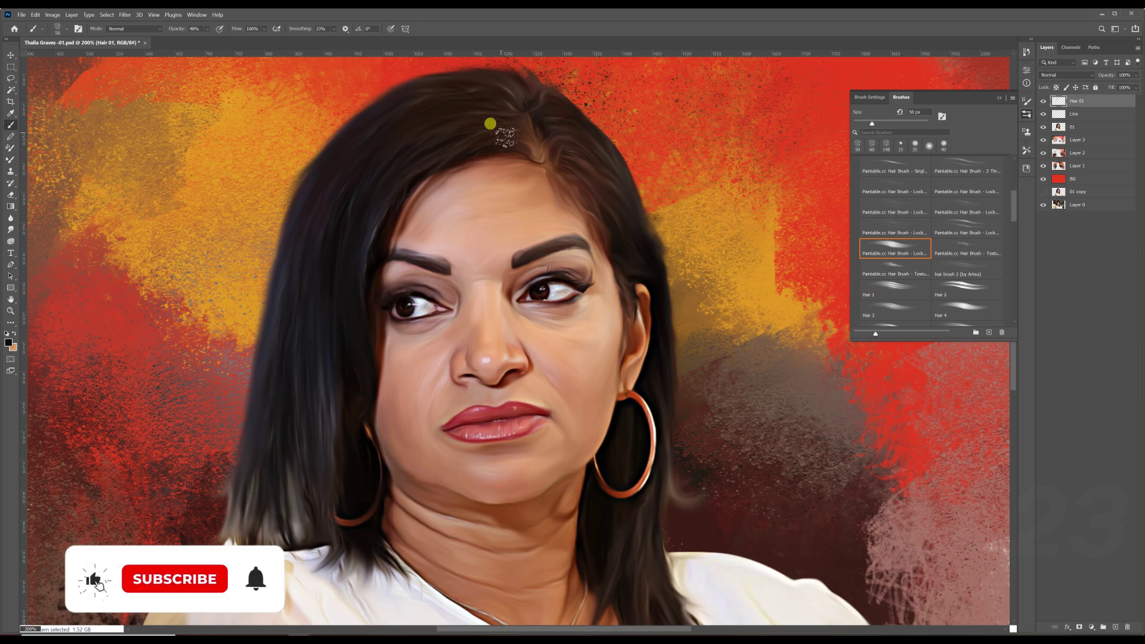
scroll(895, 238, "down", 3)
left_click(889, 231)
key("F5")
scroll(484, 128, "up", 1)
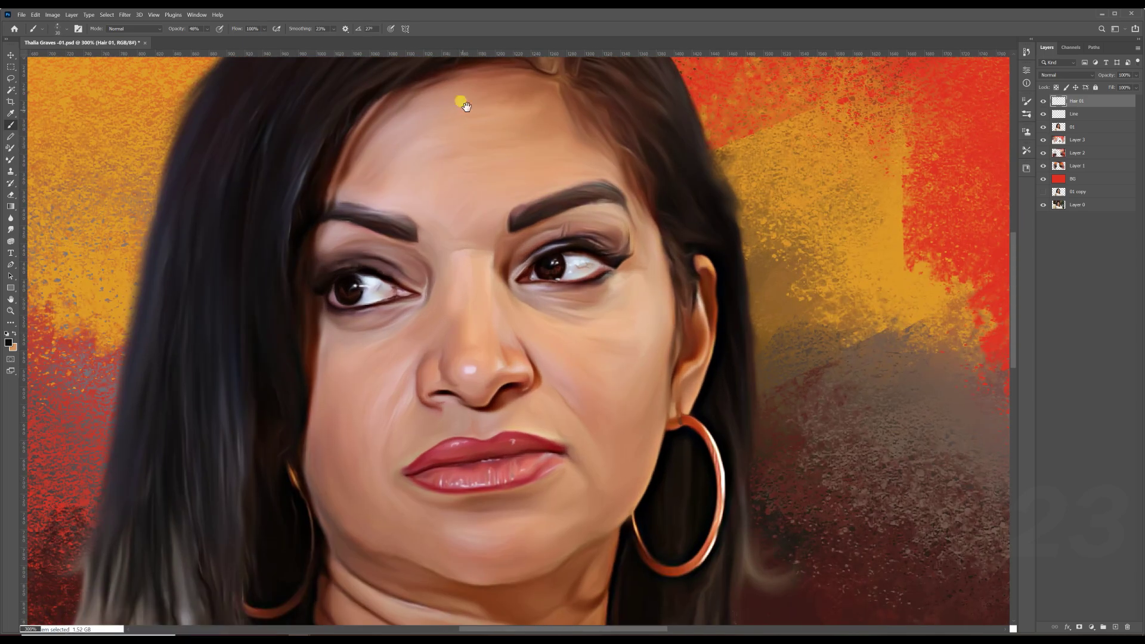
right_click(723, 327, "alt+shift")
key("8")
key("5")
Step: Paint dark strands above the parting and darken grey strands in the lower-left hair
left_click_drag(481, 196, 472, 166)
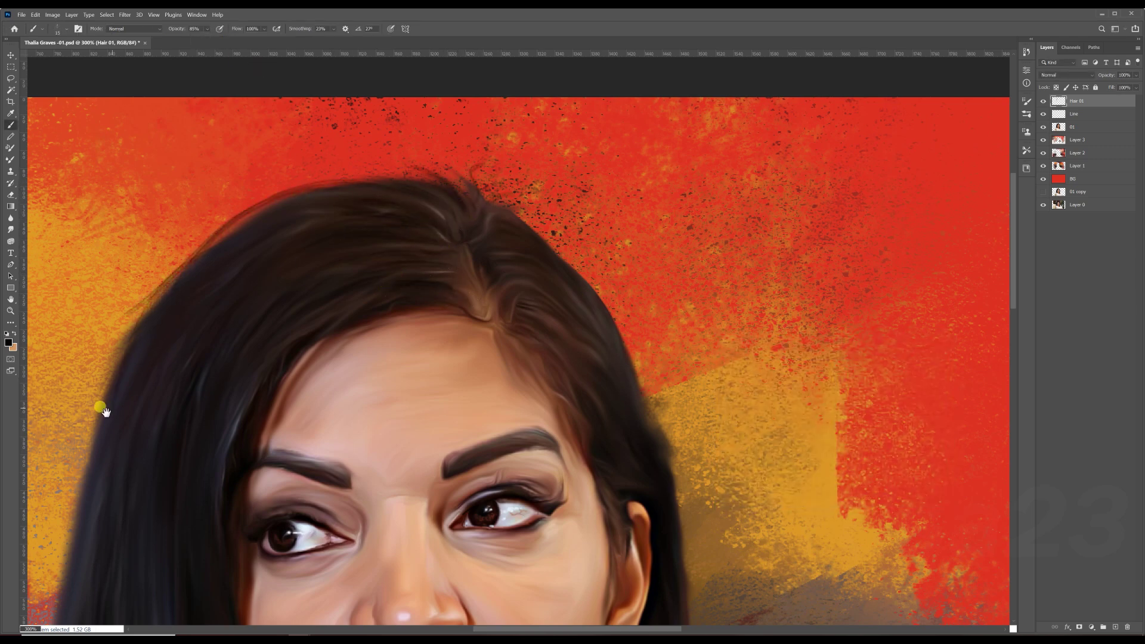
left_click_drag(110, 402, 235, 258)
left_click_drag(173, 535, 231, 403)
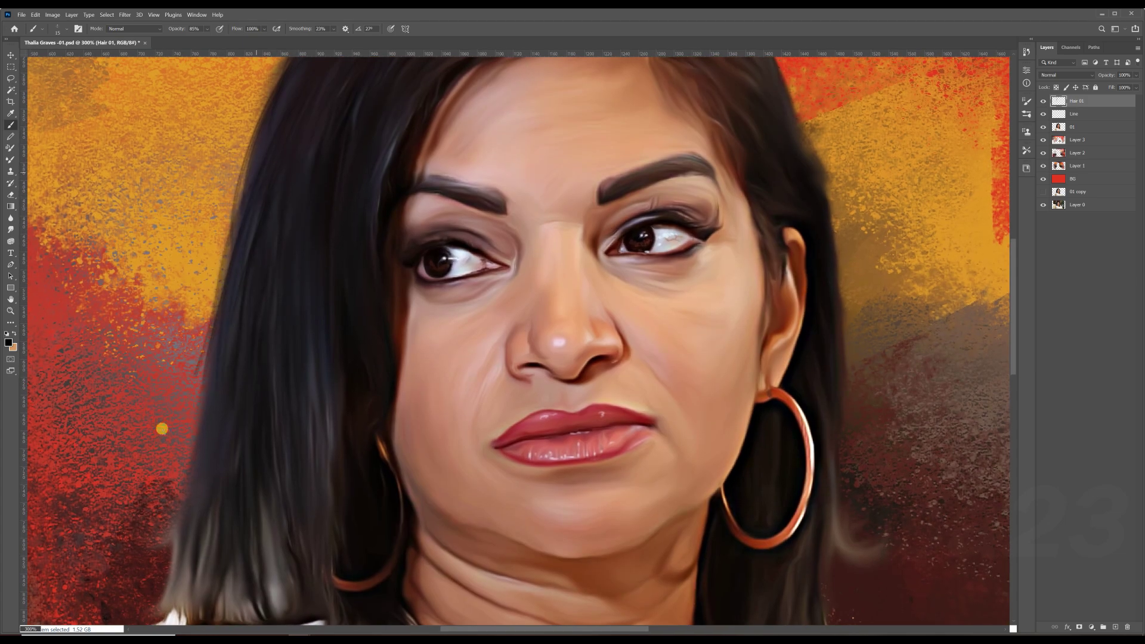
mouse_move(188, 533)
left_mouse_down()
mouse_move(215, 345)
mouse_move(202, 412)
left_mouse_up()
left_click_drag(221, 268, 203, 417)
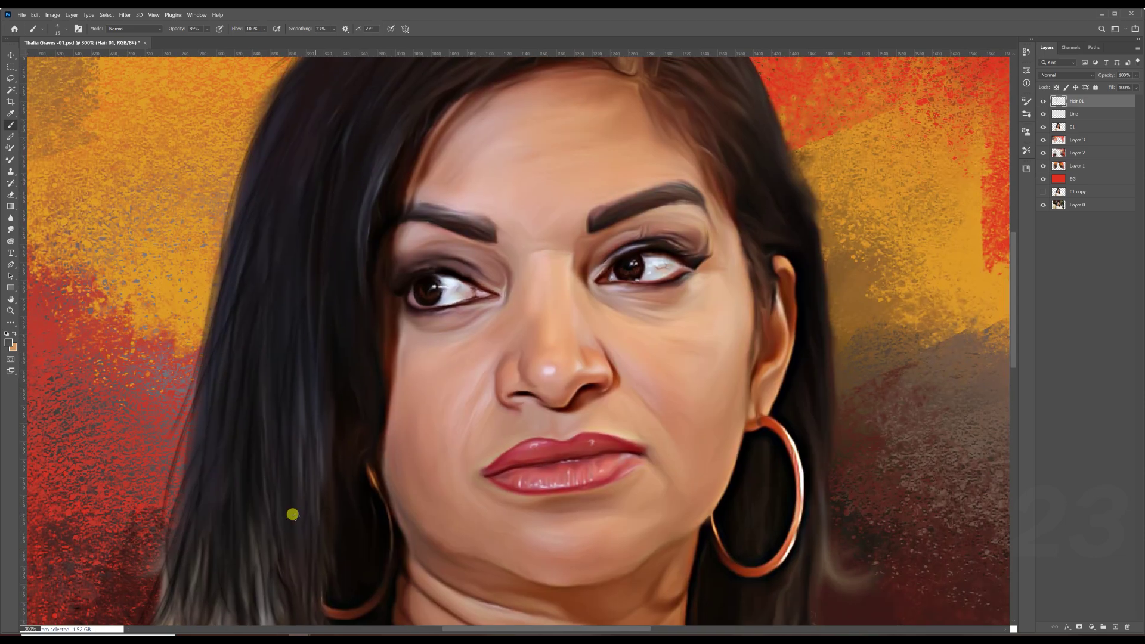
left_click_drag(352, 359, 370, 226)
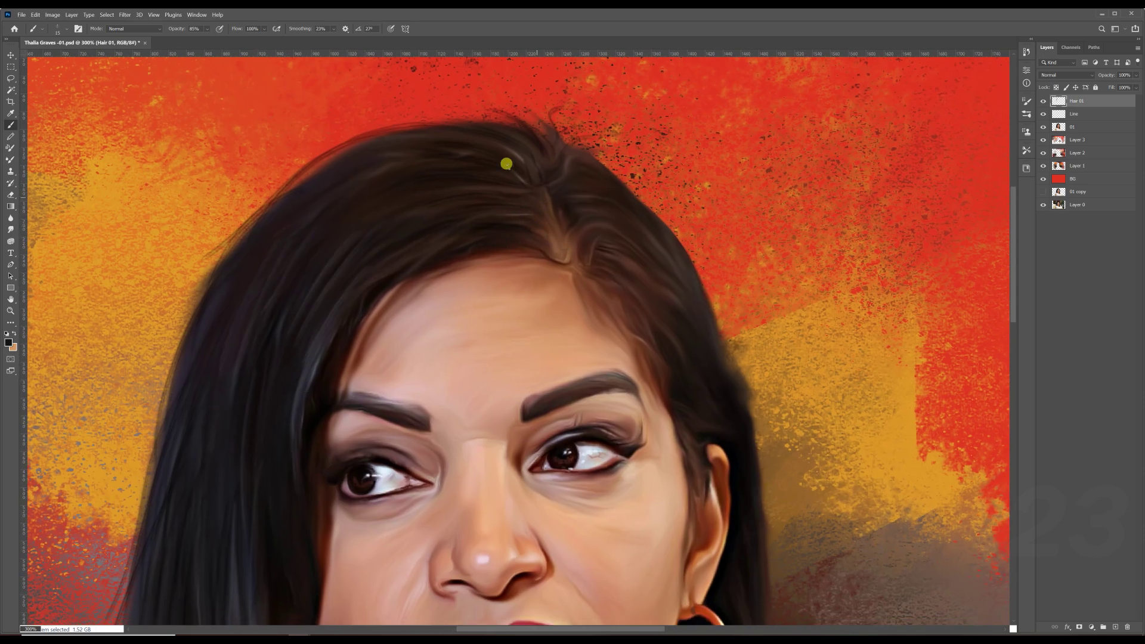
left_click_drag(567, 239, 581, 245)
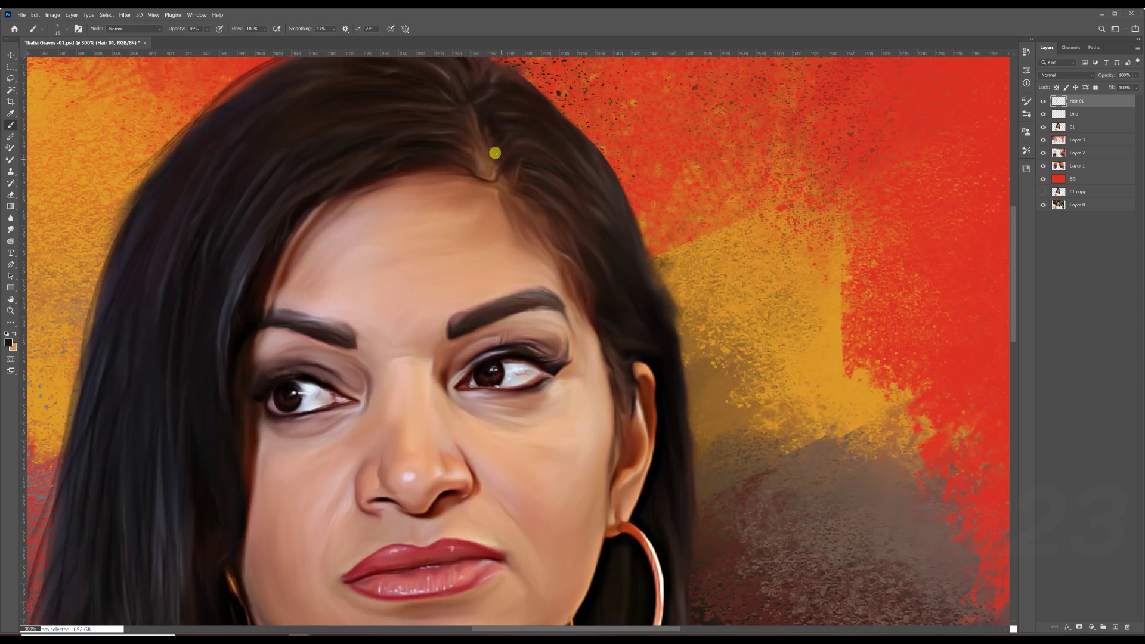
Step: Paint over a stray hair strand near the shoulder
left_click_drag(646, 222, 494, 153)
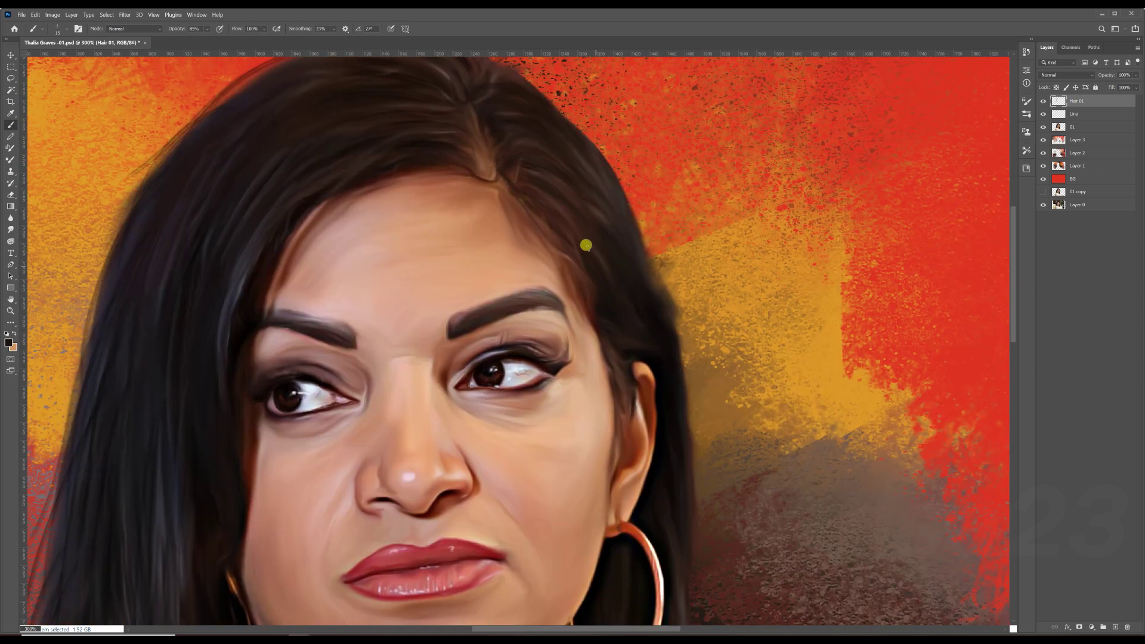
scroll(639, 274, "up", 5)
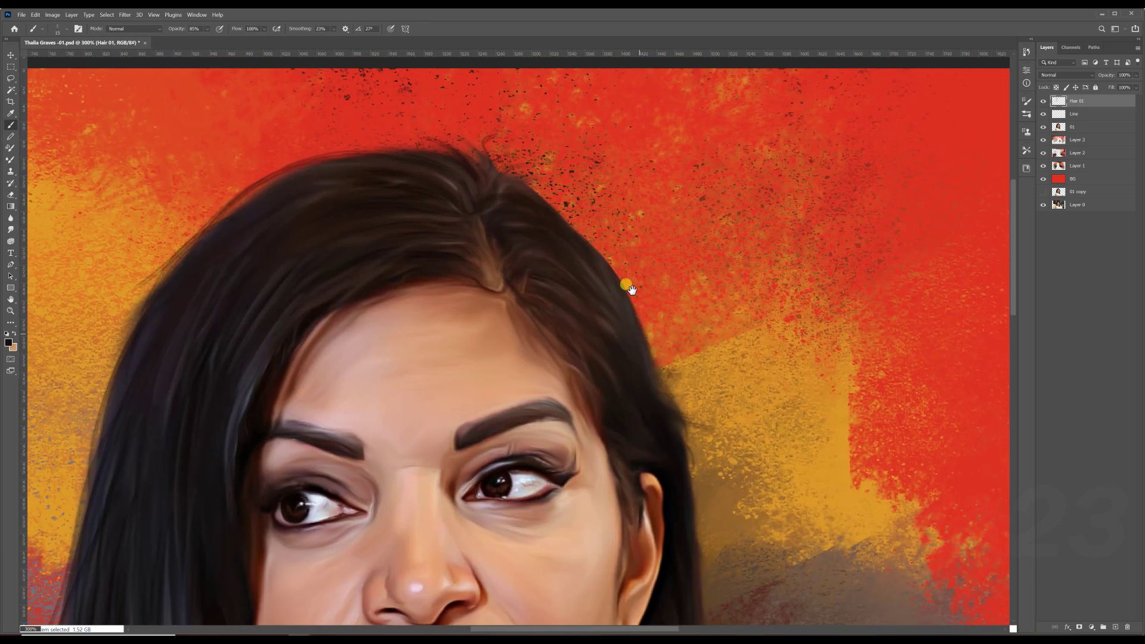
scroll(620, 352, "down", 1)
scroll(614, 340, "down", 2)
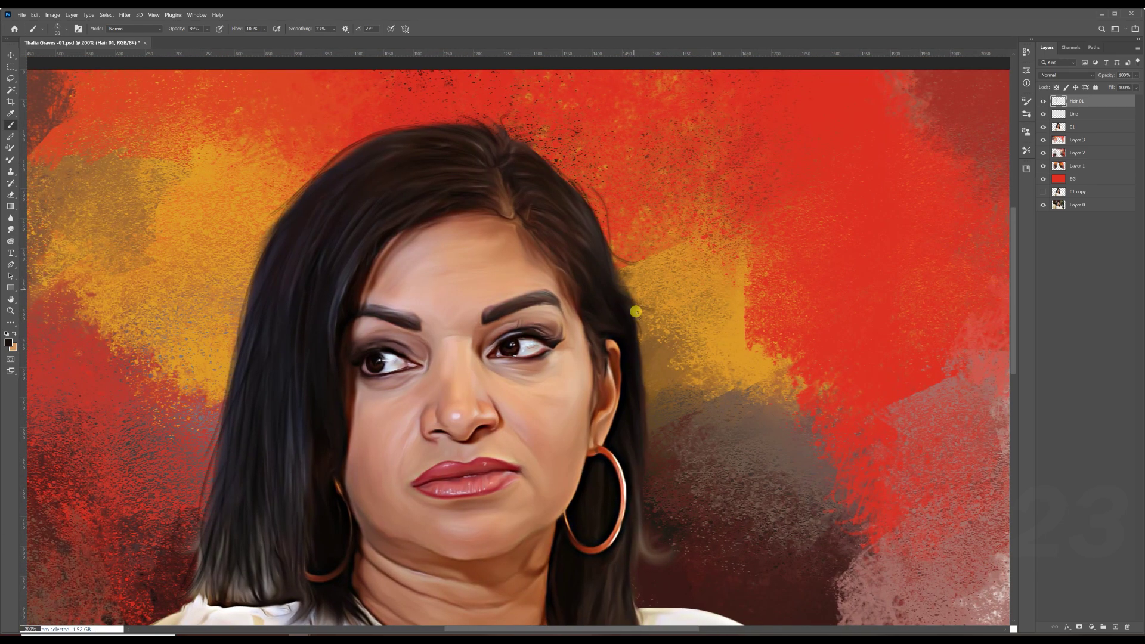
scroll(636, 358, "down", 2)
scroll(635, 412, "down", 2)
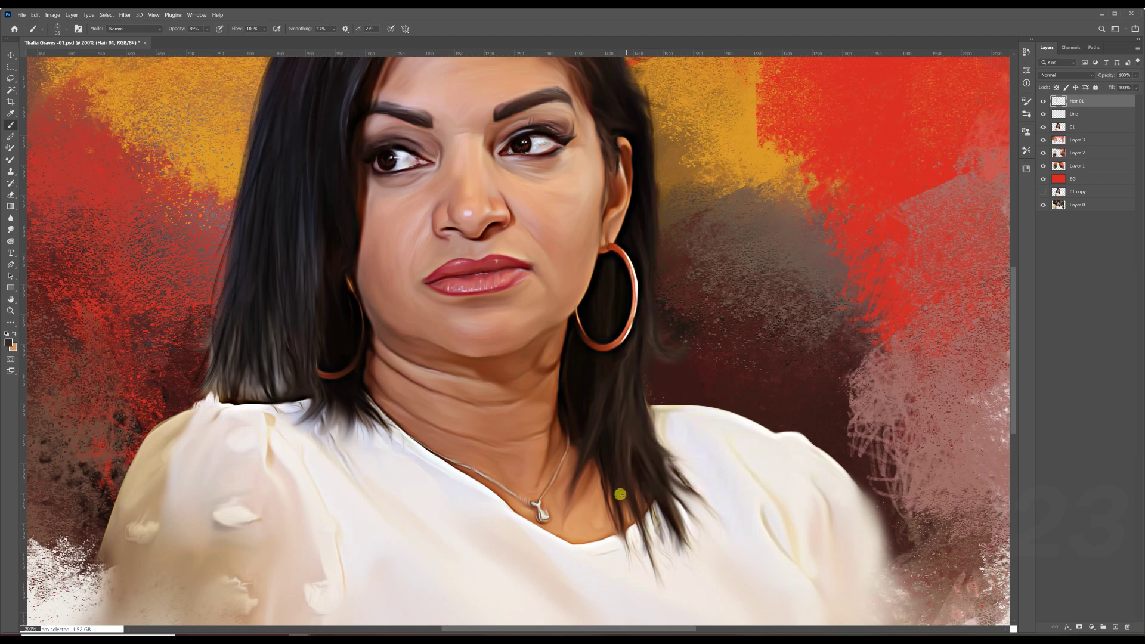
scroll(609, 459, "up", 1)
scroll(644, 424, "left", 1)
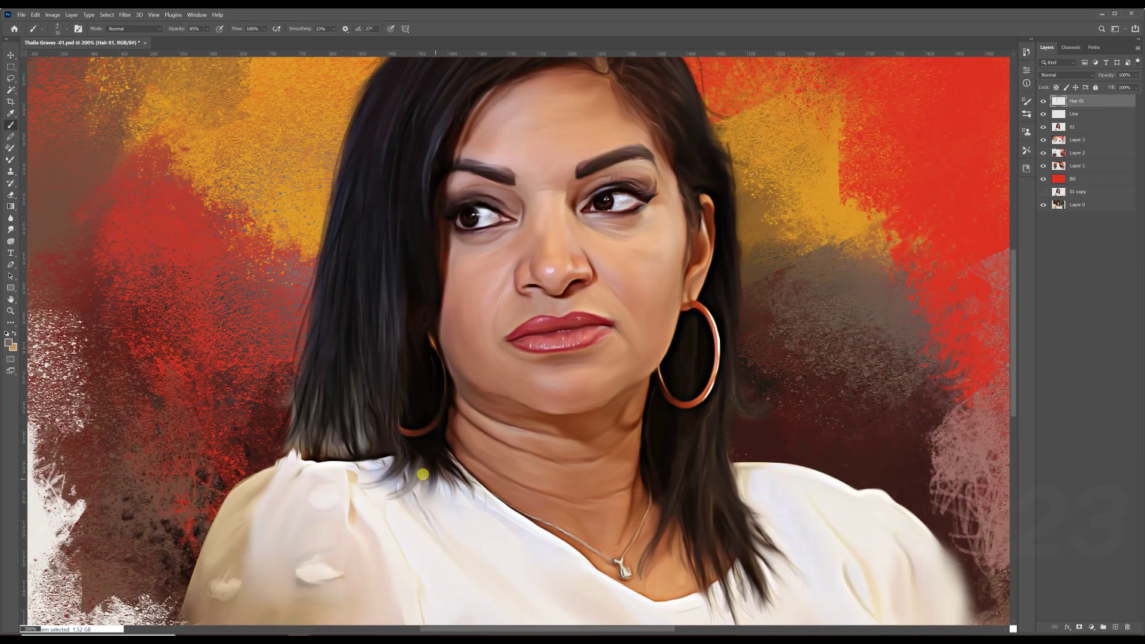
left_click_drag(476, 497, 449, 499)
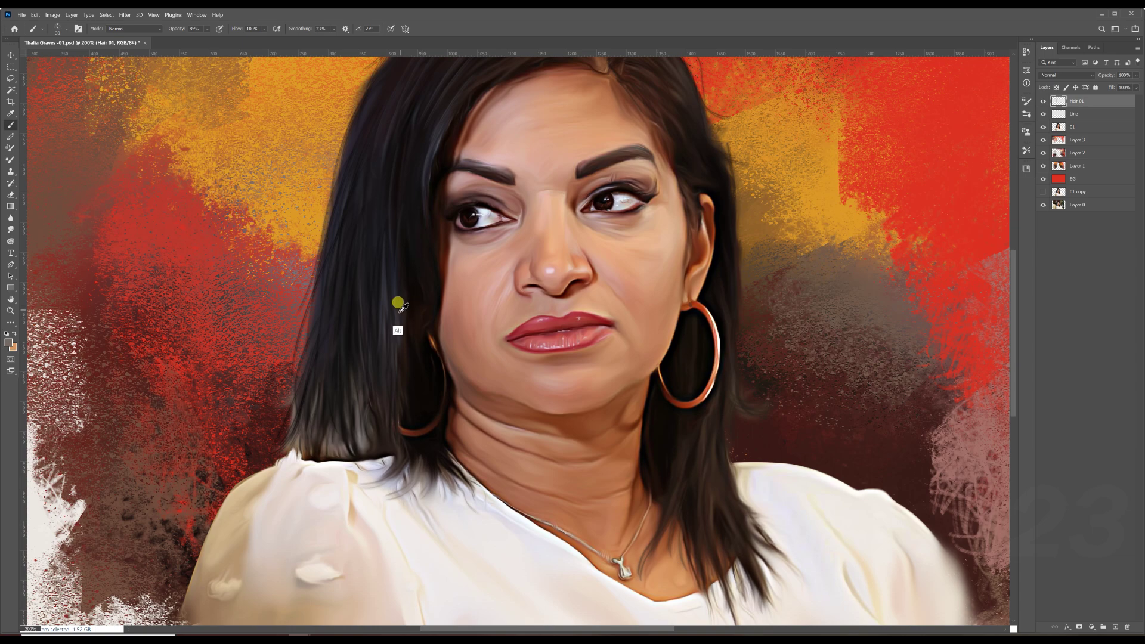
Step: Sample the dark hair colour from the head for further painting
scroll(401, 298, "up", 2)
scroll(388, 228, "up", 2)
scroll(388, 228, "right", 1)
left_click(471, 255, "alt")
scroll(466, 280, "down", 2)
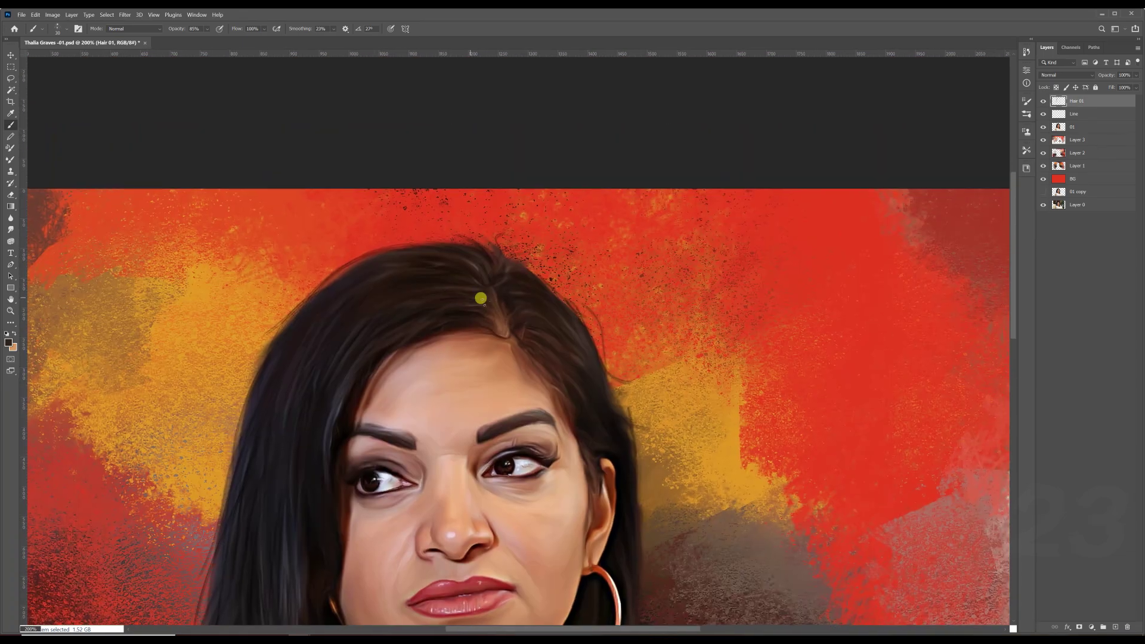
scroll(499, 243, "down", 2)
scroll(579, 408, "down", 2)
scroll(547, 389, "up", 2)
Step: Save the portrait as the -01b version, refine the eyebrow, and add a Hair 02 layer
key("ctrl+shift+s")
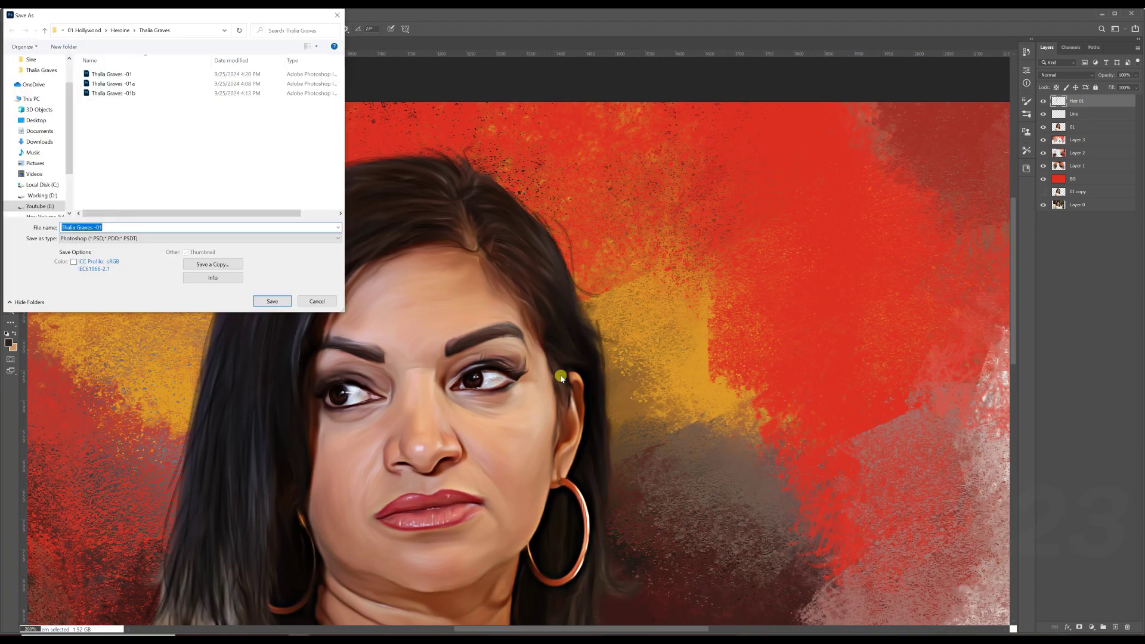
key("Return")
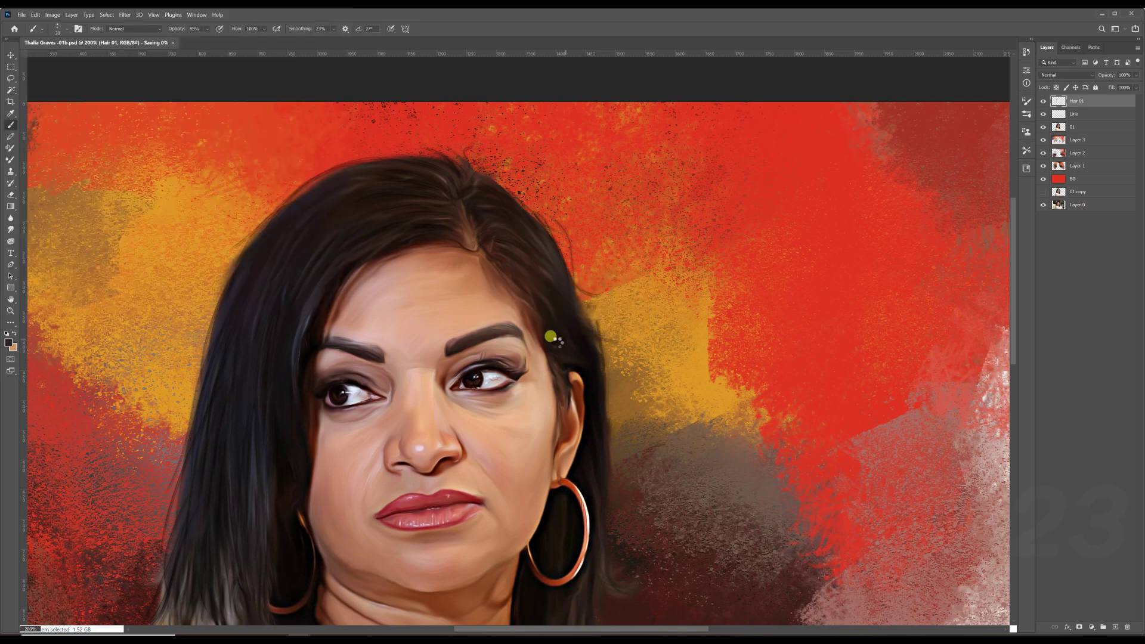
scroll(434, 252, "up", 2)
left_click_drag(456, 327, 447, 322)
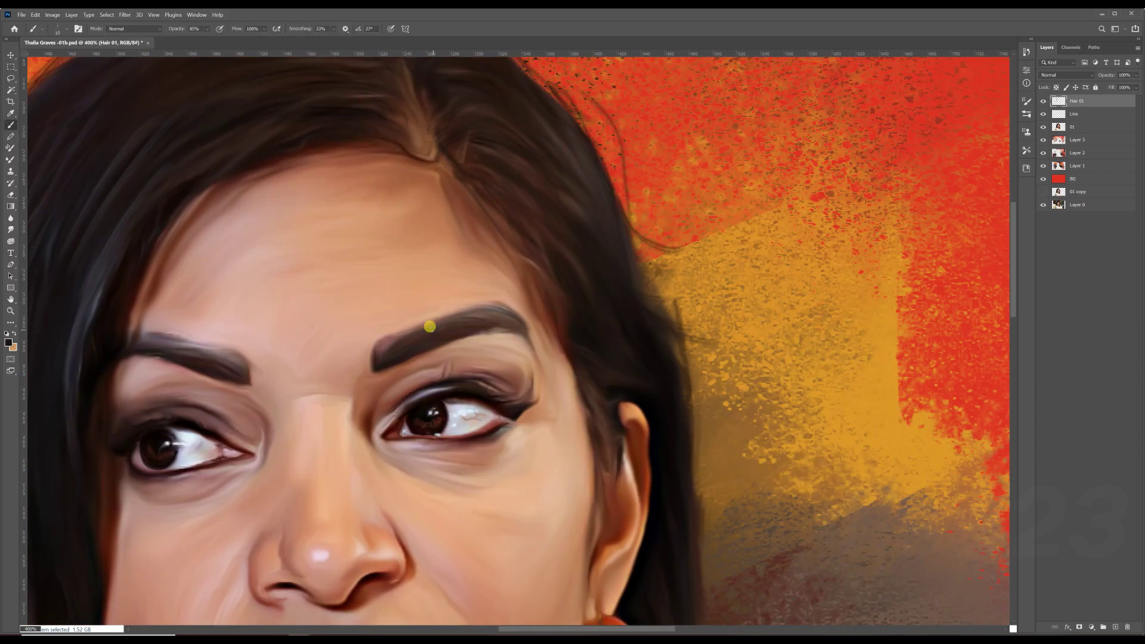
key("ctrl+1")
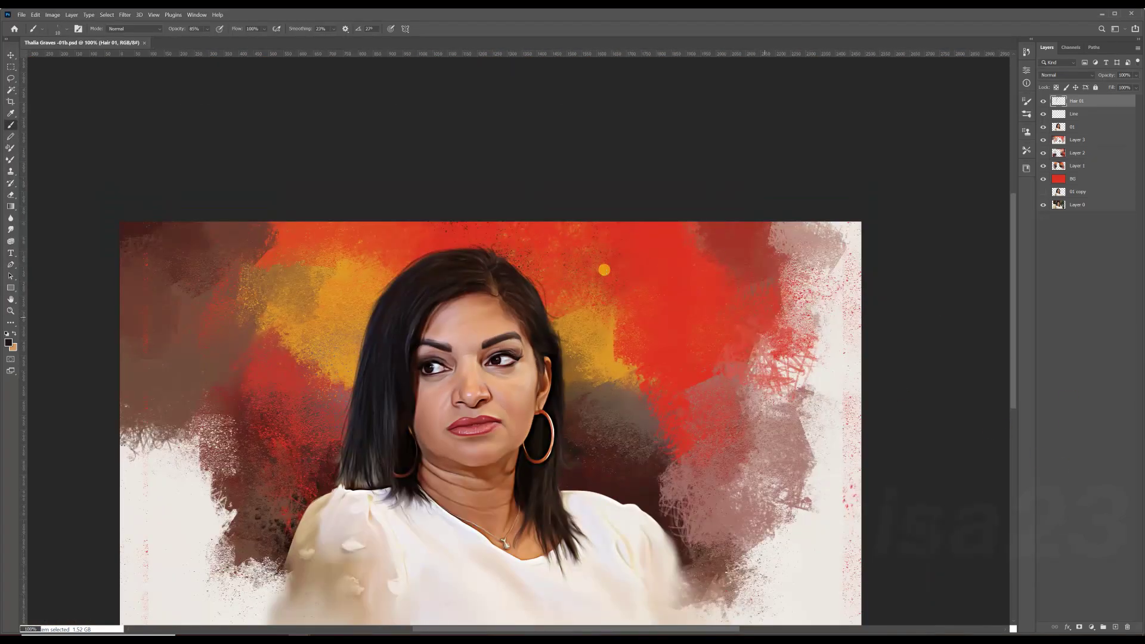
left_click(1116, 627)
double_click(1083, 101)
Step: Name the layer Hair 02 and choose the Hard Round brush preset
type("02")
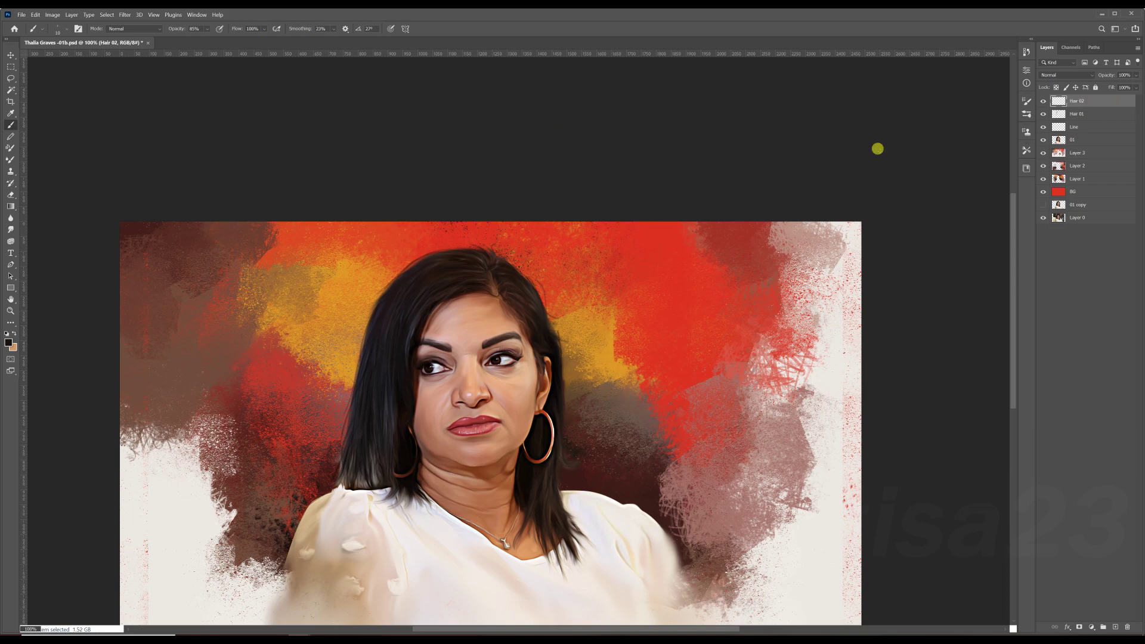
key("Return")
scroll(576, 256, "down", 2)
key("ctrl+plus")
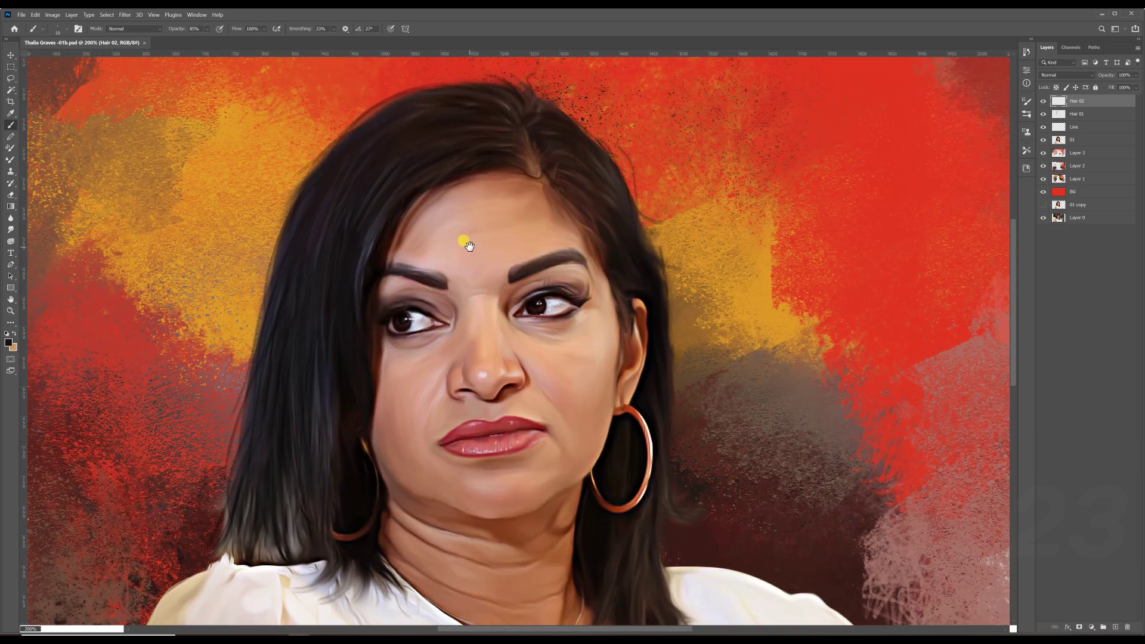
left_click(1027, 114)
scroll(931, 239, "down", 1)
left_click(967, 179)
left_click(999, 97)
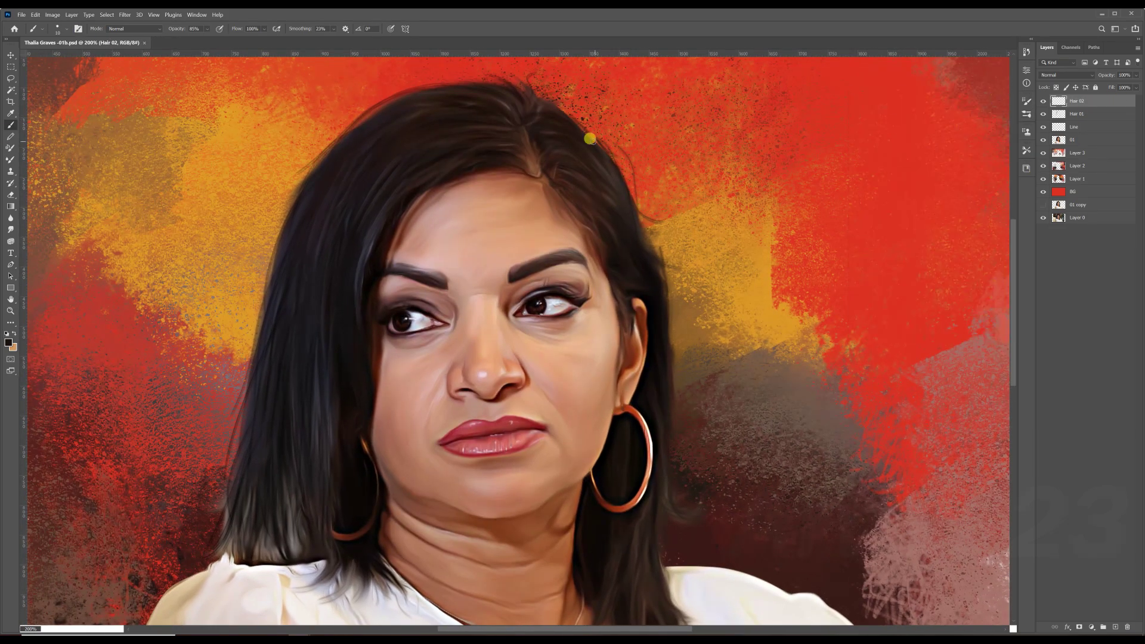
Step: Zoom to 300% on the hair and sample a hair colour for the strands
key("ctrl+plus")
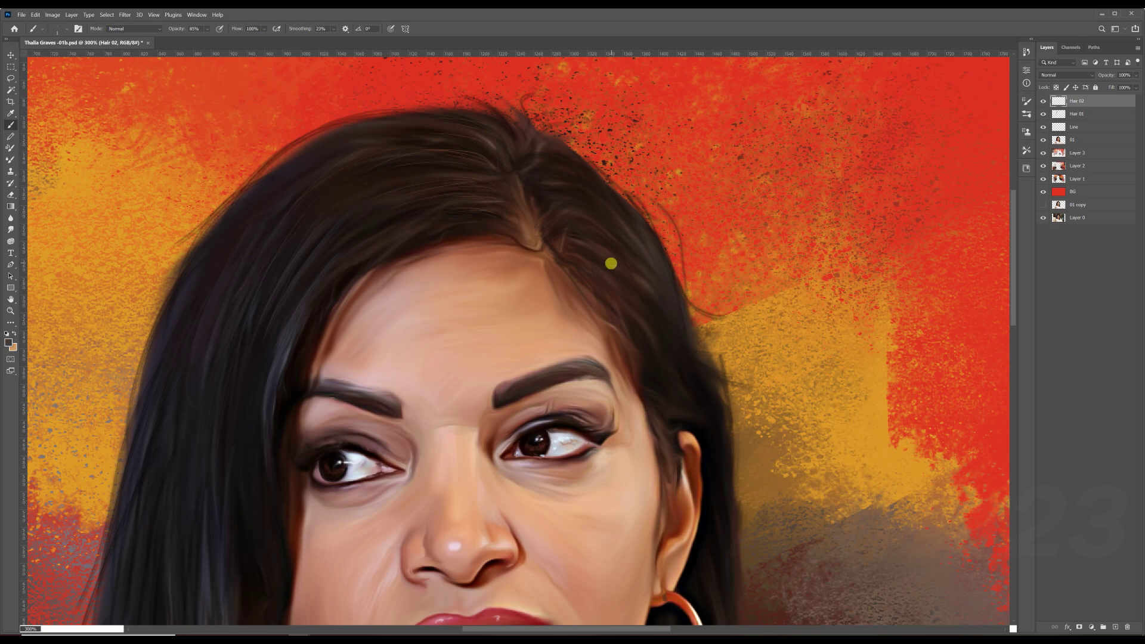
scroll(566, 173, "down", 3)
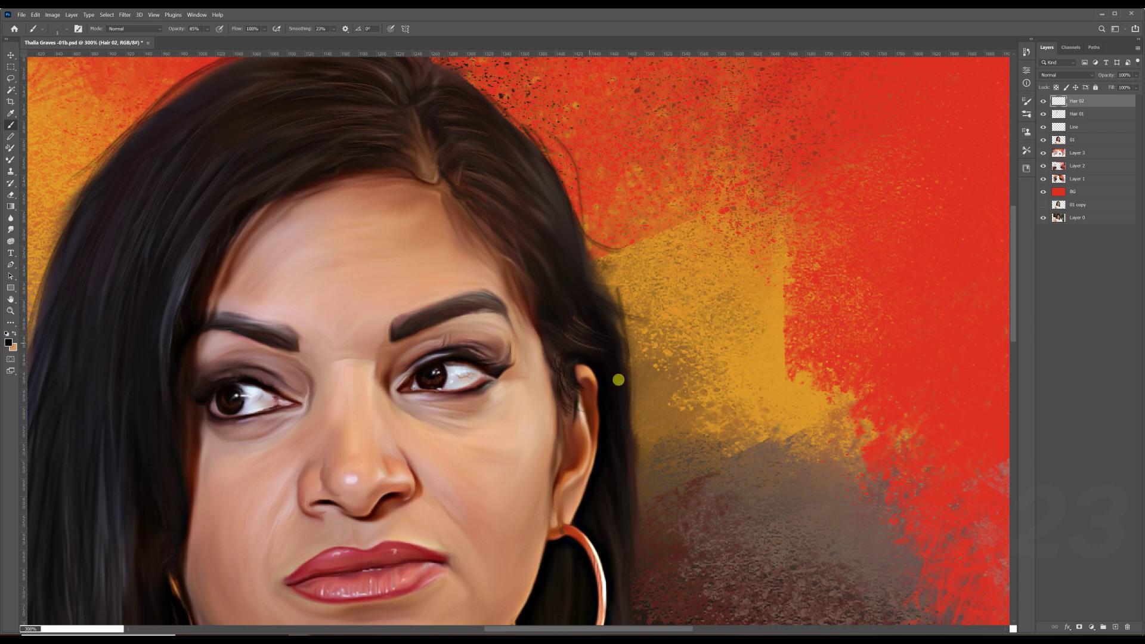
scroll(457, 230, "up", 3)
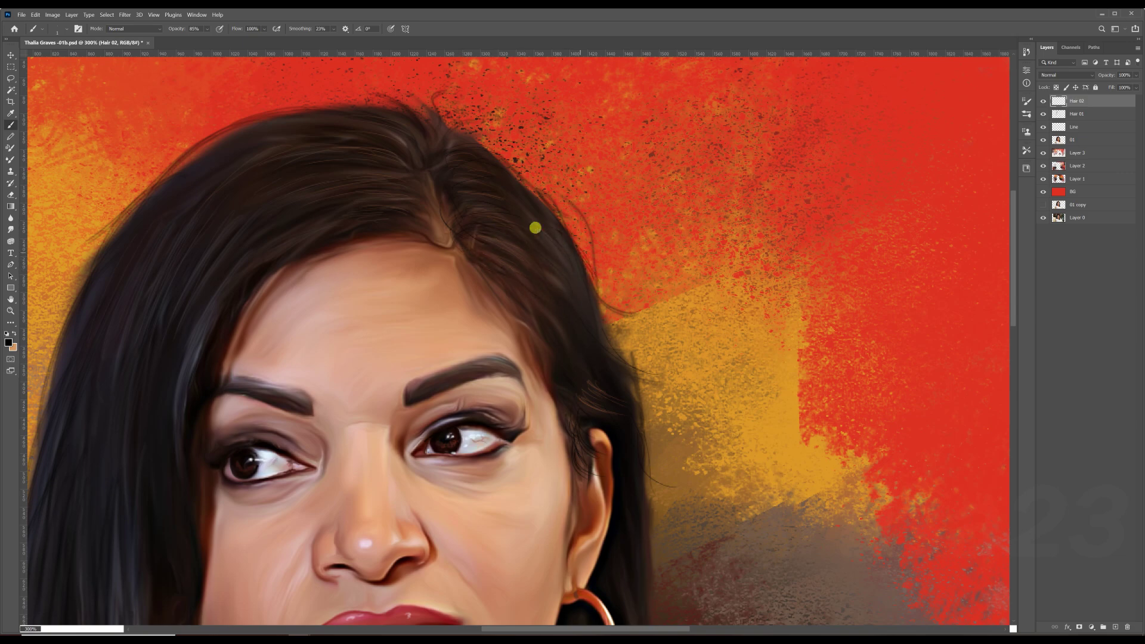
scroll(590, 291, "up", 2)
scroll(507, 248, "left", 3)
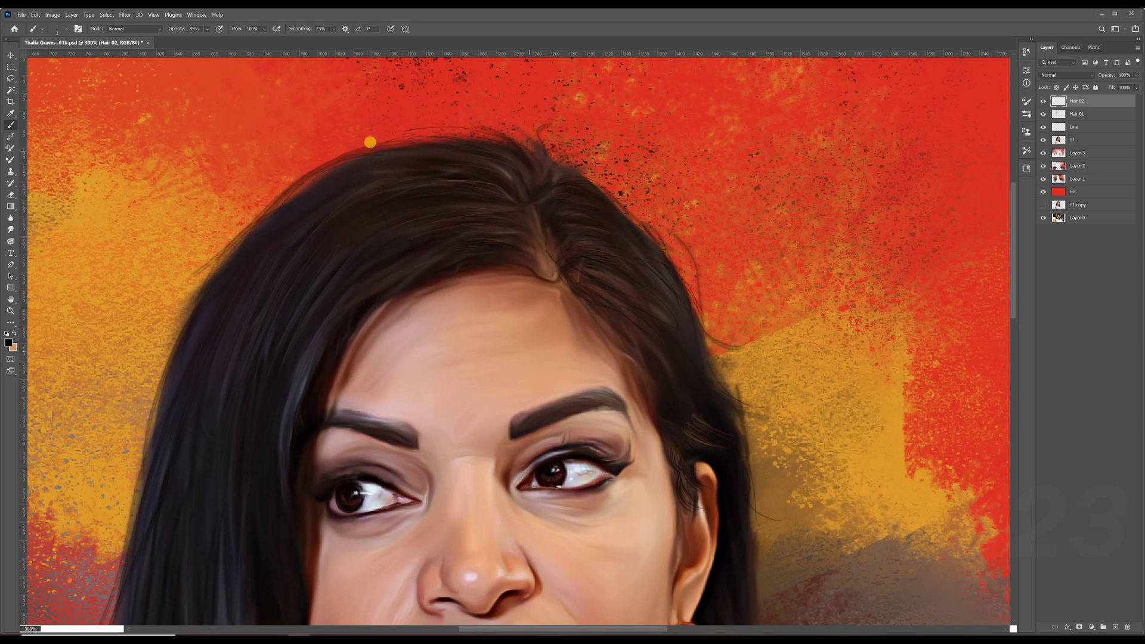
scroll(357, 238, "down", 10)
scroll(299, 268, "left", 4)
left_click(377, 310, "alt")
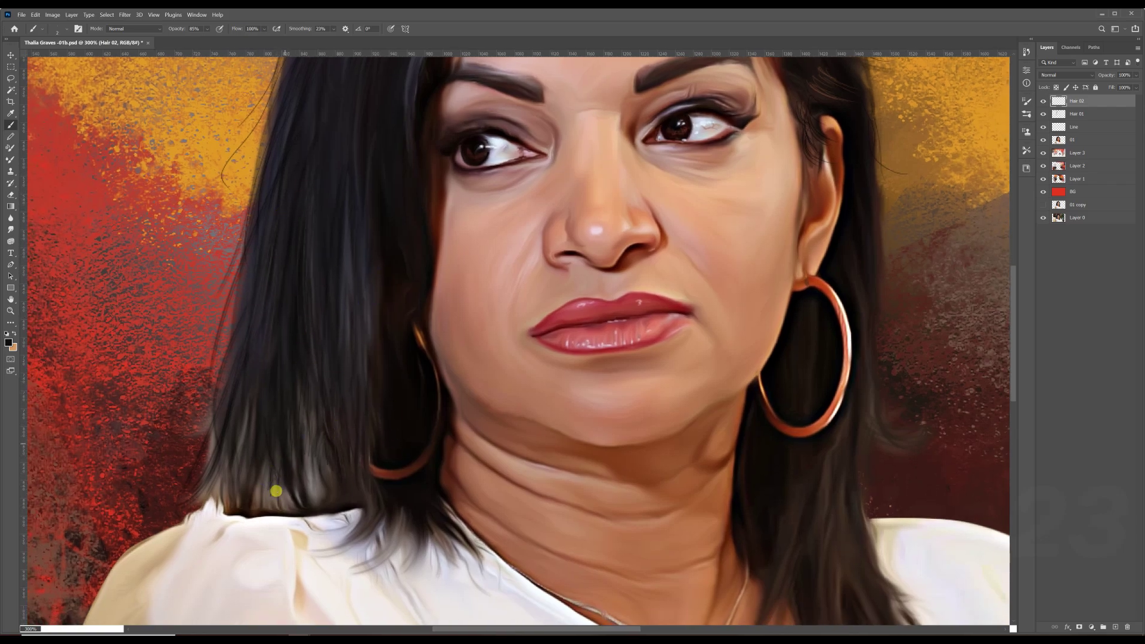
Step: Paint fine dark strands across the hair and save the progress
scroll(307, 444, "up", 4)
scroll(356, 352, "up", 3)
scroll(348, 245, "right", 2)
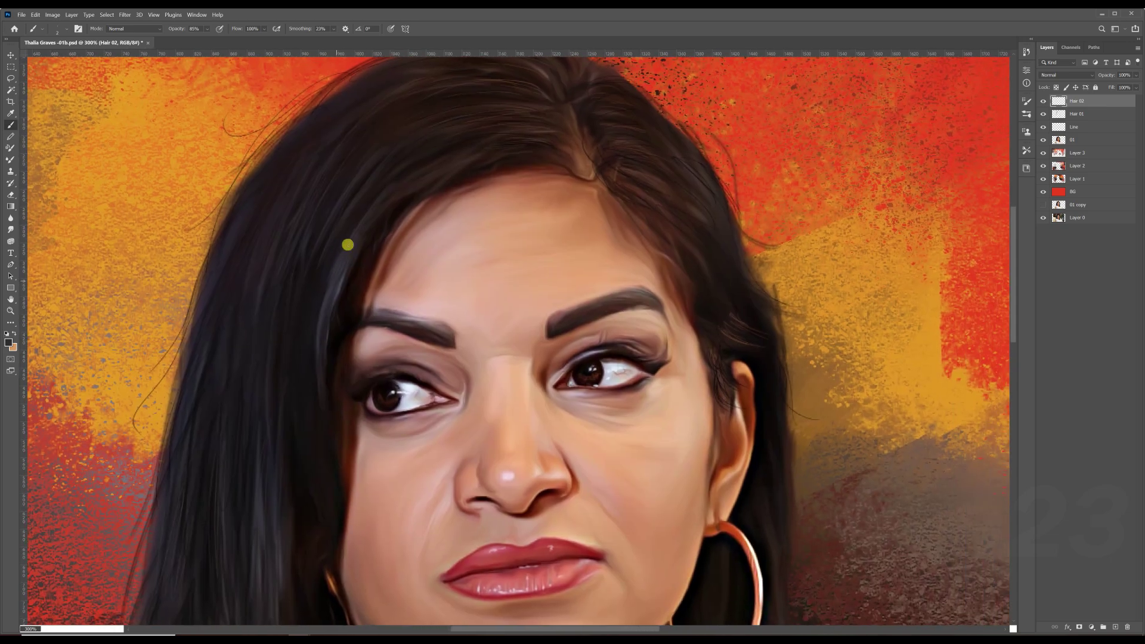
scroll(271, 378, "up", 3)
scroll(271, 379, "right", 2)
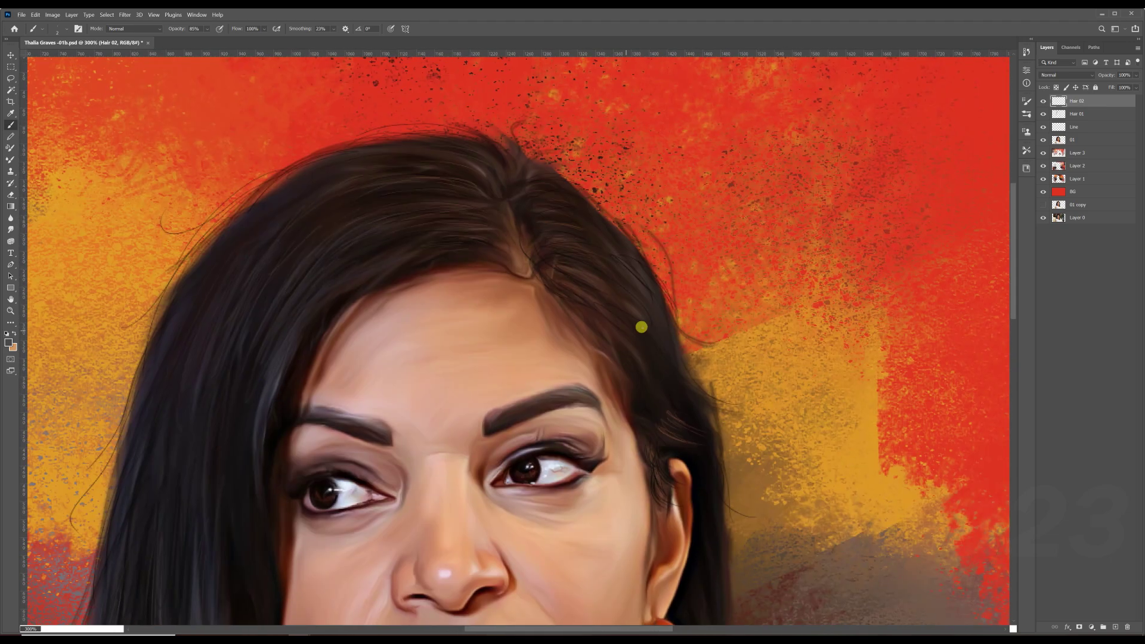
scroll(641, 327, "down", 3)
scroll(642, 327, "right", 1)
scroll(673, 417, "down", 3)
scroll(652, 453, "down", 4)
scroll(652, 453, "right", 2)
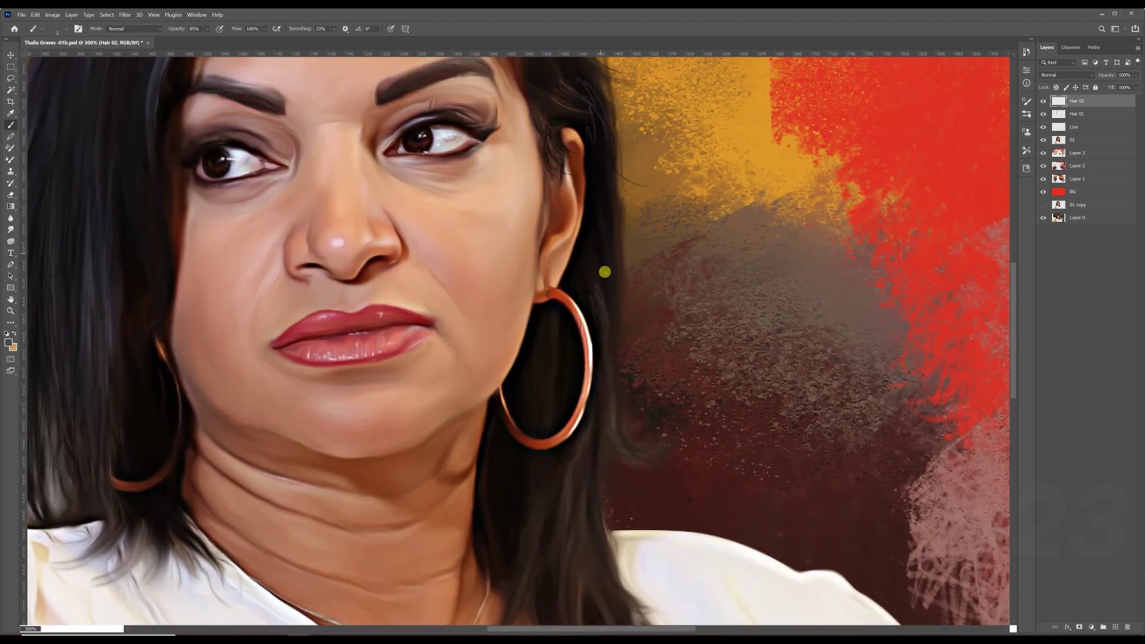
scroll(574, 473, "down", 4)
scroll(540, 394, "right", 1)
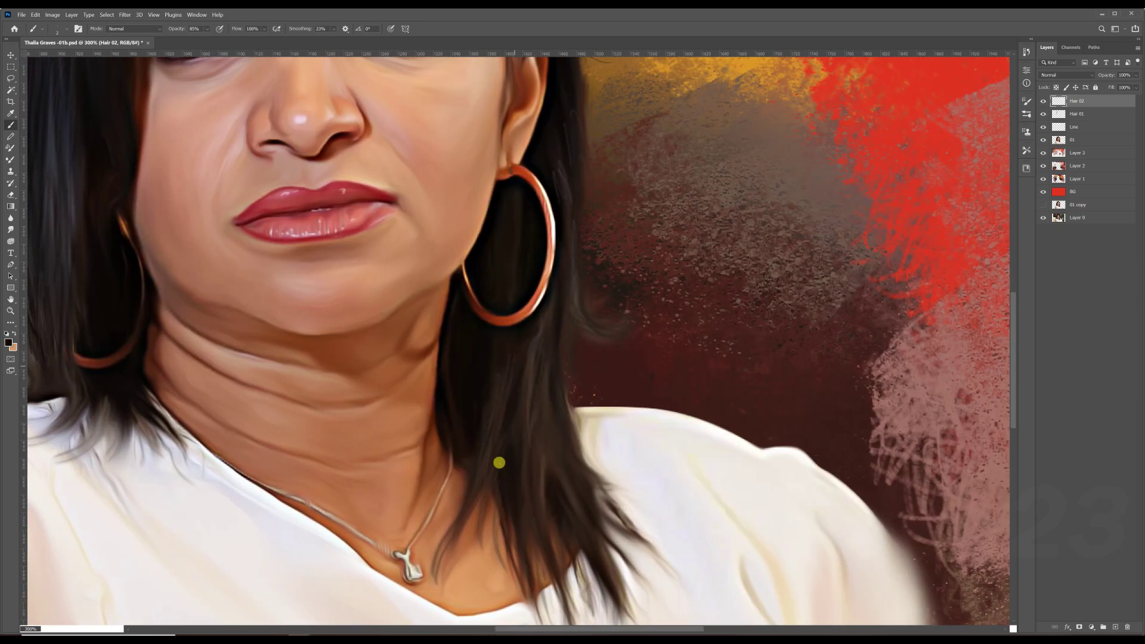
scroll(504, 361, "down", 3)
scroll(504, 360, "right", 2)
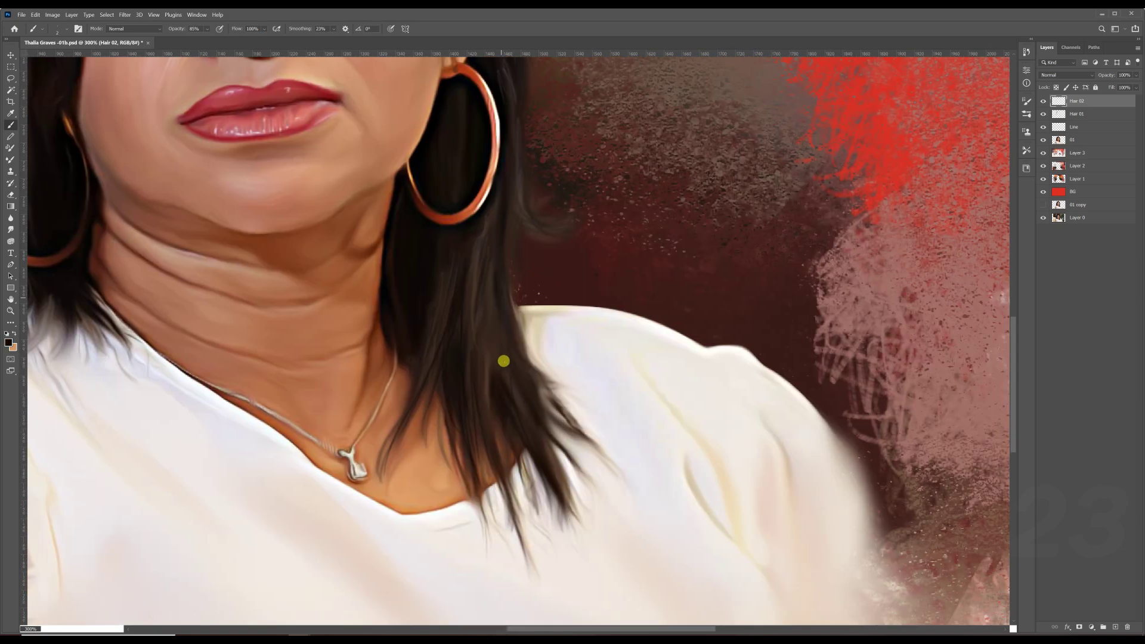
scroll(519, 382, "up", 3)
key("ctrl+minus")
scroll(537, 268, "up", 5)
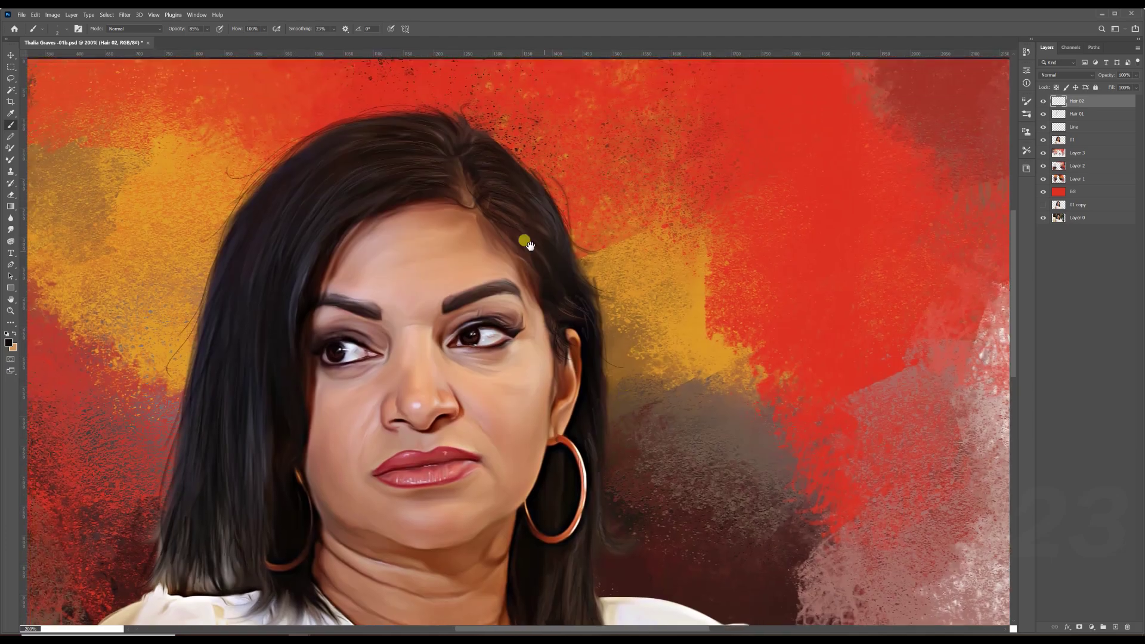
scroll(596, 287, "up", 2)
key("ctrl+s")
Step: Sample the dark eyebrow brown for lash strokes, then view the whole painting at 100%
scroll(621, 302, "down", 3)
scroll(621, 320, "up", 3)
scroll(583, 273, "down", 3)
scroll(547, 128, "up", 3)
scroll(555, 144, "up", 2)
scroll(555, 143, "right", 2)
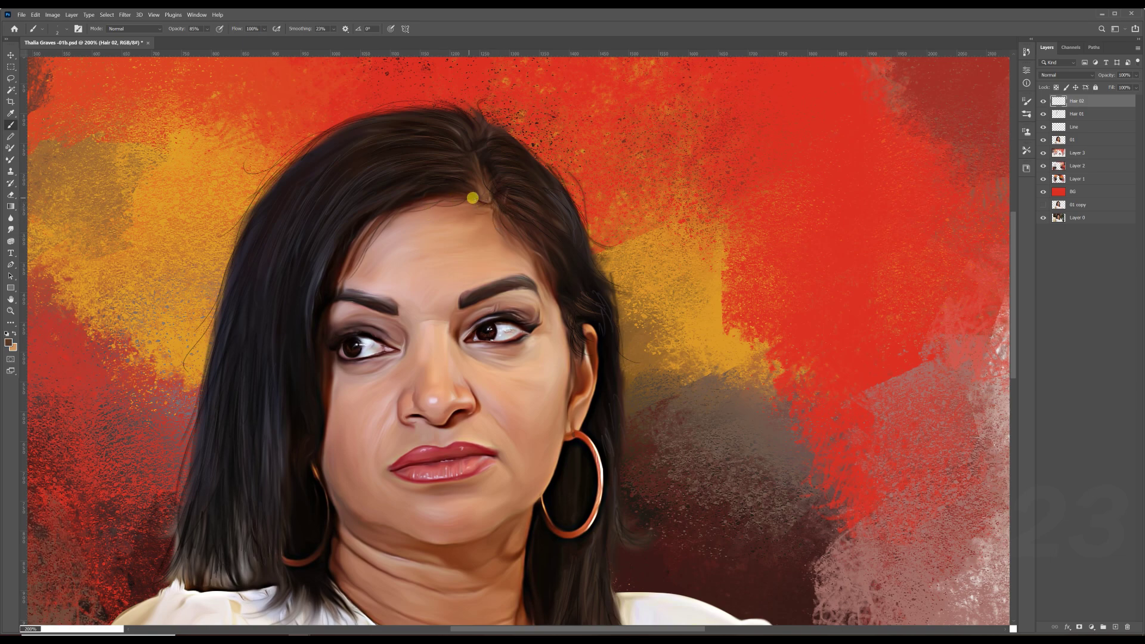
scroll(528, 305, "up", 2)
scroll(519, 299, "up", 2)
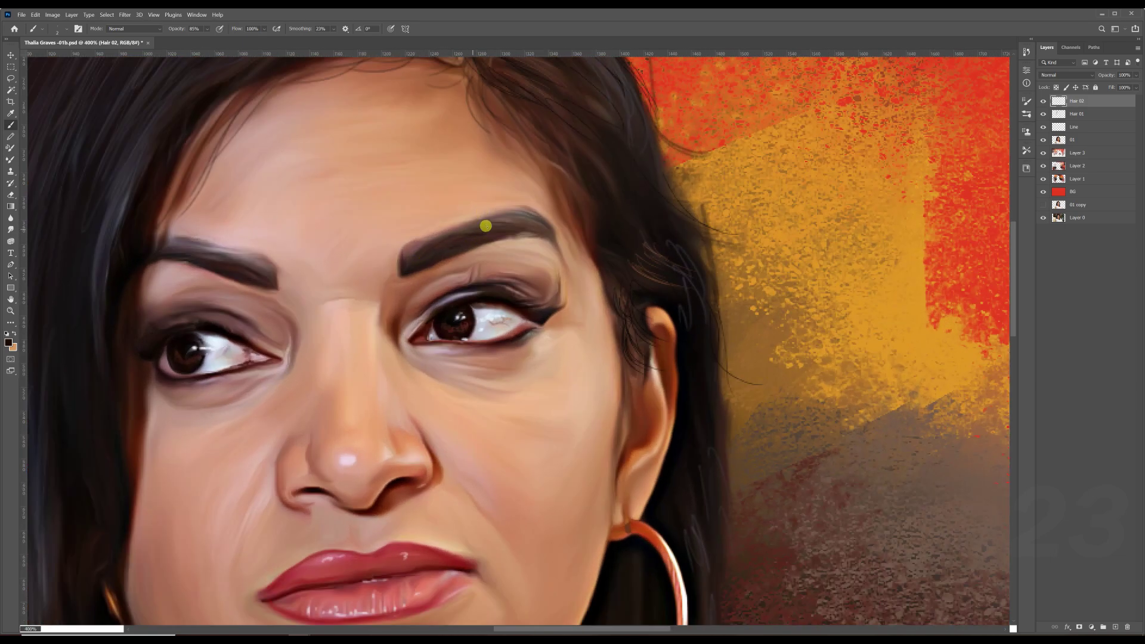
scroll(295, 271, "left", 3)
scroll(295, 272, "up", 1)
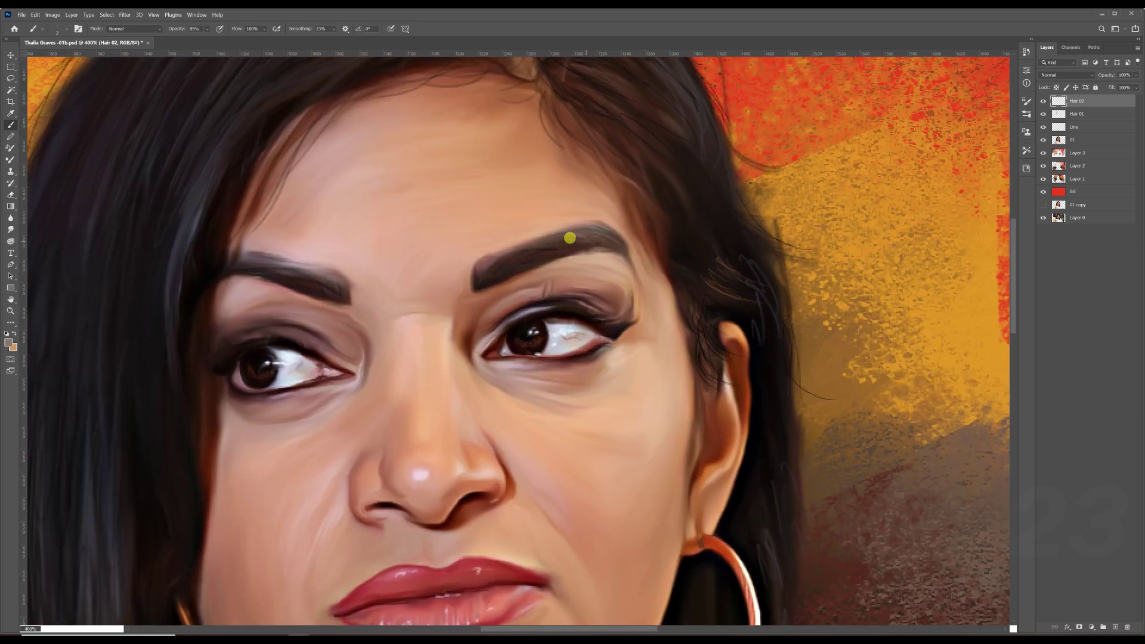
left_click(281, 270, "alt")
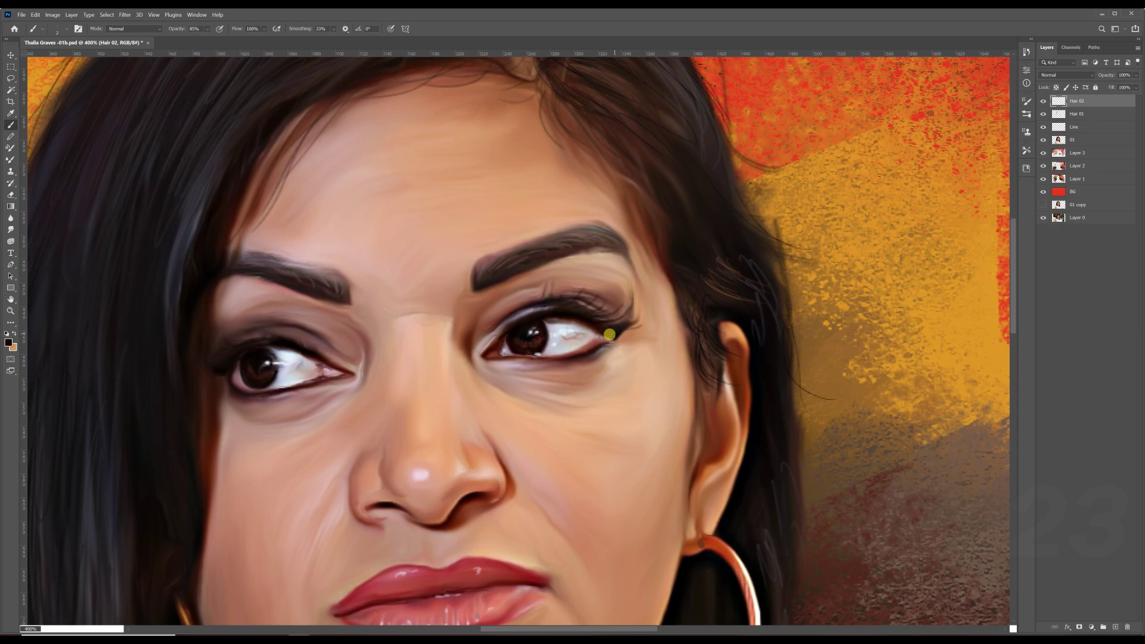
left_click_drag(313, 319, 429, 322)
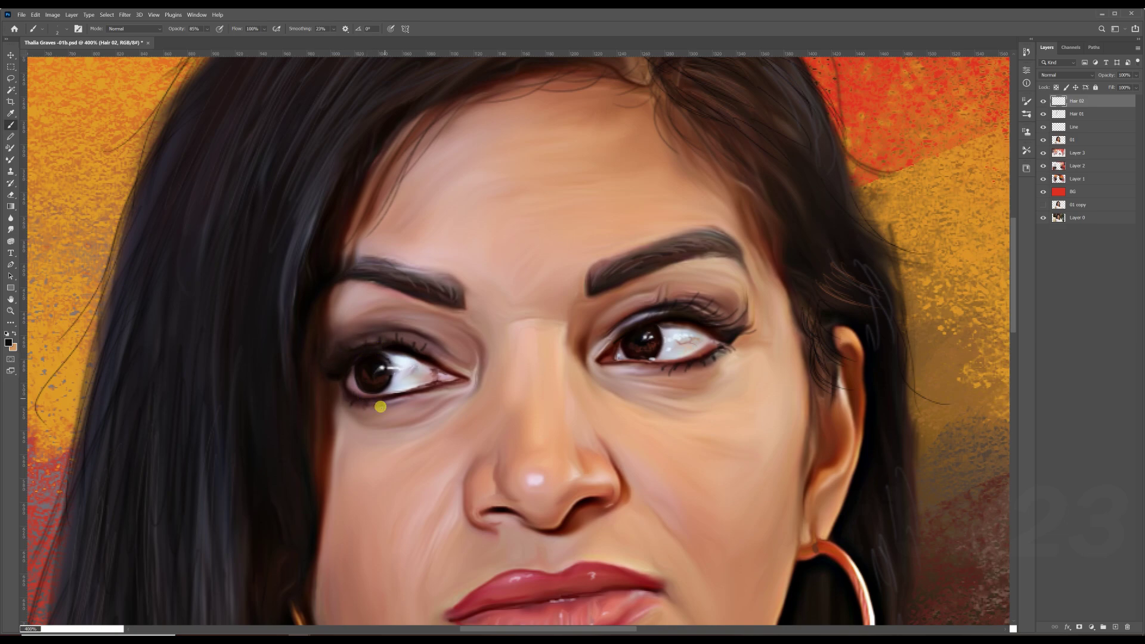
key("ctrl+0")
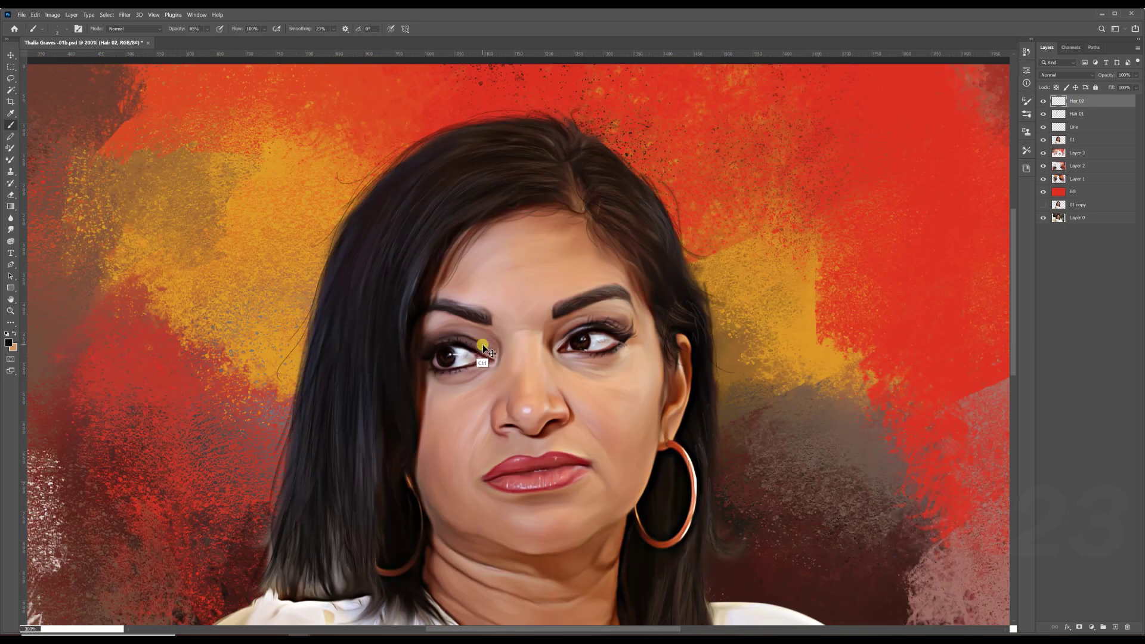
key("ctrl+1")
key("ctrl+shift+s")
Step: Save the file over the existing -01a version
left_click(272, 302)
key("Return")
key("ctrl+shift+s")
double_click(132, 84)
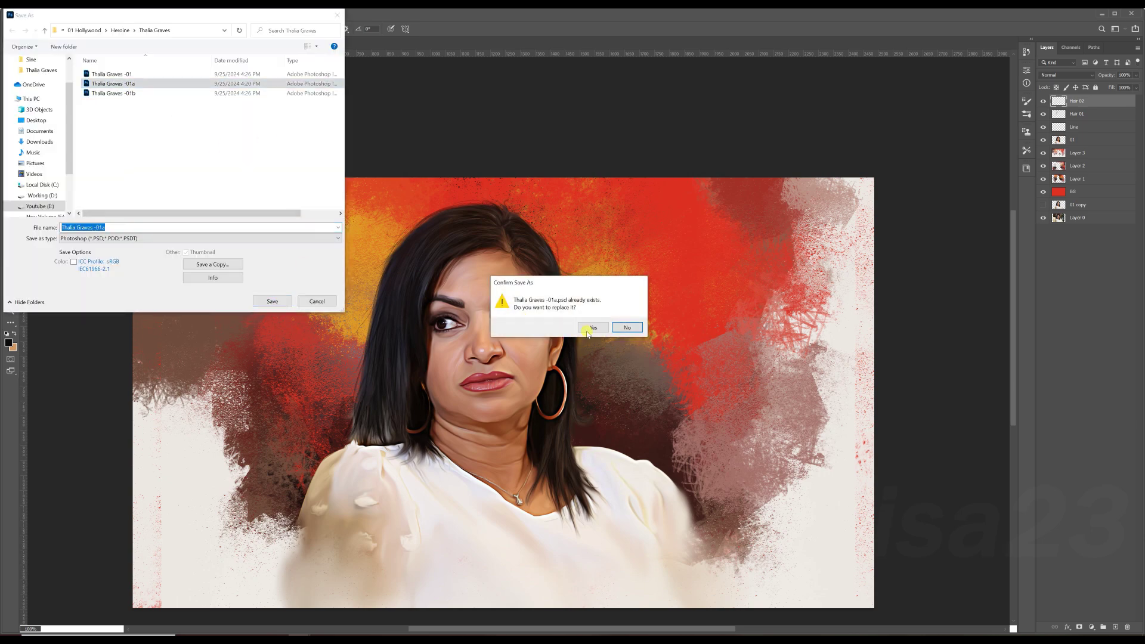
left_click(589, 328)
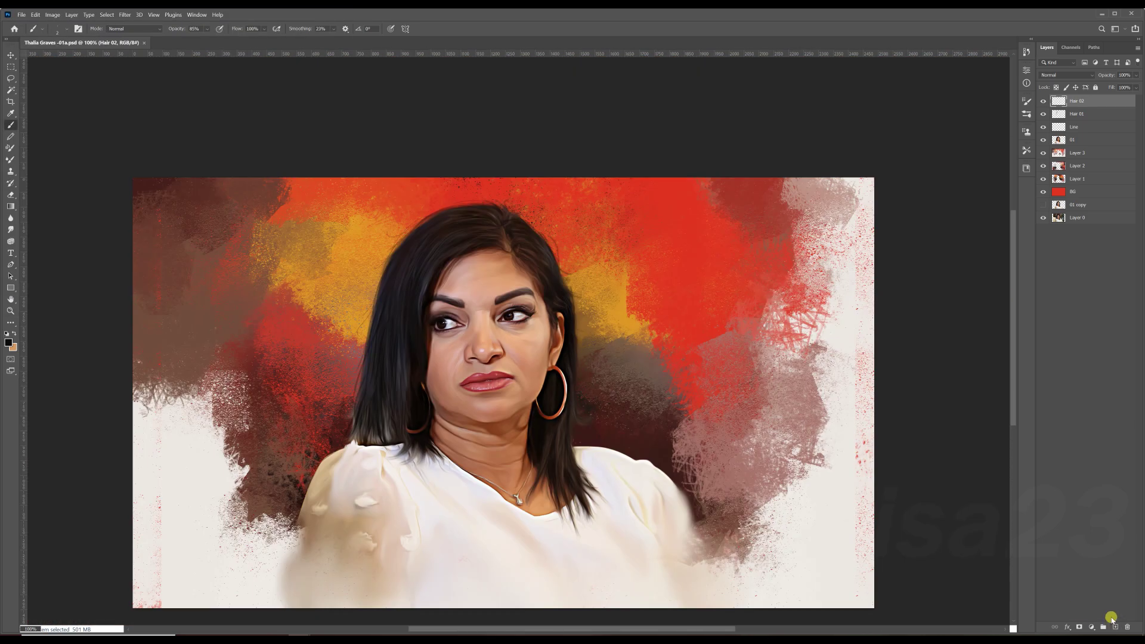
Step: Add a new layer named Har 03 and set a new painting colour
left_click(1113, 621)
double_click(1084, 101)
type("Ha")
key("Return")
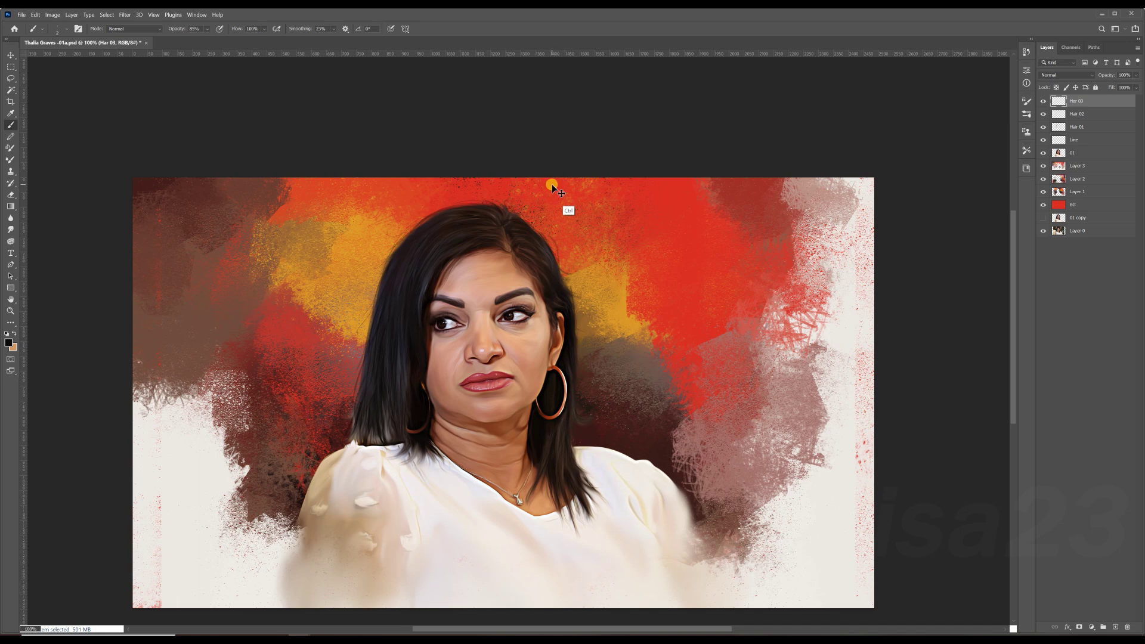
key("ctrl+plus")
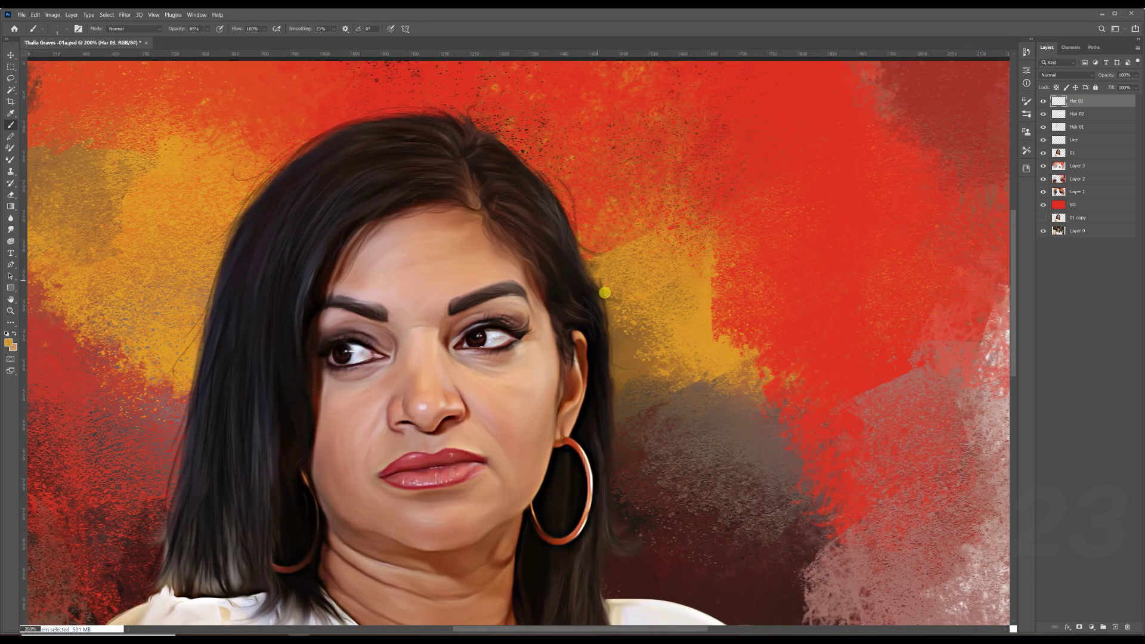
left_click(11, 344)
left_click(918, 355)
Step: Sample black from the hair and paint a thin dark strand down it
left_click_drag(316, 161, 302, 215)
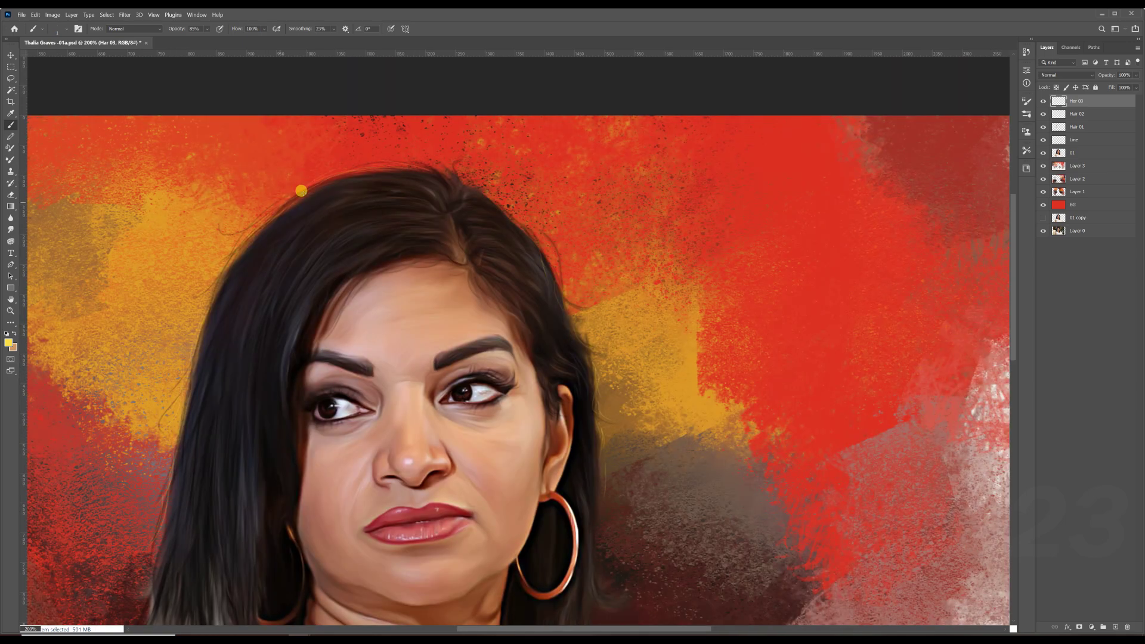
left_click_drag(189, 361, 219, 261)
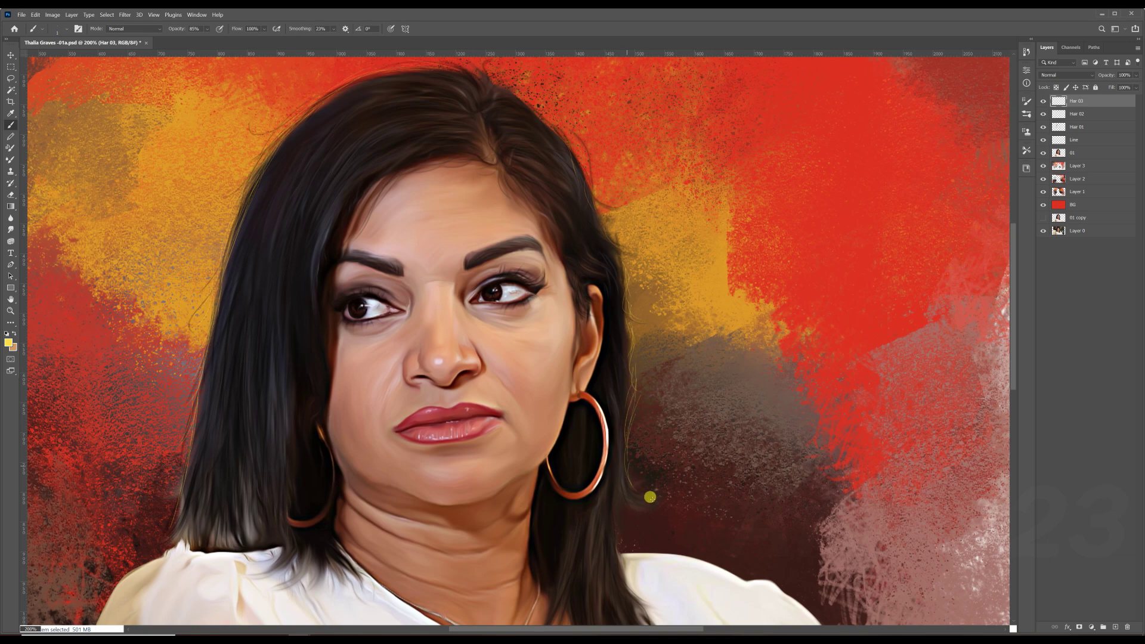
left_click_drag(601, 274, 617, 358)
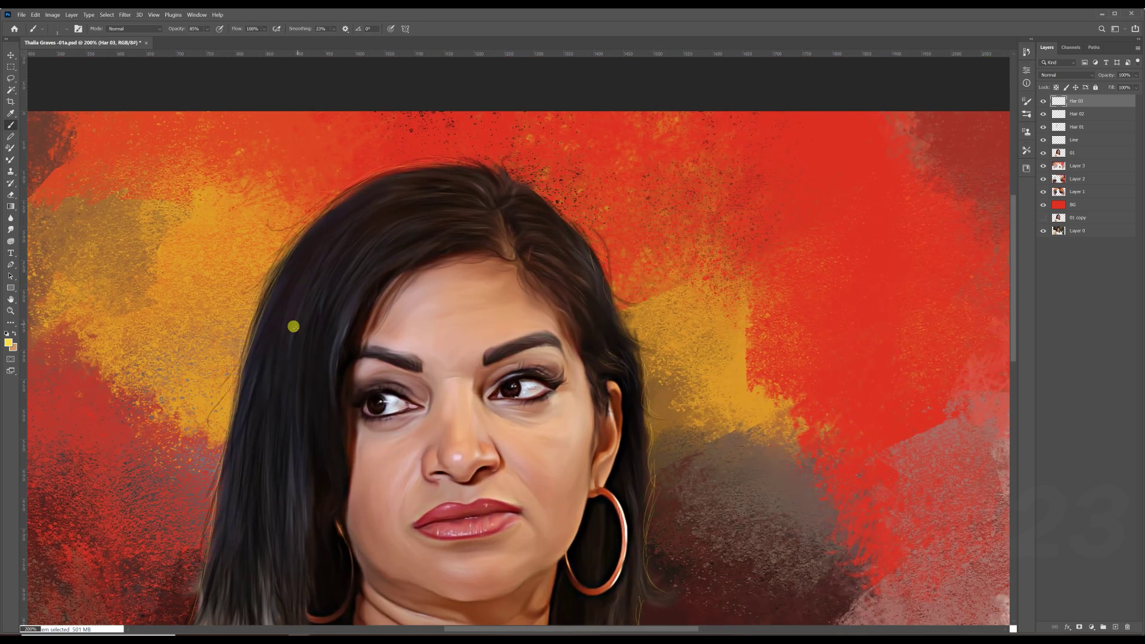
key("x")
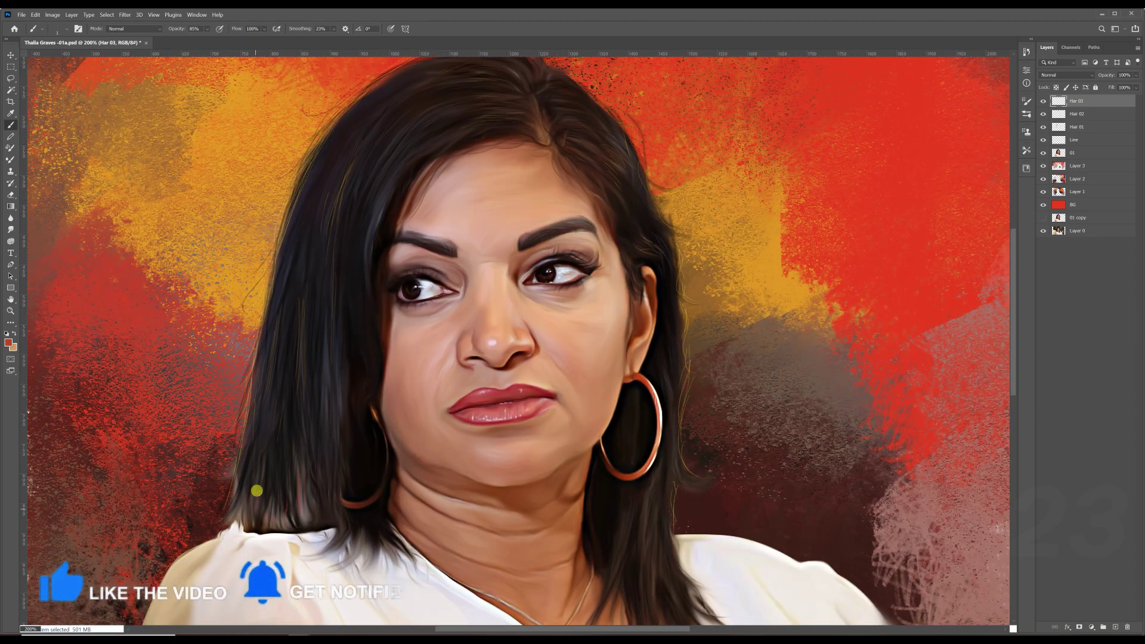
left_click(349, 471, "alt")
left_click_drag(300, 477, 299, 516)
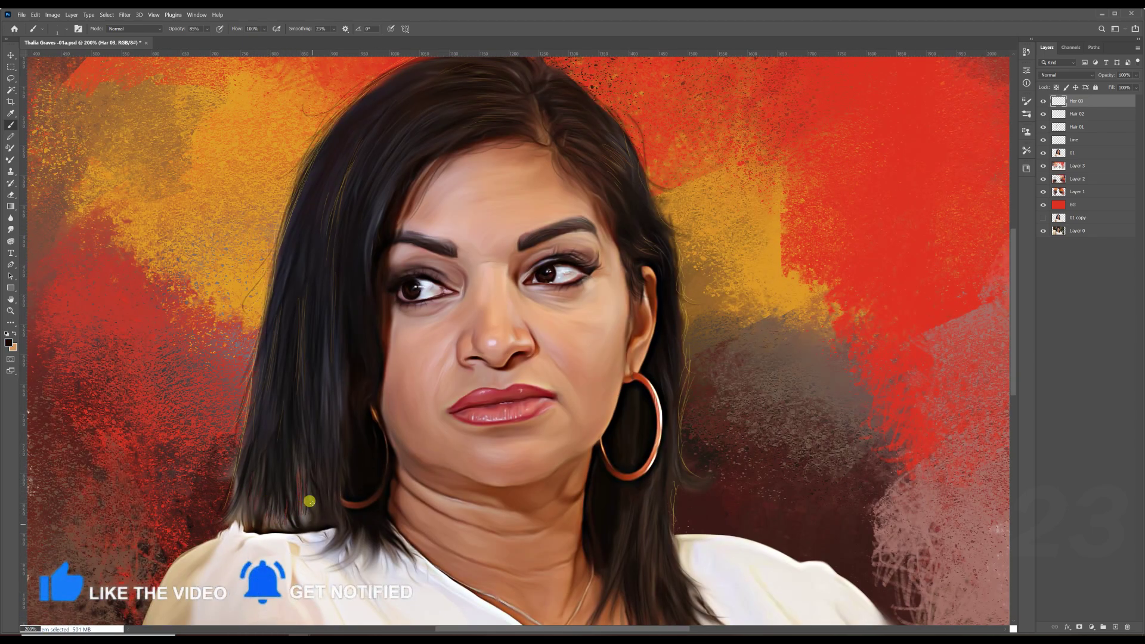
Step: Sample yellow-orange from the background and paint a golden strand near the earring
left_click(758, 269, "alt")
scroll(692, 298, "up", 2)
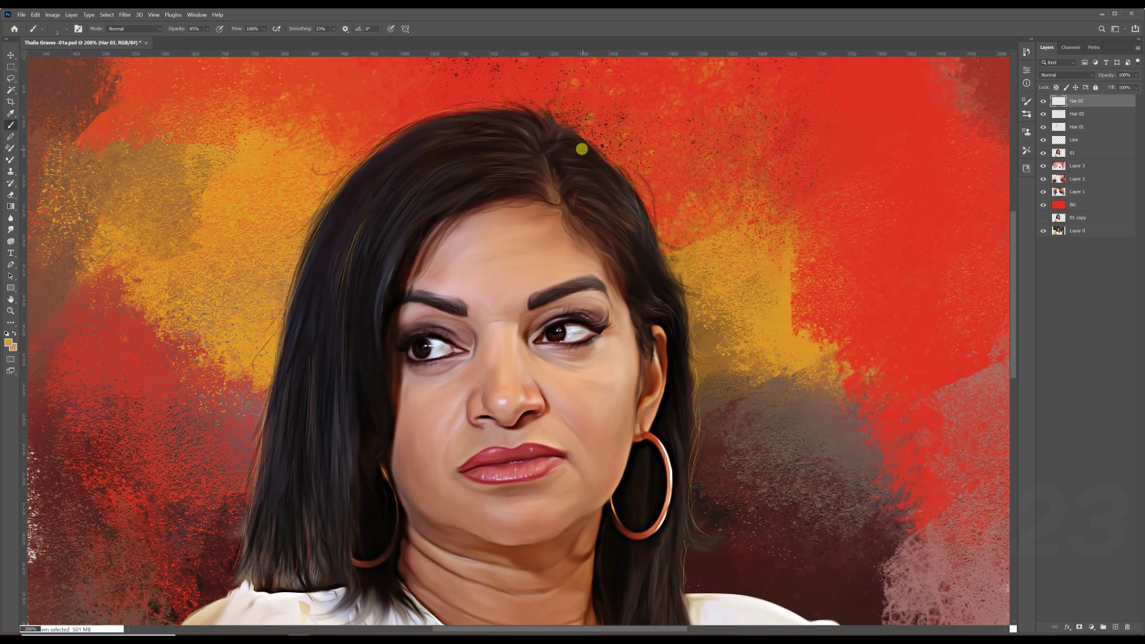
scroll(276, 310, "down", 3)
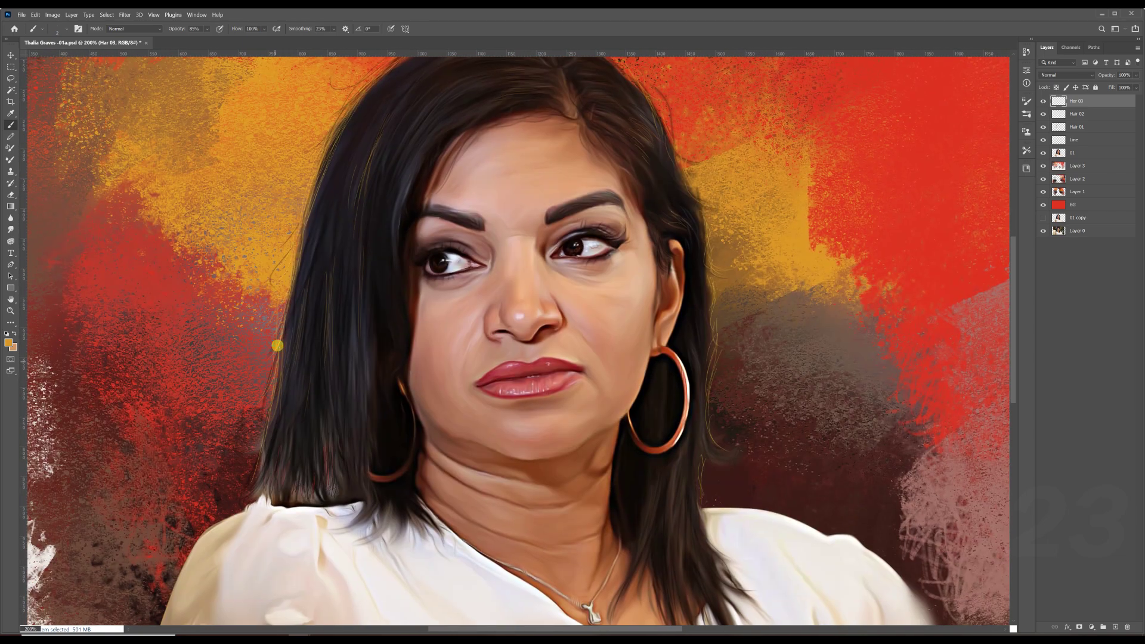
left_click_drag(706, 424, 739, 441)
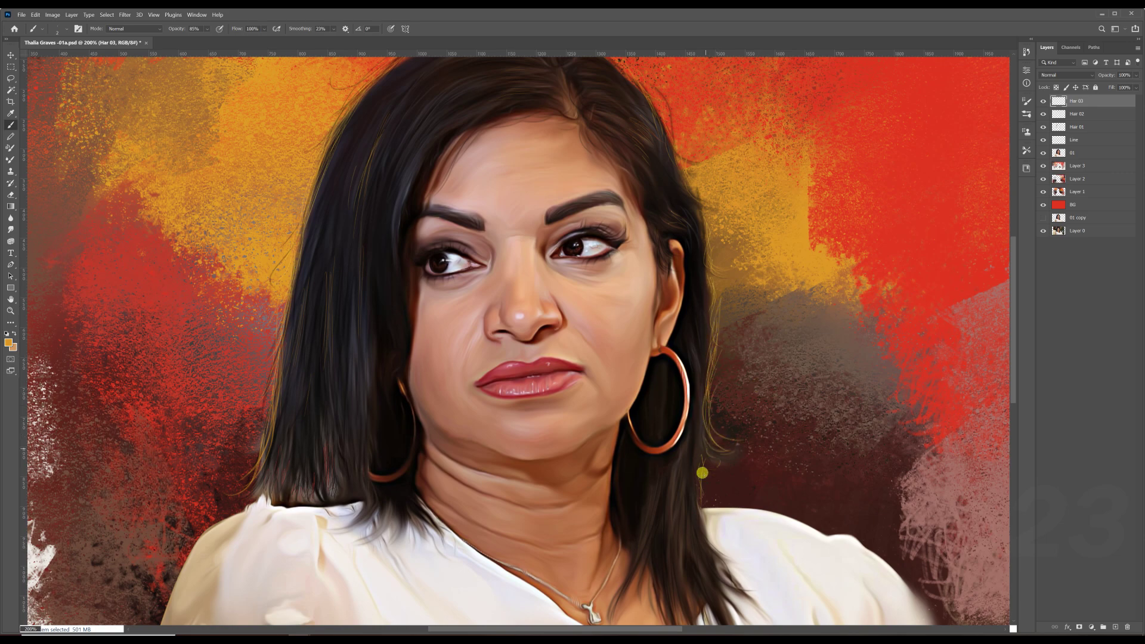
scroll(714, 532, "down", 3)
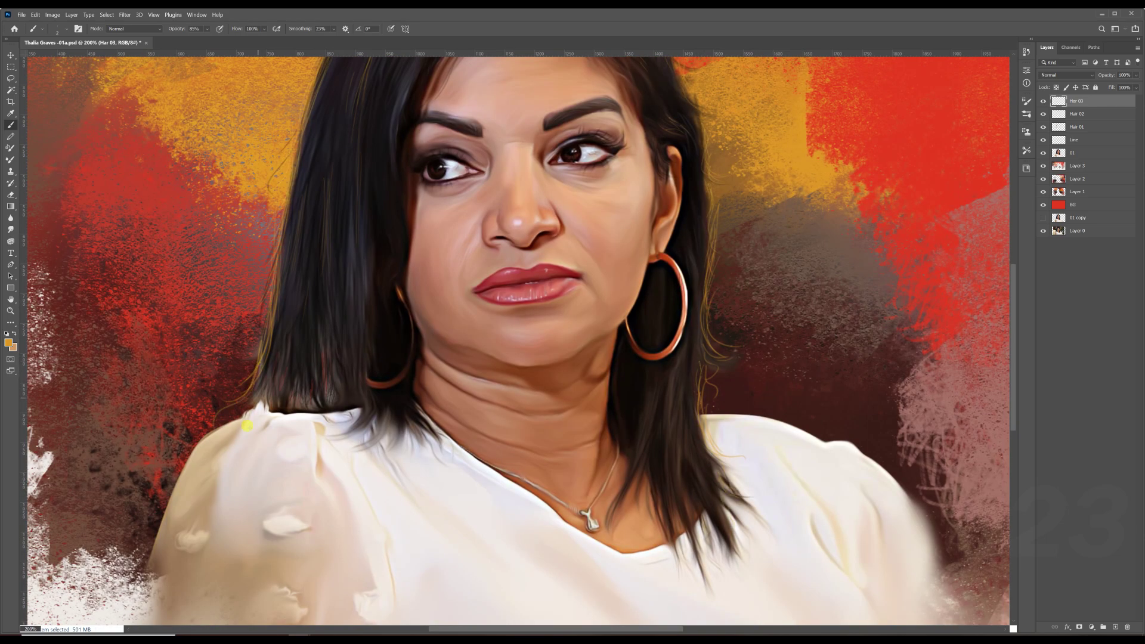
scroll(322, 218, "up", 3)
scroll(660, 345, "up", 3)
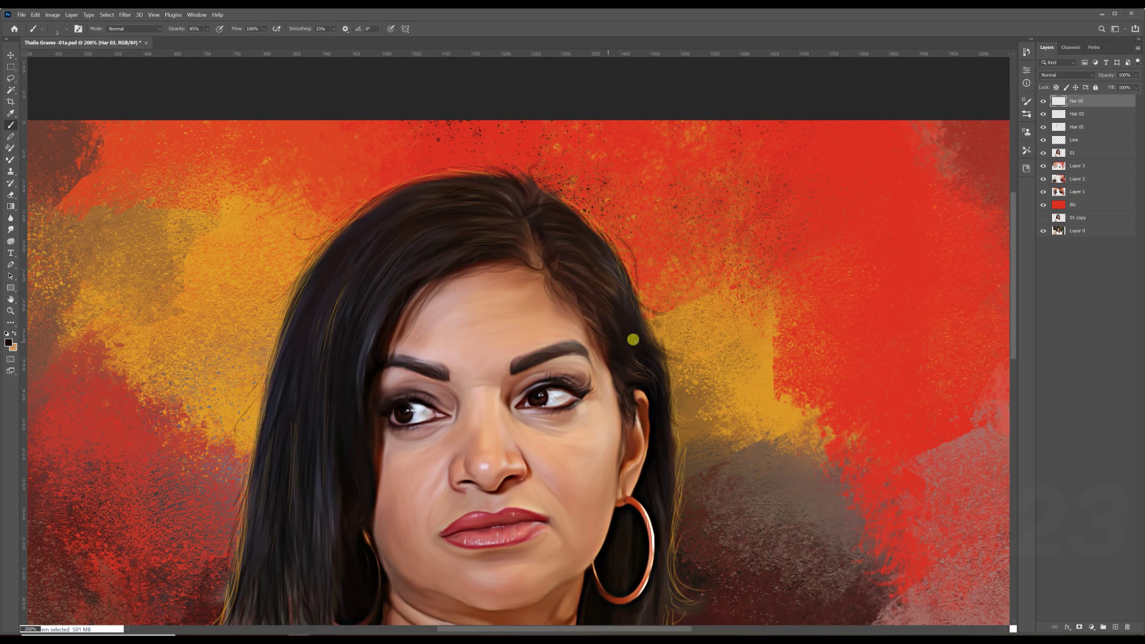
key("ctrl+1")
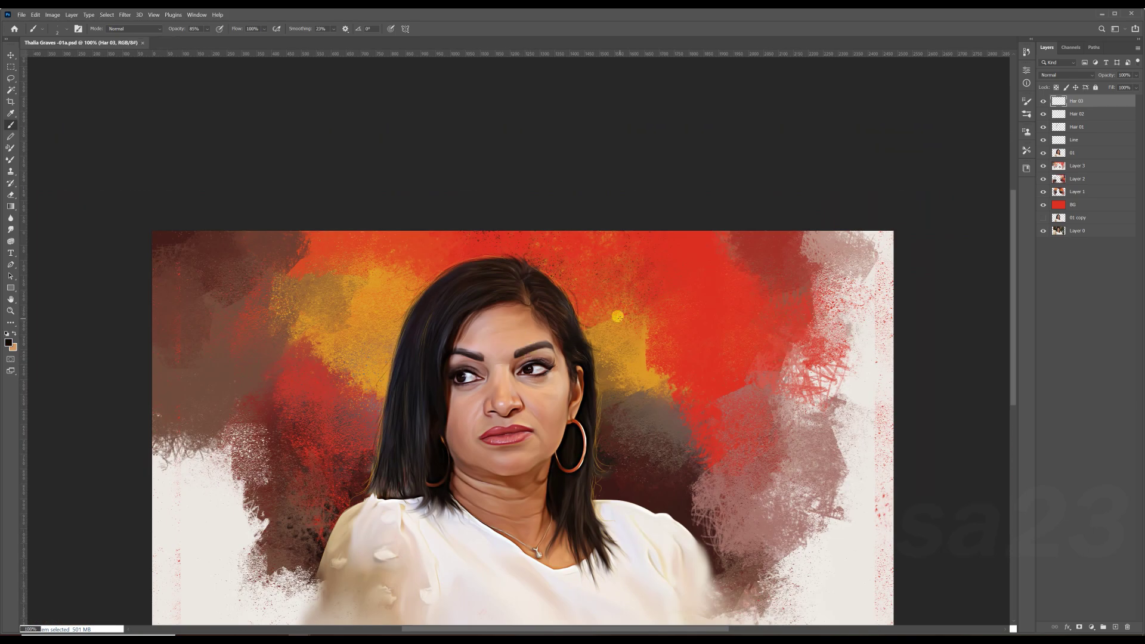
Step: Save the portrait as the -01b version, replacing the existing file, and zoom back to 200%
key("ctrl+shift+s")
key("Return")
key("y")
key("ctrl+plus")
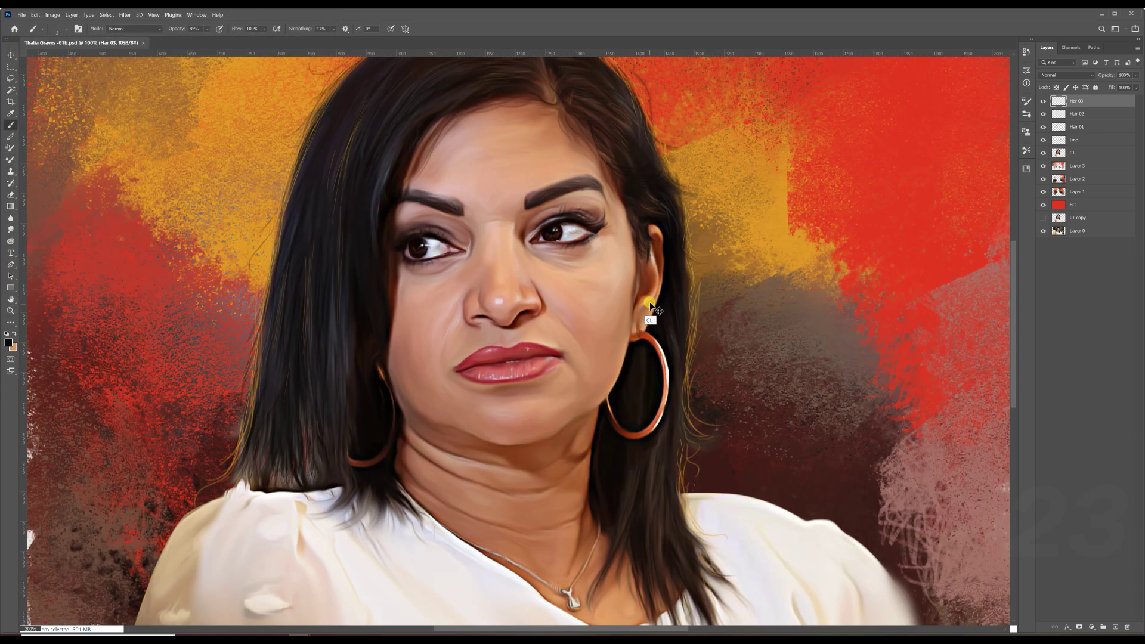
scroll(562, 255, "down", 1)
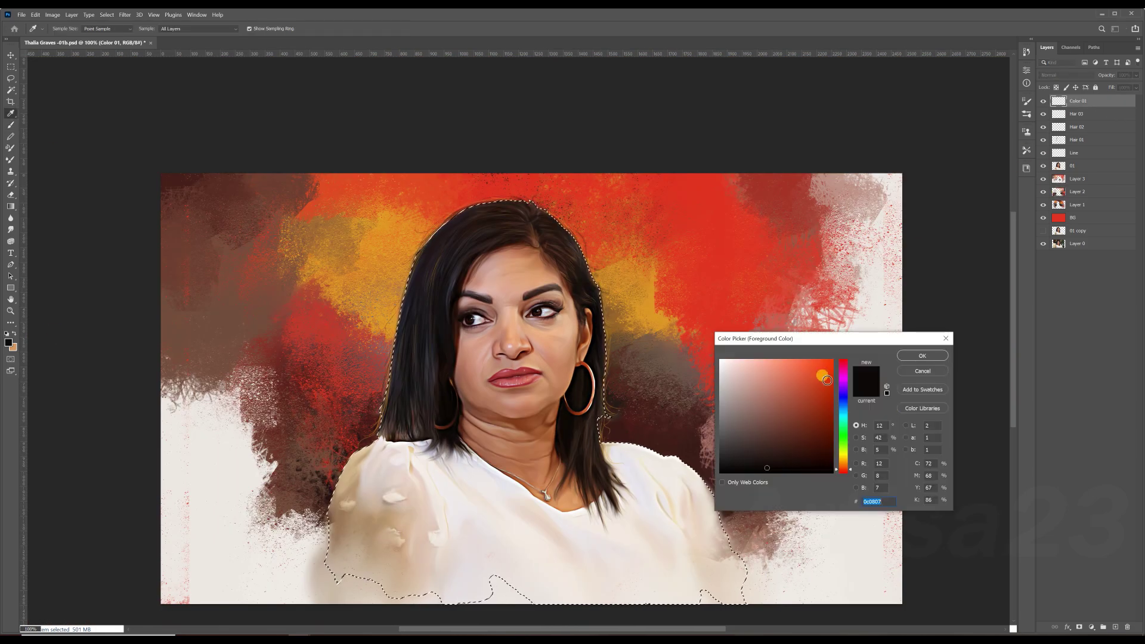
Step: Dab orange-red onto the cheek with a size-100 brush on Color 01
left_click(827, 380)
key("Return")
key("b")
key("bracketright")
key("bracketright")
key("bracketright")
key("F5")
key("F5")
key("ctrl+plus")
left_click_drag(595, 361, 603, 341)
Step: Set Color 01 to Color blend mode and paint red with a size-25 brush
left_click(1067, 75)
left_click(1058, 281)
left_click(8, 342)
key("Return")
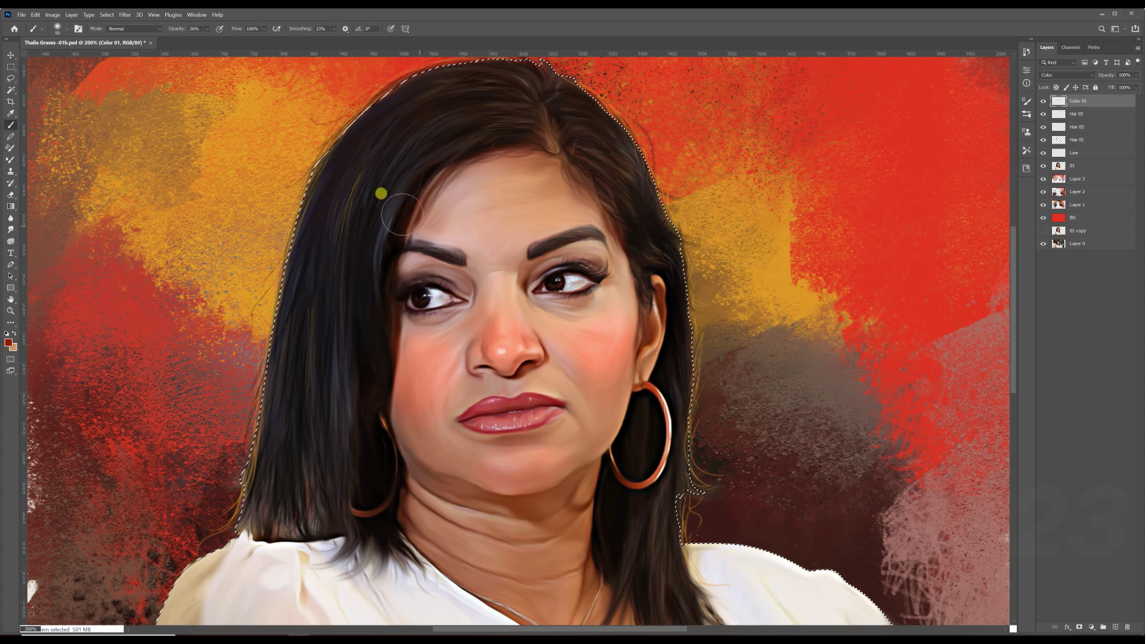
key("bracketleft")
key("bracketleft")
key("bracketleft")
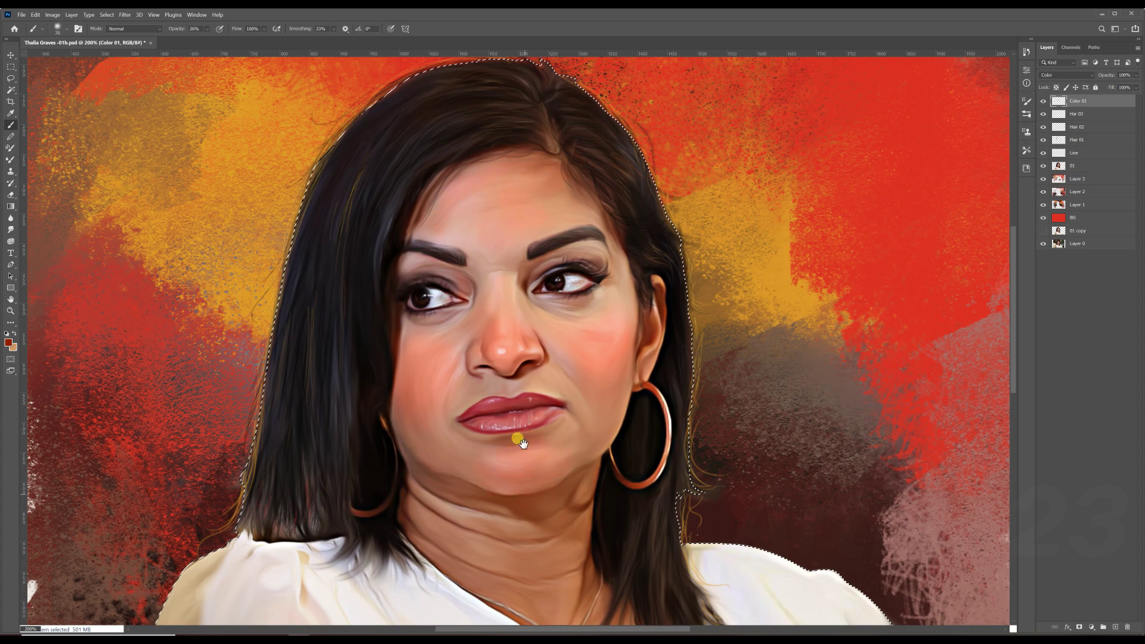
scroll(522, 443, "down", 1)
scroll(551, 294, "down", 2)
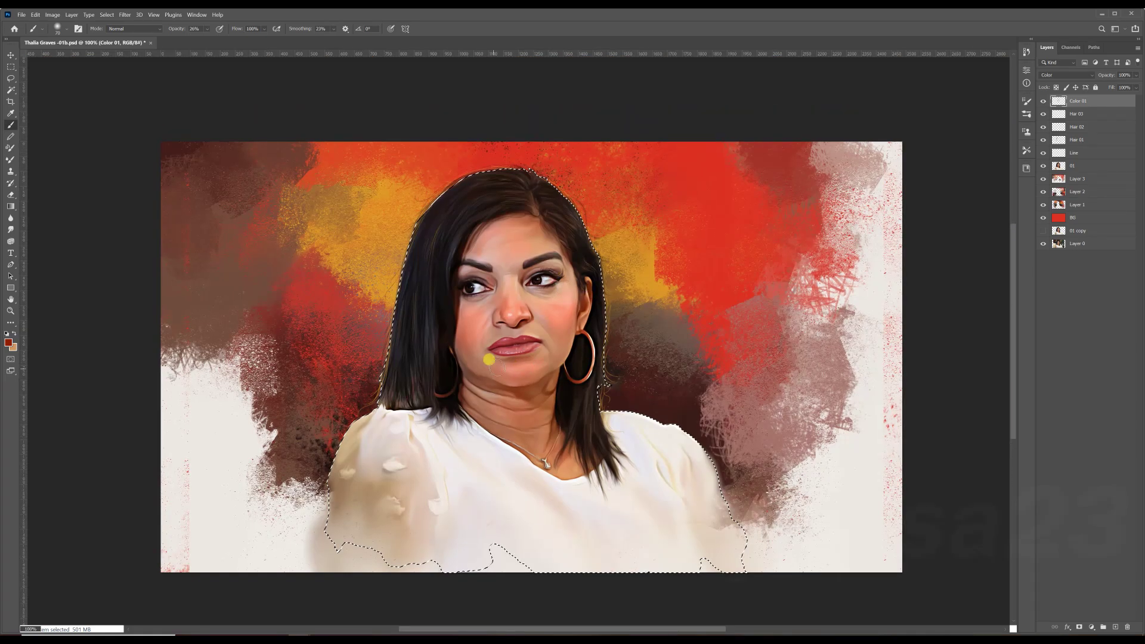
Step: Apply Color Balance pushing the tint toward red (+64) and magenta (-84)
left_click(52, 14)
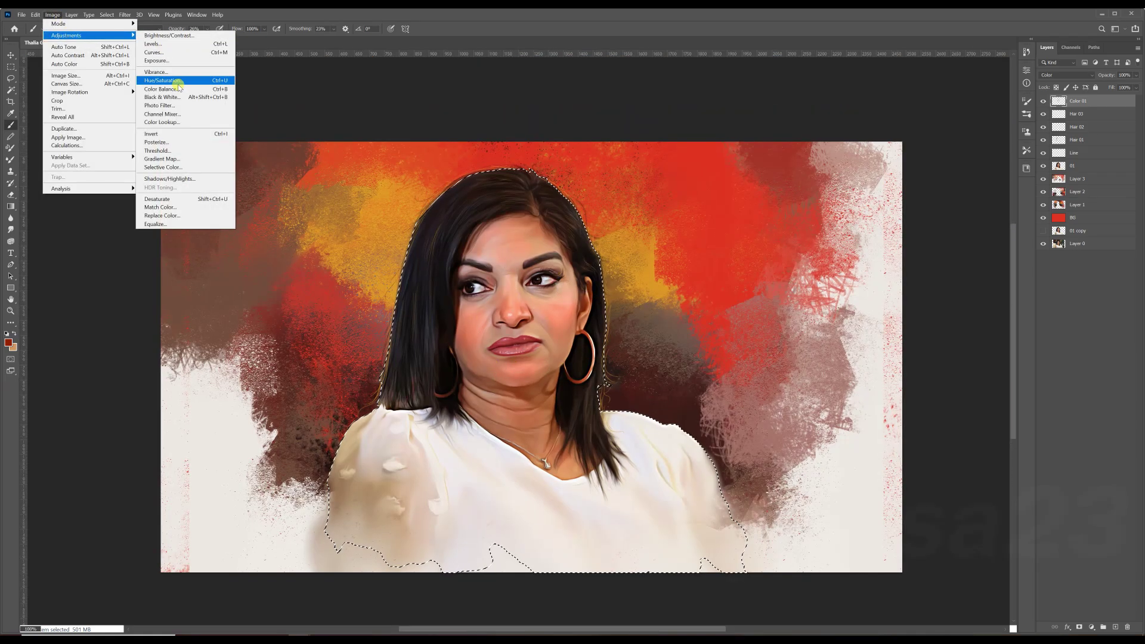
left_click(161, 90)
left_click_drag(766, 243, 793, 244)
left_click_drag(765, 253, 734, 251)
left_click(856, 224)
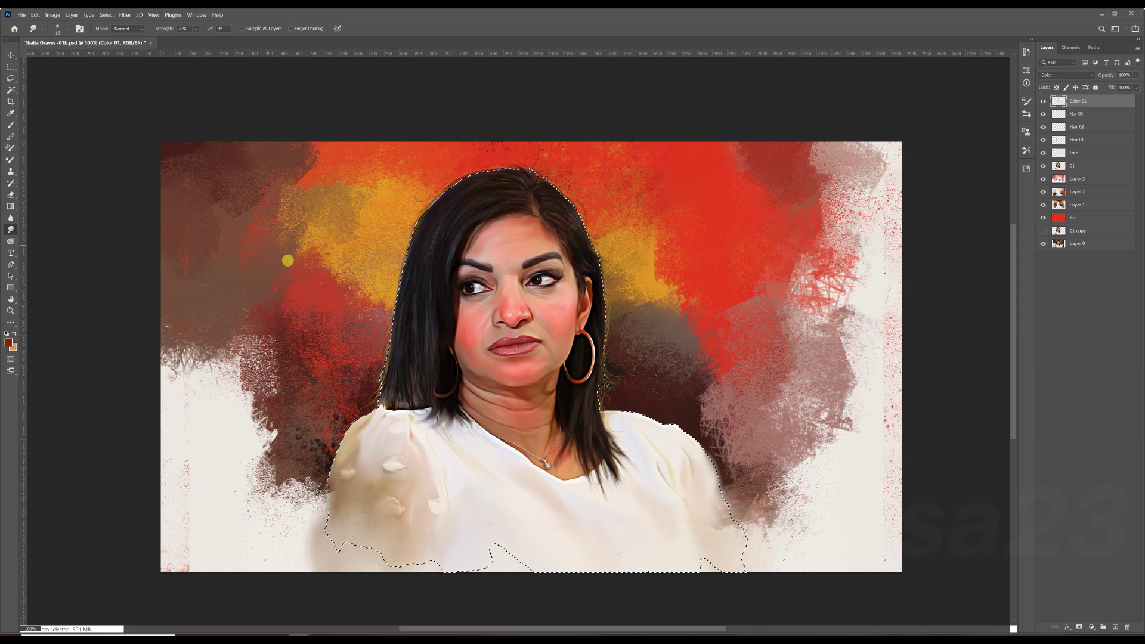
Step: Smudge the tint softly into the skin with a size-70 smudge brush
key("ctrl+plus")
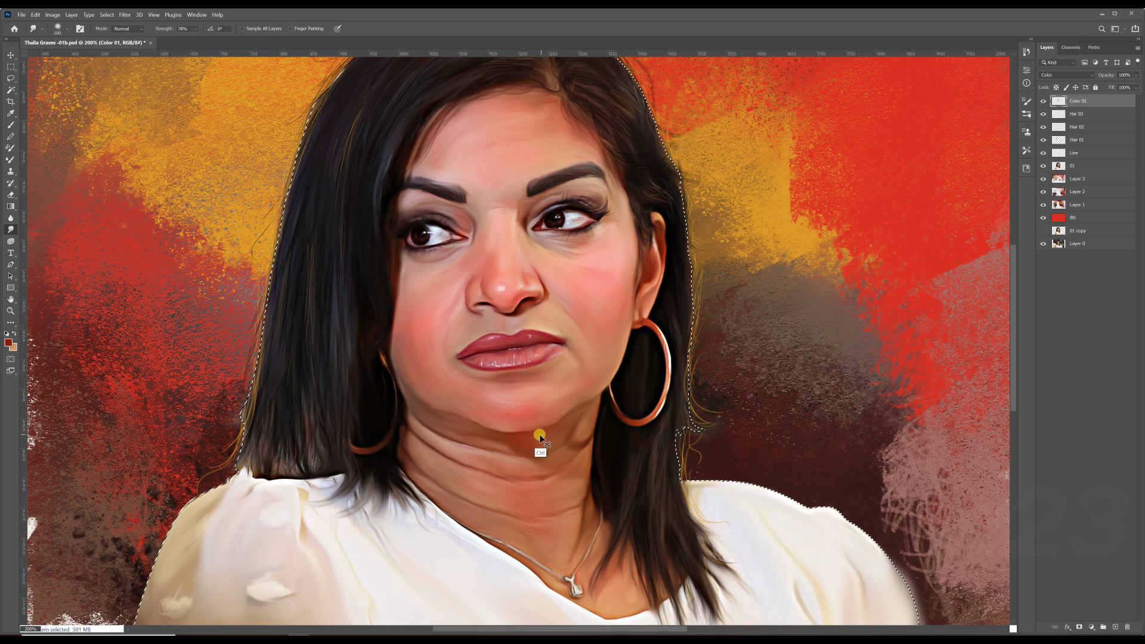
key("ctrl+minus")
key("ctrl+plus")
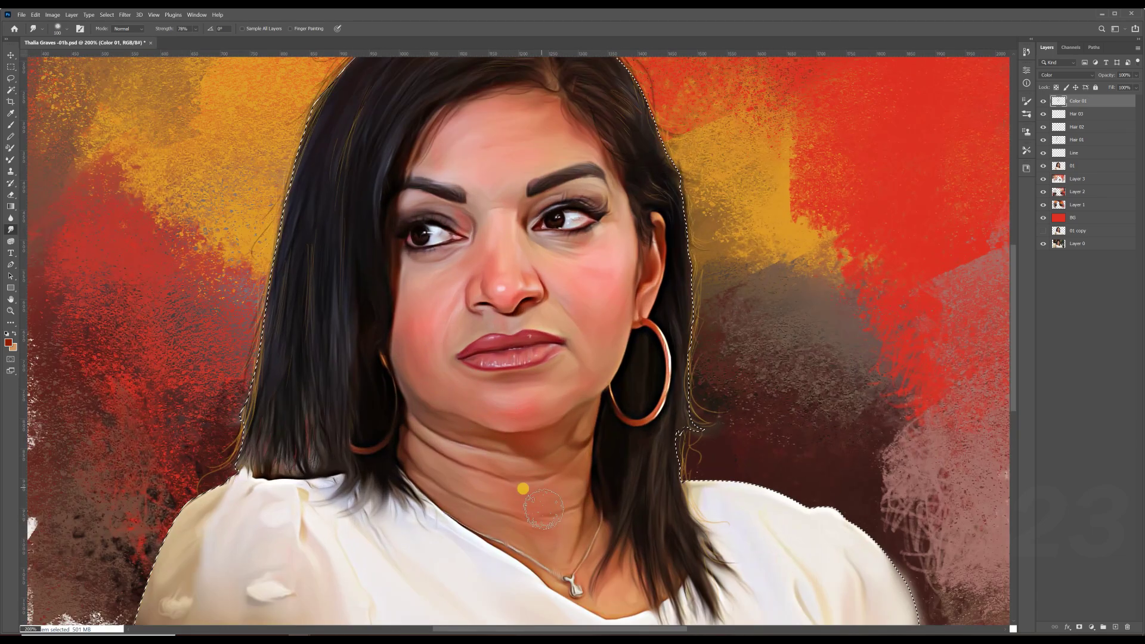
key("bracketleft")
key("bracketleft")
key("bracketleft")
left_click(1101, 631)
Step: Name the new layer Color 02, set Color blend, and brush orange tint under the eye
double_click(1078, 100)
type("Color 02")
key("Return")
left_click(8, 342)
left_click_drag(844, 456, 845, 469)
left_click(922, 356)
key("shift+alt+c")
key("b")
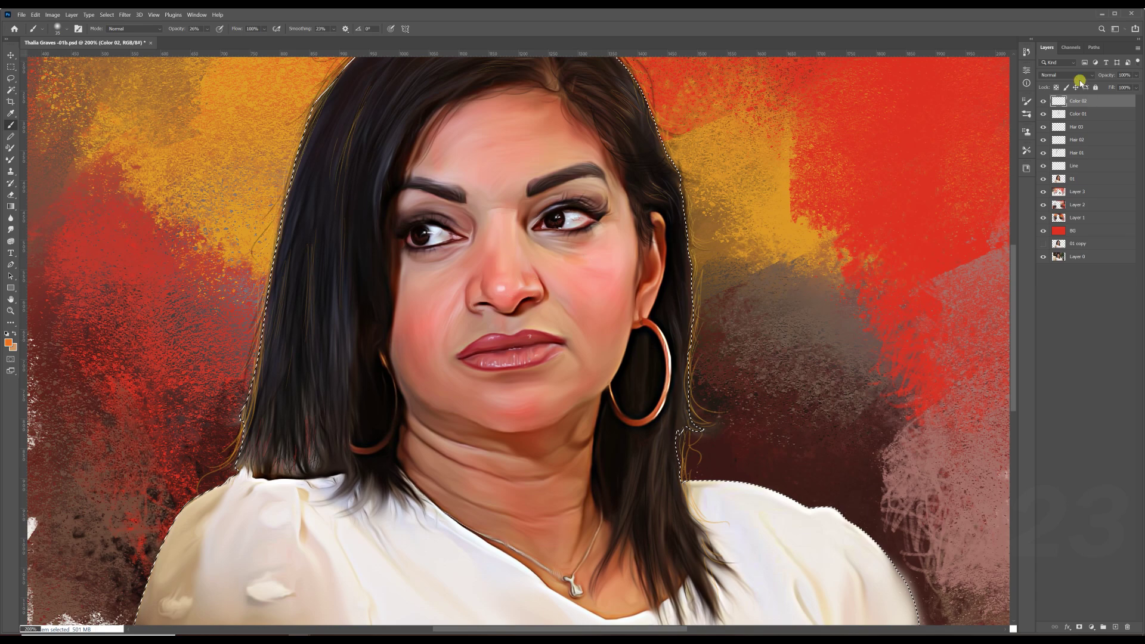
left_click_drag(539, 236, 615, 234)
Step: Brush yellow-orange tints over the forehead, chin and neck and smudge them in
left_click(9, 342)
left_click(830, 367)
left_click(922, 356)
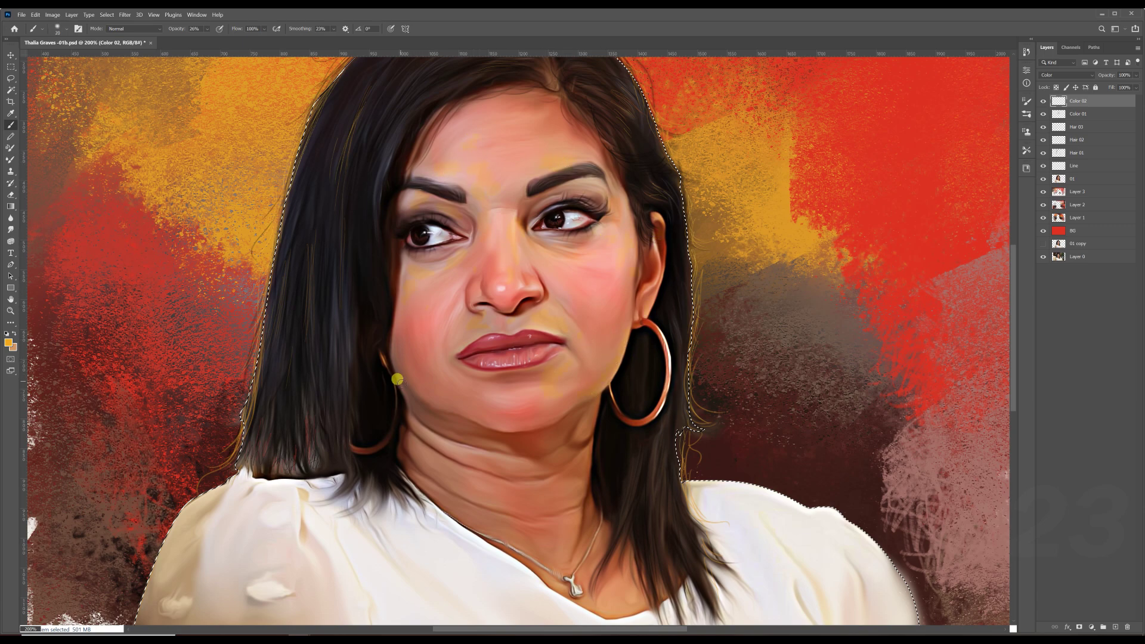
scroll(542, 403, "down", 3)
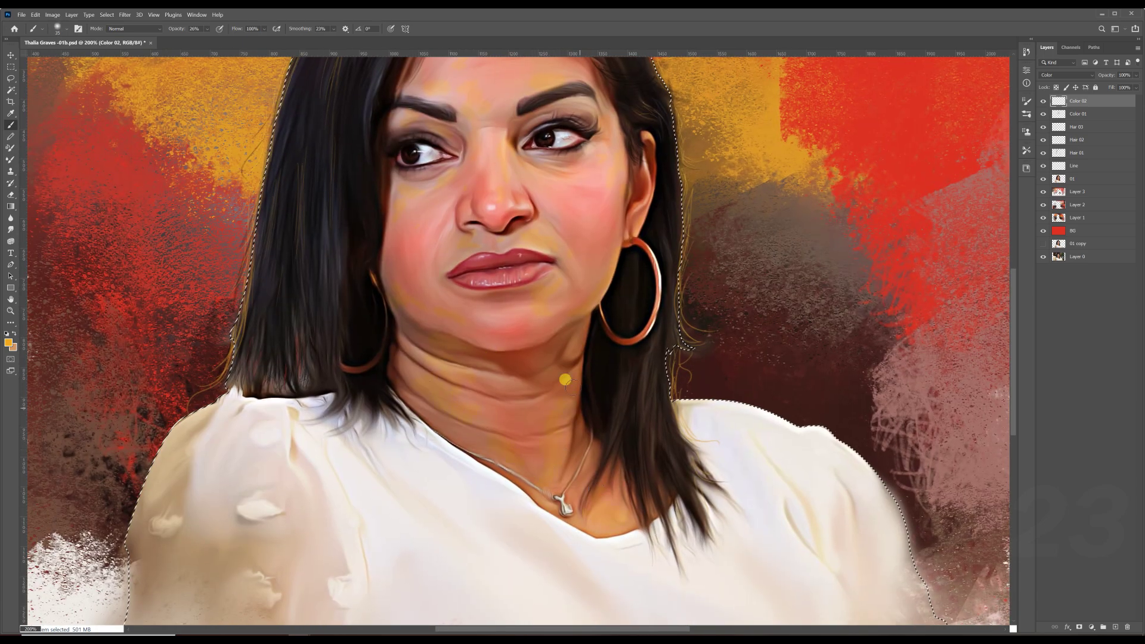
scroll(388, 239, "up", 3)
key("r")
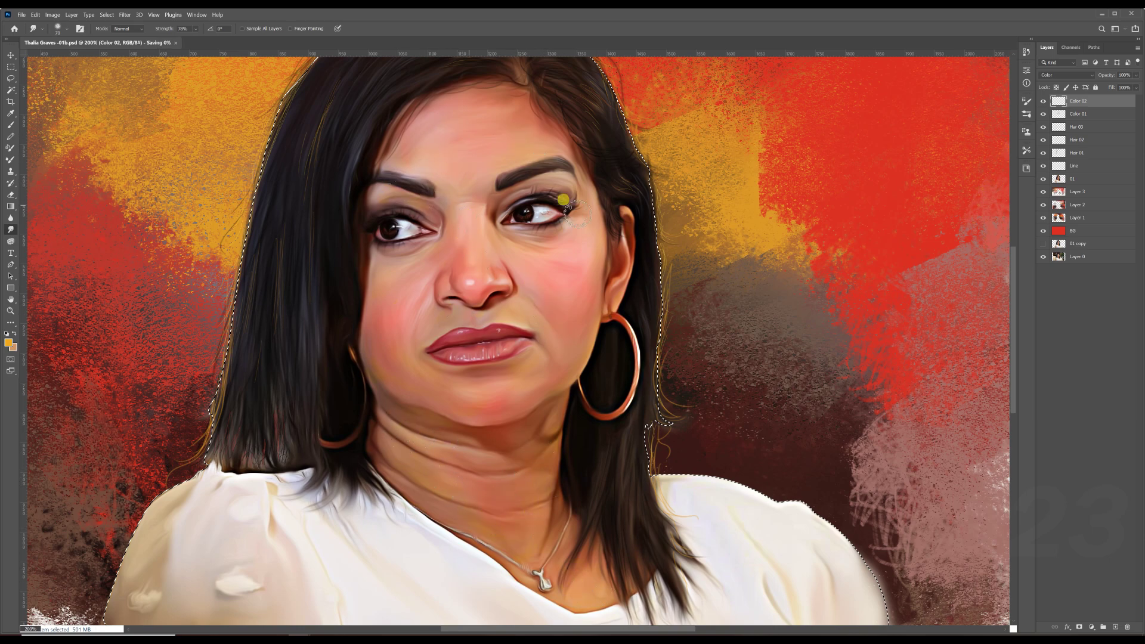
left_click(1115, 627)
double_click(1078, 101)
Step: Name the new layer Lips and paint dark red 5b0202 over the lips
type("Lips")
key("Return")
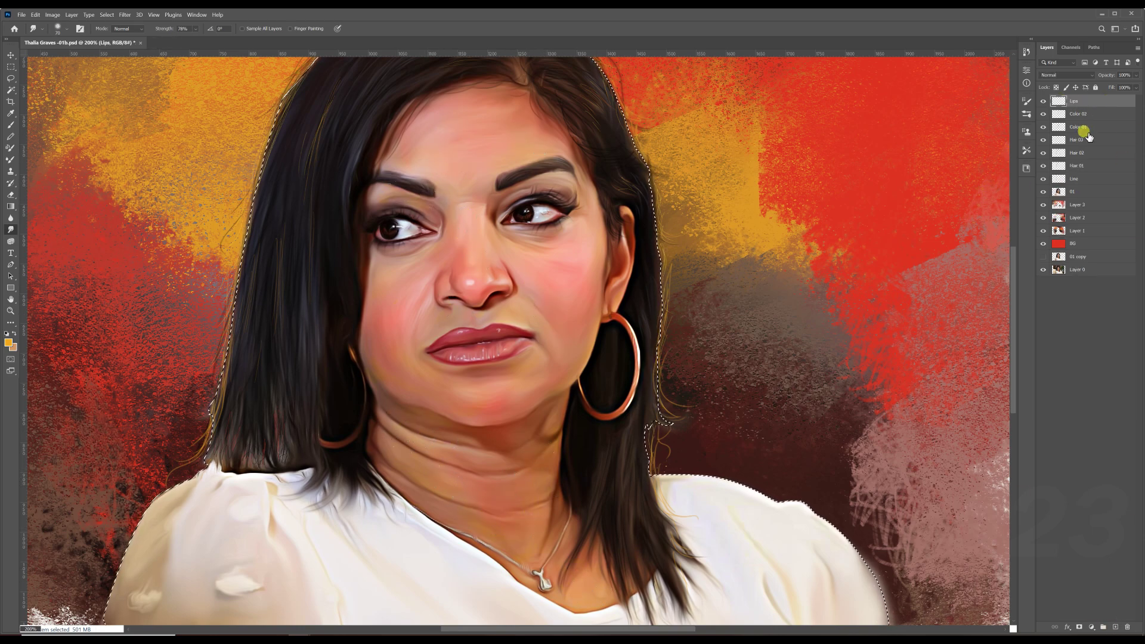
key("i")
left_click(8, 343)
left_click(923, 358)
key("b")
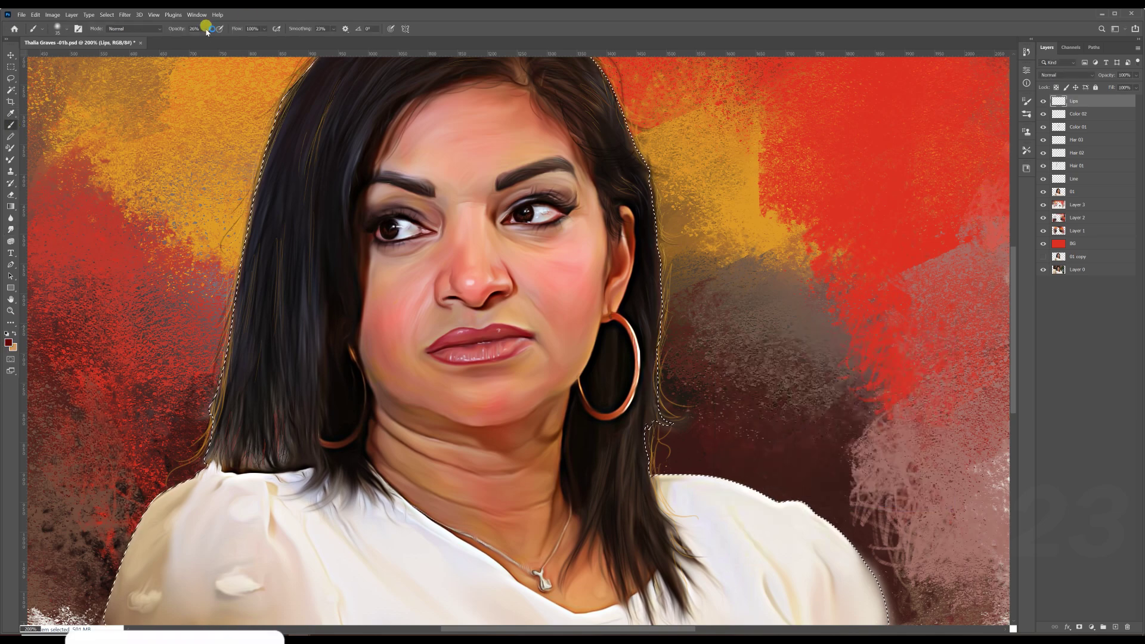
mouse_move(505, 333)
left_mouse_down()
mouse_move(453, 341)
mouse_move(504, 358)
mouse_move(528, 340)
left_mouse_up()
mouse_move(433, 341)
left_mouse_down()
mouse_move(519, 332)
mouse_move(453, 345)
mouse_move(474, 356)
left_mouse_up()
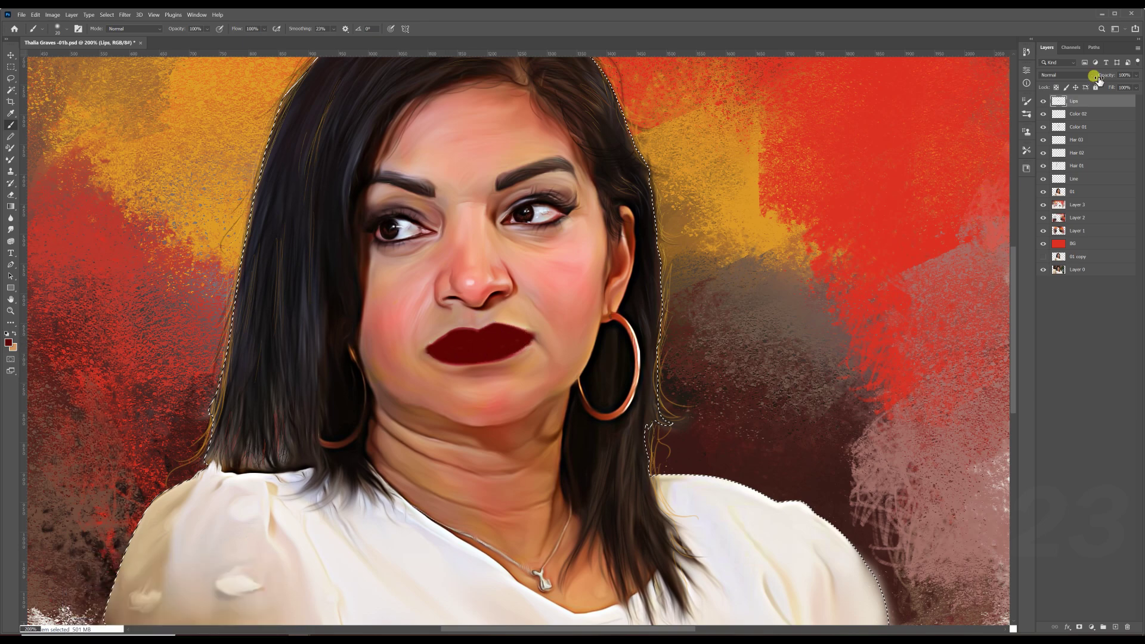
Step: Set the Lips layer to Soft Light, tweak its Hue/Saturation and lower Fill to 79%
left_click(1067, 74)
left_click(1068, 164)
left_click(53, 14)
left_click(161, 80)
left_click_drag(877, 287, 895, 286)
left_click(966, 229)
left_click(1137, 87)
left_click_drag(1130, 100, 1124, 87)
Step: Zoom out to the whole image and add a new empty layer above Lips
key("ctrl+minus")
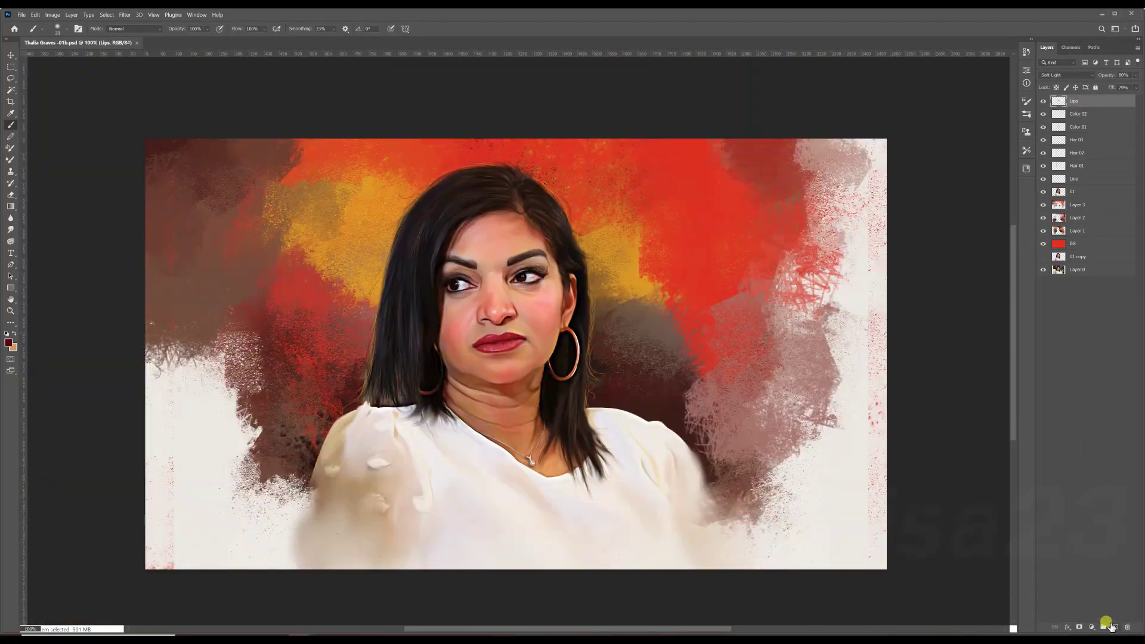
left_click(1113, 626)
double_click(1095, 104)
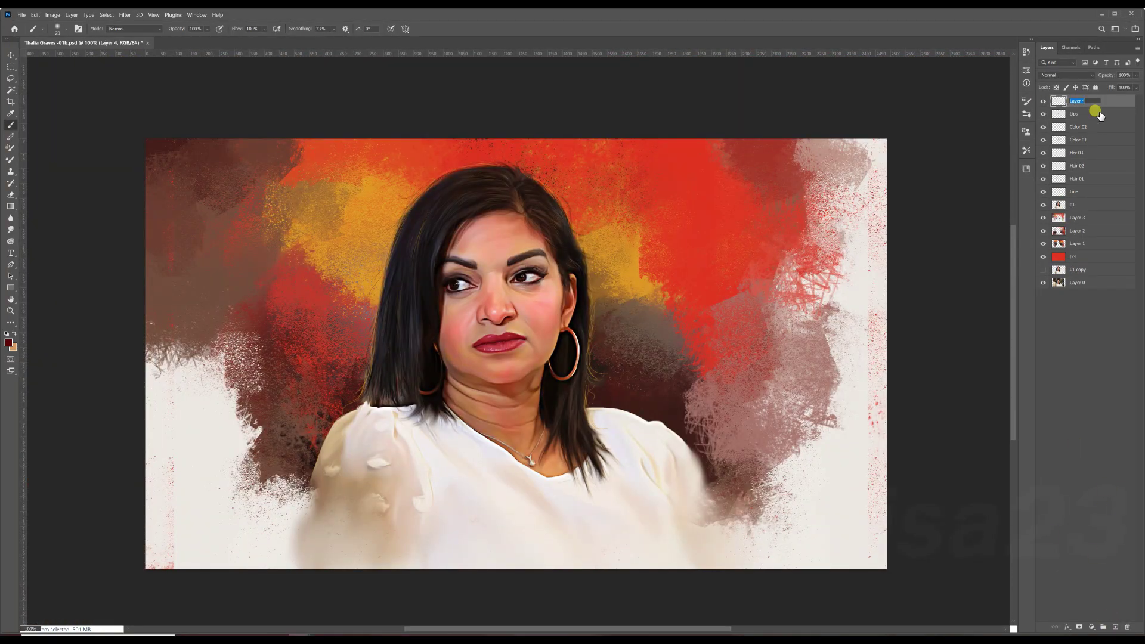
key("Return")
key("ctrl+shift+s")
left_click(113, 74)
key("Return")
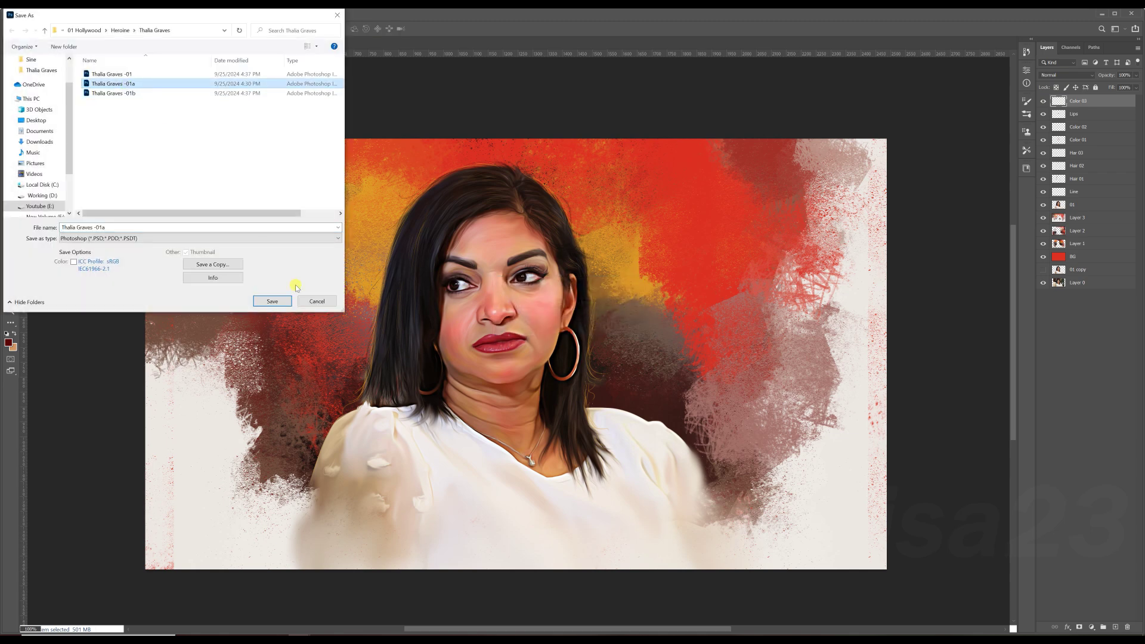
Step: Load the woman's outline as a selection and set Color 03 to Color blend mode
key("b")
left_click(1059, 205, "ctrl")
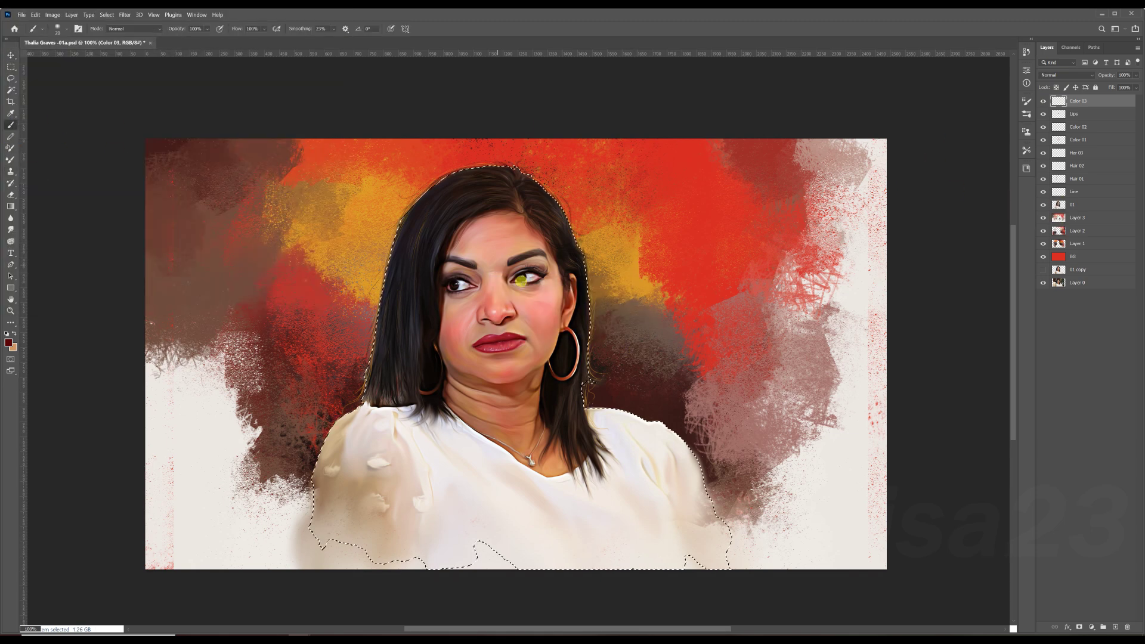
left_click(1067, 74)
left_click(1074, 289)
Step: Set the brush opacity to about 26% and choose a cool cyan foreground colour
left_click(207, 29)
left_click_drag(225, 40, 192, 40)
key("i")
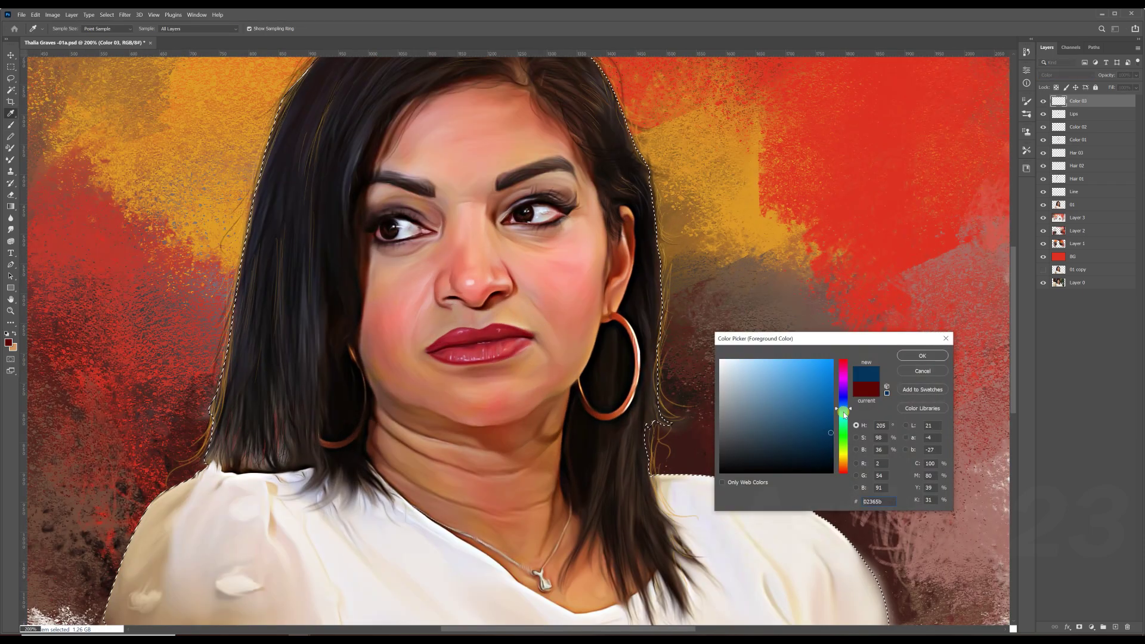
left_click_drag(772, 364, 781, 360)
key("Return")
key("b")
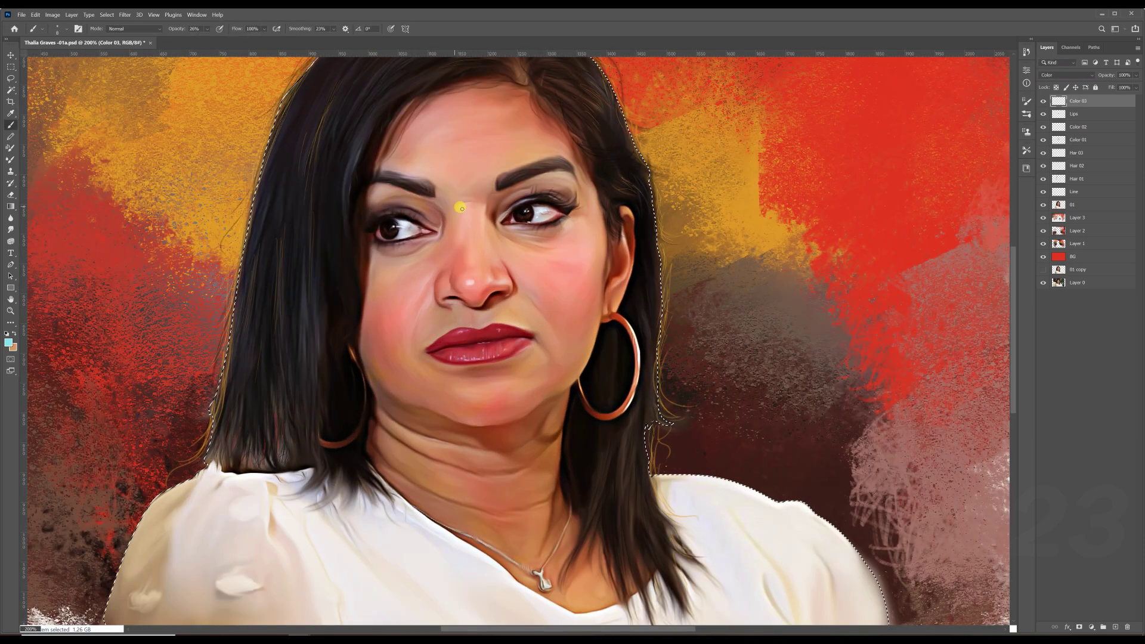
Step: Dab the cyan tint onto the cheek and the neck
left_click(533, 294)
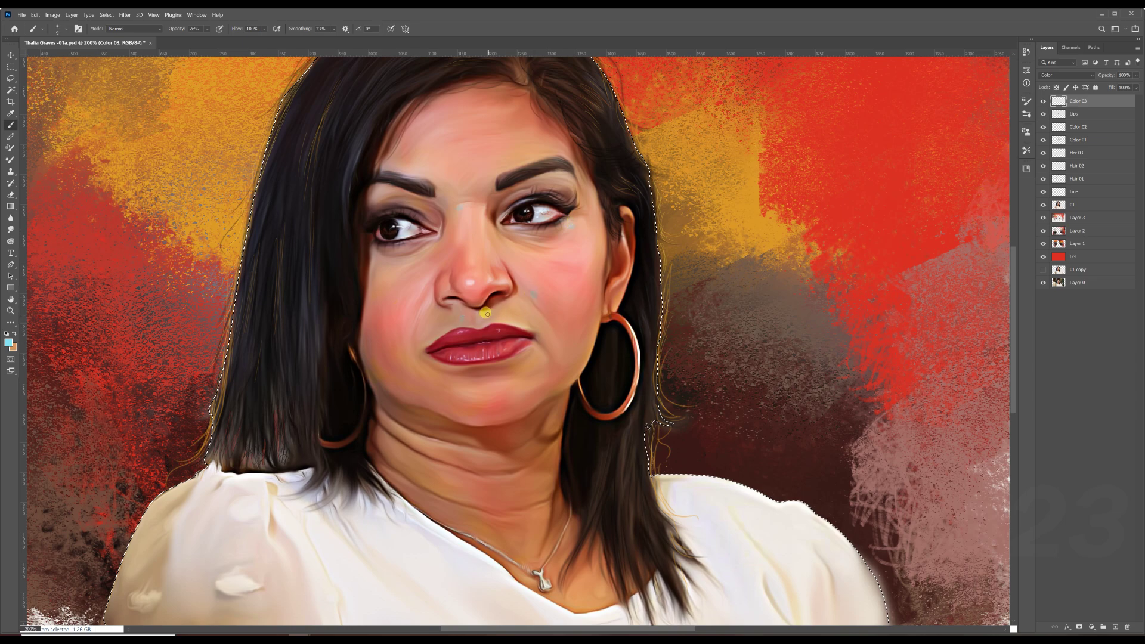
left_click(477, 455)
key("bracketleft")
key("bracketright")
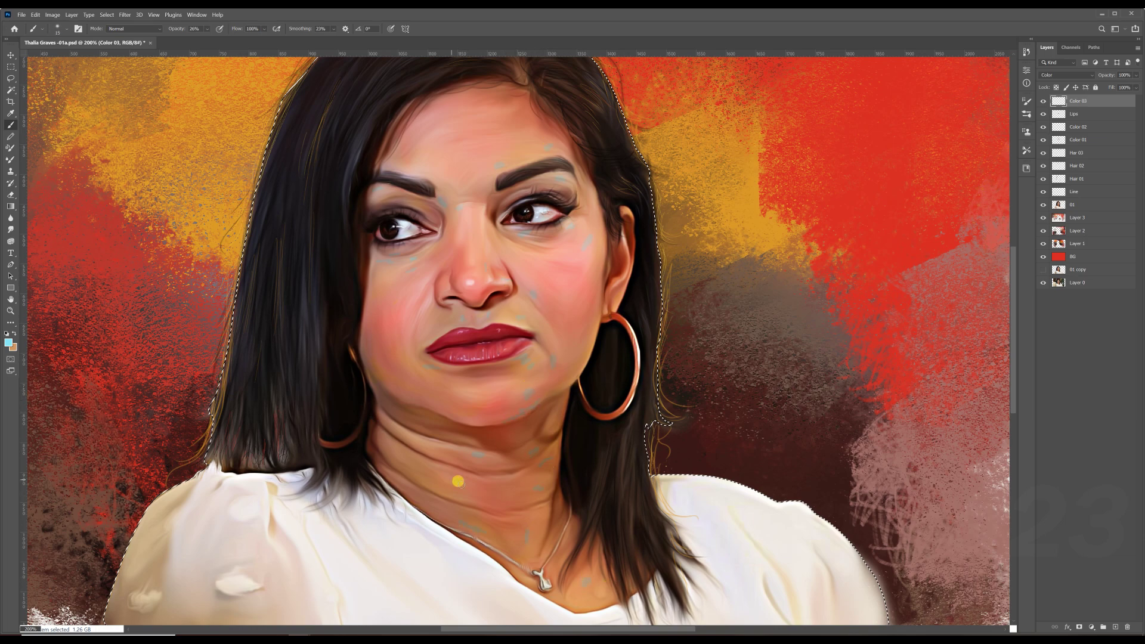
Step: Smudge the cyan tint across the cheek, from the forehead and chin under the eye
left_click(10, 229)
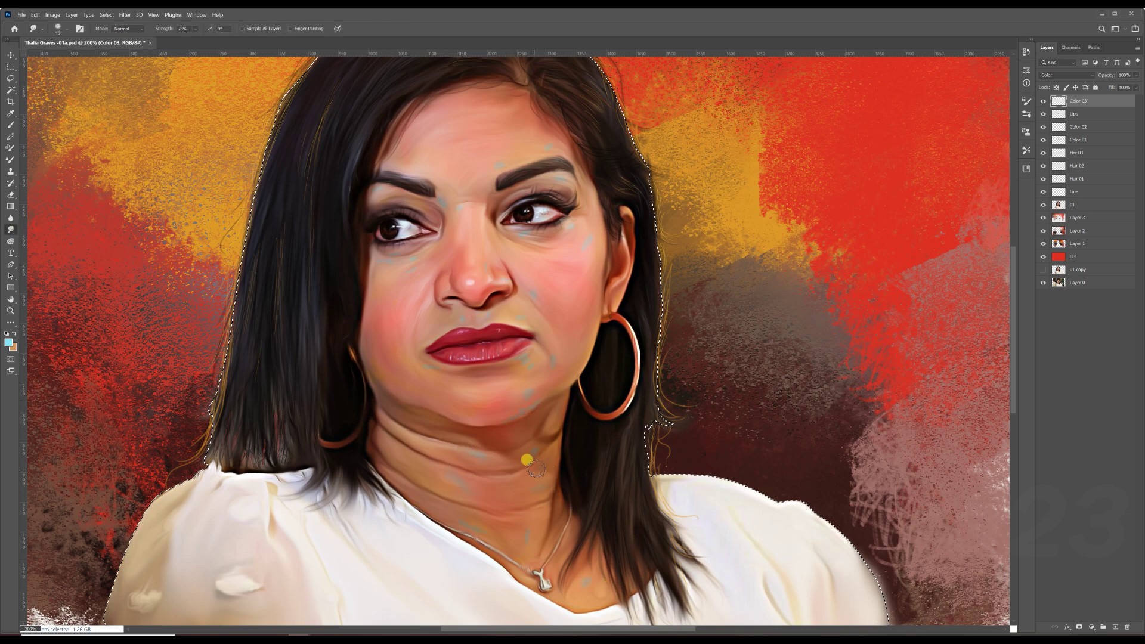
left_click_drag(539, 299, 538, 301)
mouse_move(553, 150)
left_mouse_down()
mouse_move(456, 209)
mouse_move(426, 266)
left_mouse_up()
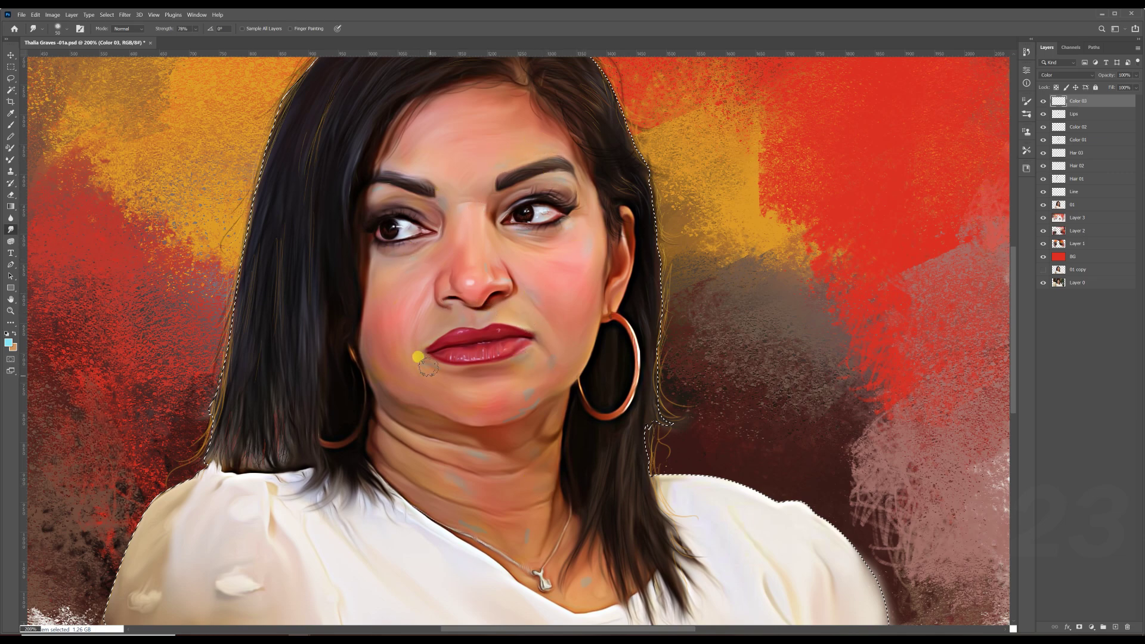
mouse_move(534, 362)
left_mouse_down()
mouse_move(503, 150)
mouse_move(484, 263)
mouse_move(549, 227)
left_mouse_up()
scroll(471, 393, "down", 2)
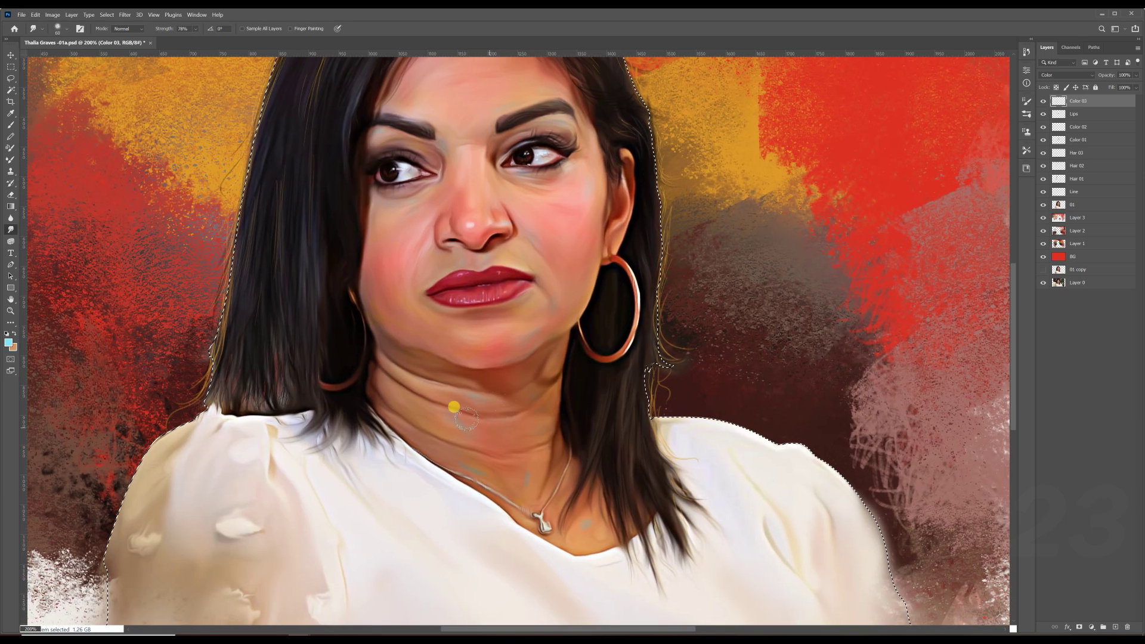
key("h")
left_click_drag(523, 431, 535, 325)
left_click_drag(565, 255, 554, 312)
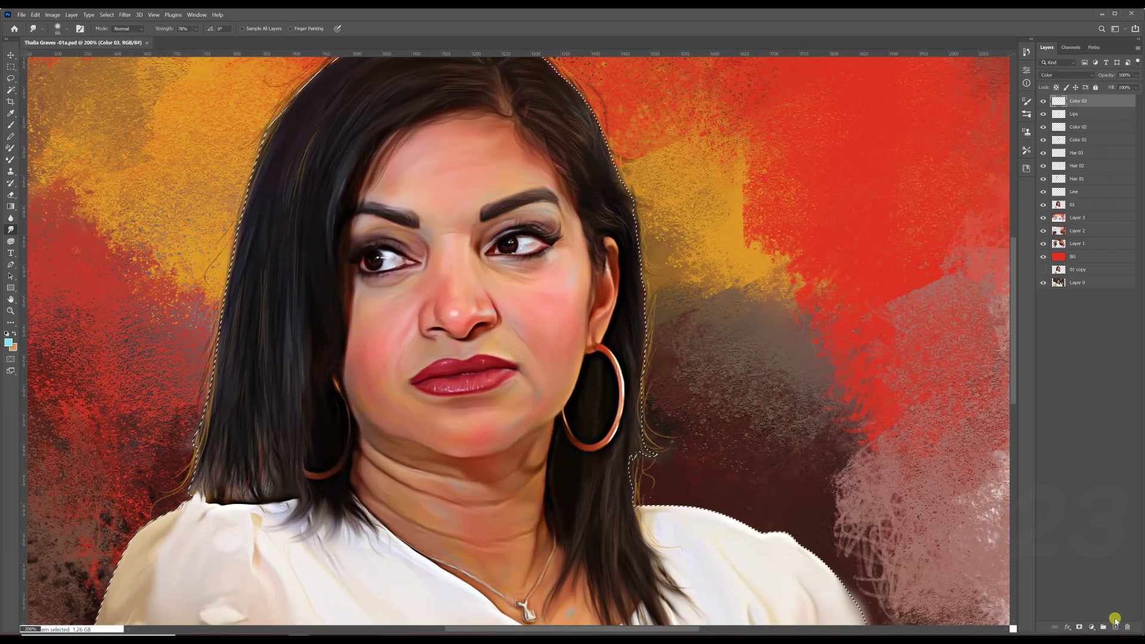
Step: Add a new layer named Light
key("ctrl+shift+n")
type("Light")
key("Return")
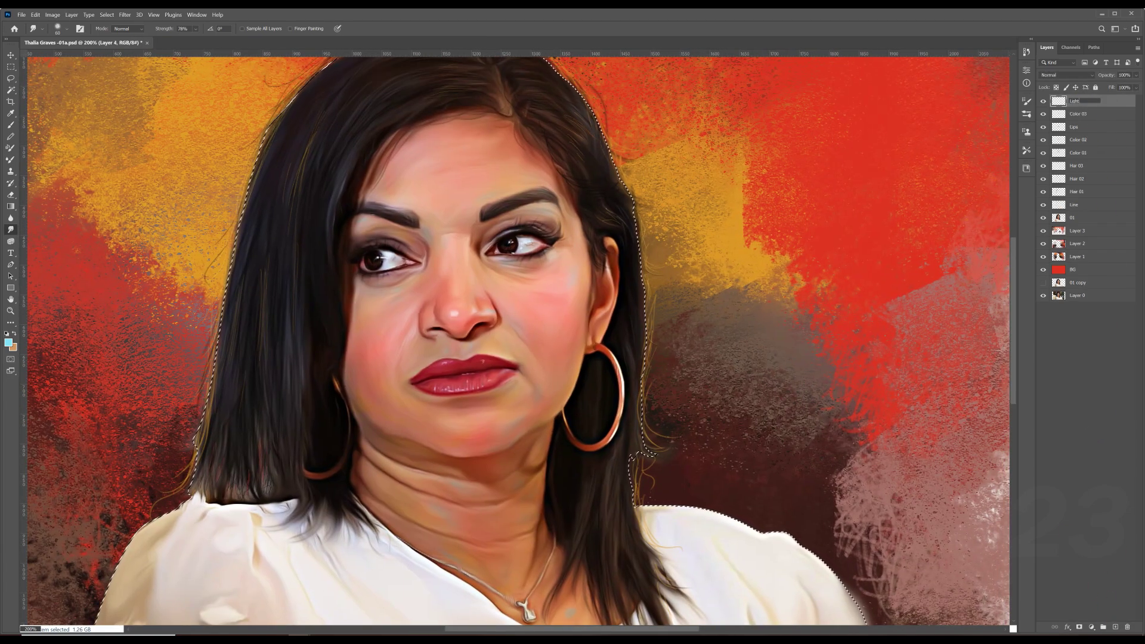
Step: Clear the figure selection and choose a pale pink highlight colour for the brush
key("ctrl+d")
key("b")
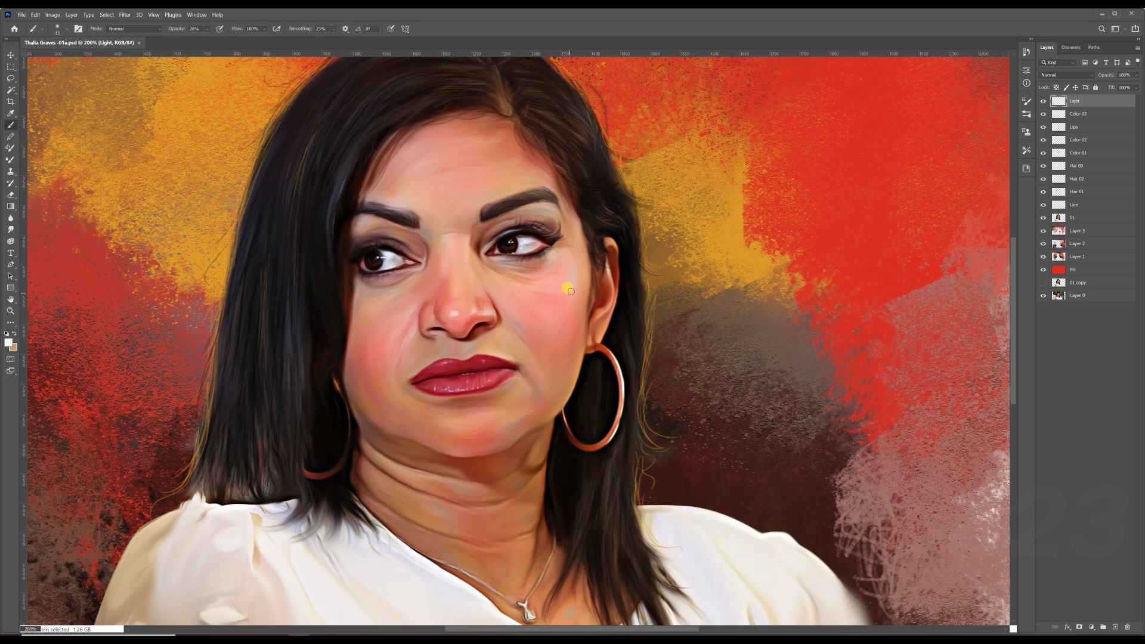
left_click(544, 306, "alt")
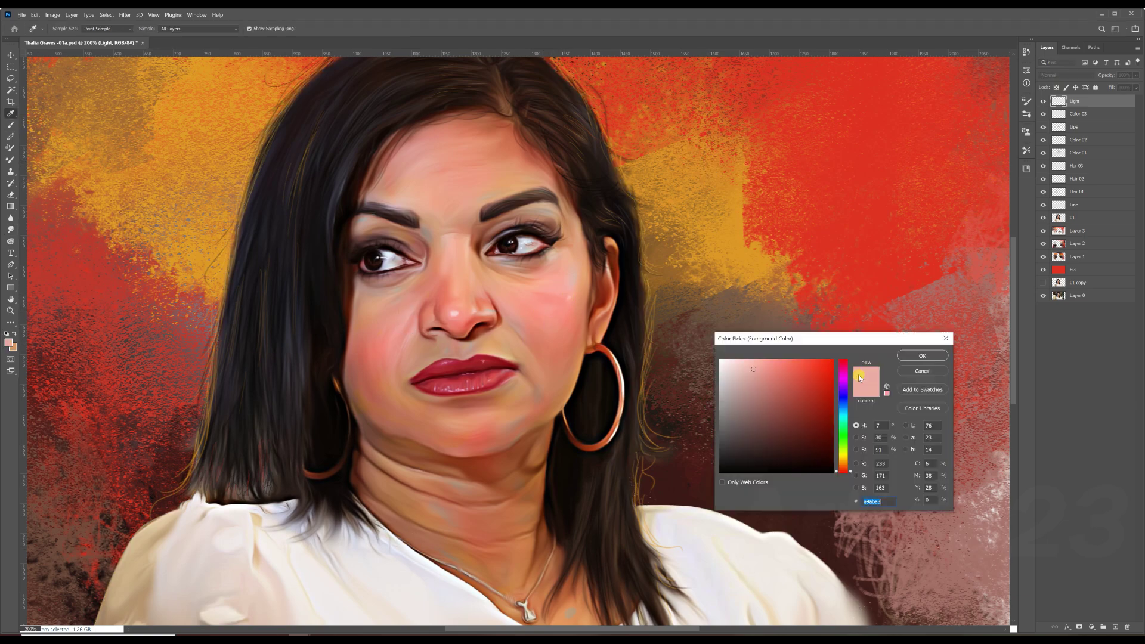
left_click(794, 370)
key("Return")
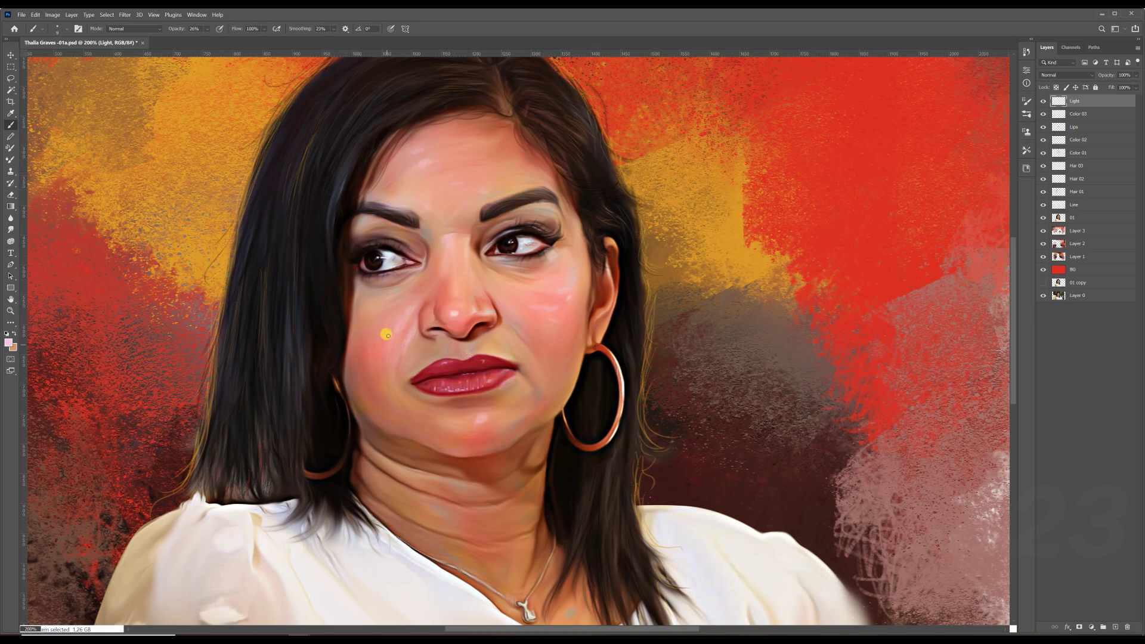
Step: At 300% zoom, smudge the pink highlights on the chin and both cheeks
key("ctrl+plus")
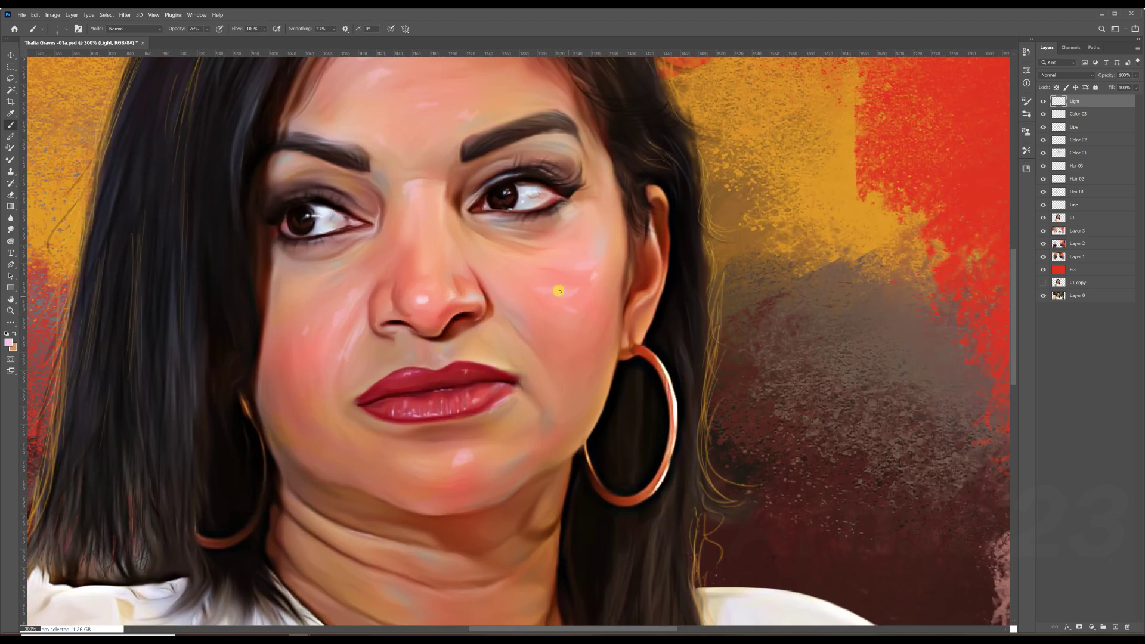
left_click_drag(469, 464, 482, 341)
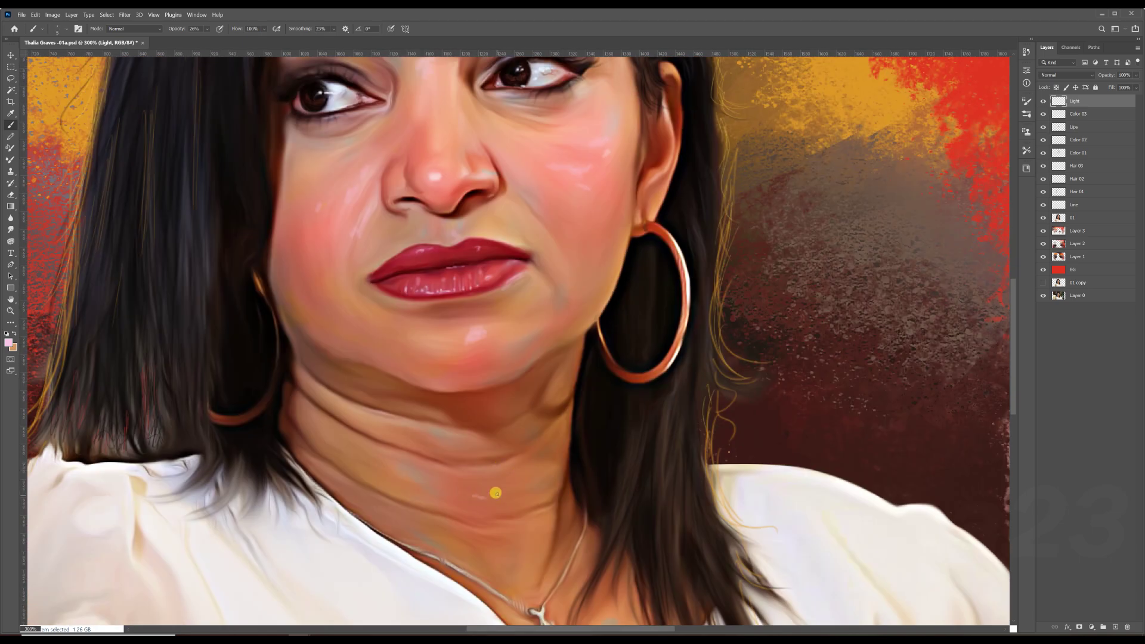
key("r")
scroll(463, 317, "up", 2)
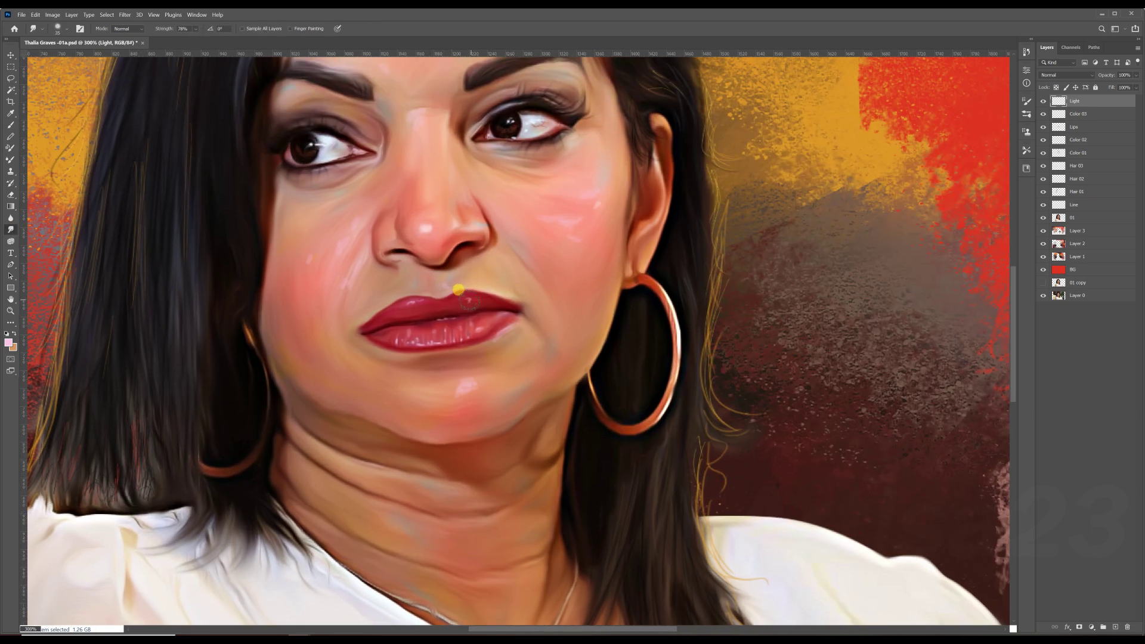
left_click_drag(481, 376, 495, 388)
left_click_drag(572, 229, 578, 198)
left_click_drag(337, 237, 344, 305)
Step: Check the Color 03 layer, return to Light and load the woman's outline as a selection
scroll(461, 229, "down", 1)
scroll(460, 97, "down", 1)
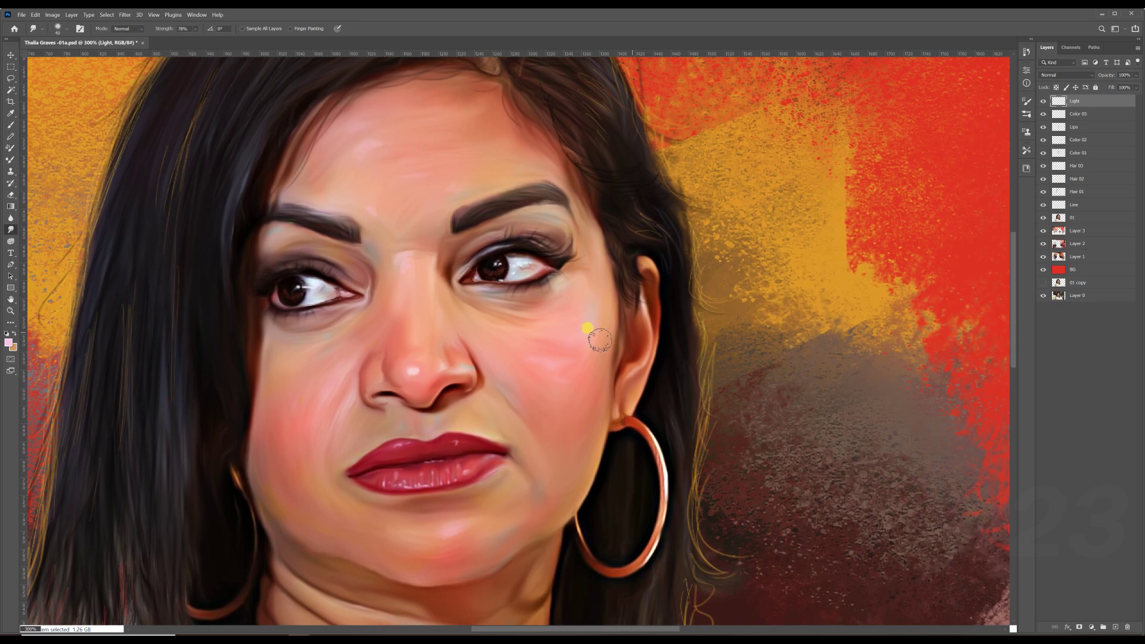
scroll(596, 333, "down", 1)
key("alt+bracketleft")
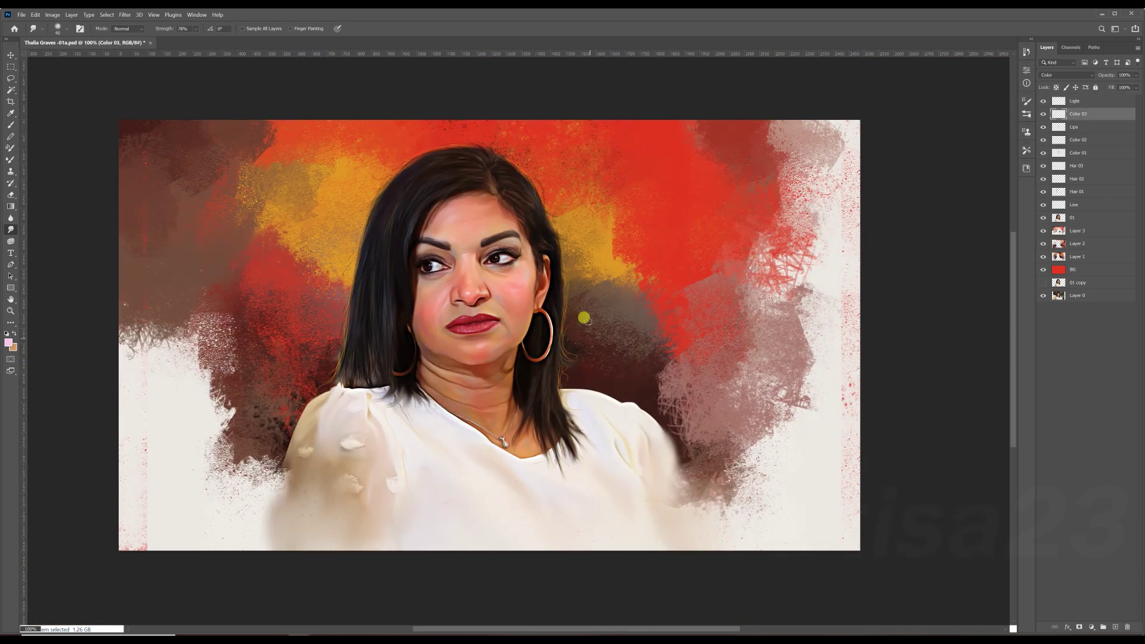
key("alt+bracketright")
left_click(1060, 243, "ctrl")
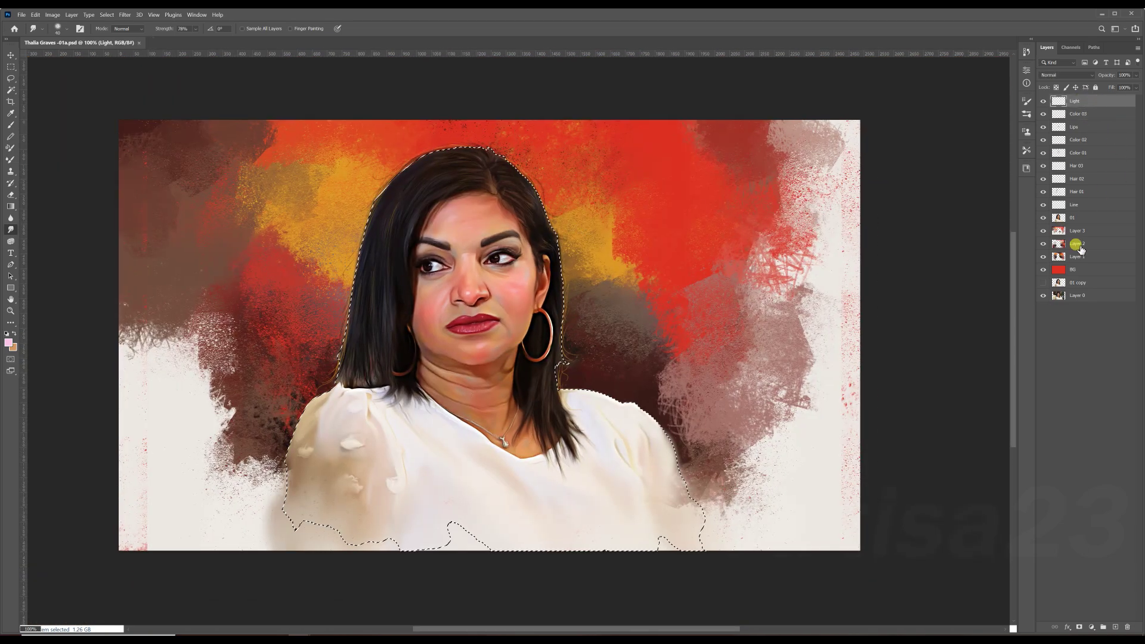
Step: Duplicate layers 01 through Light and merge the copies into one layer
left_click(1074, 218)
left_click(1083, 100, "shift")
key("ctrl+j")
right_click(1092, 358)
left_click(989, 519)
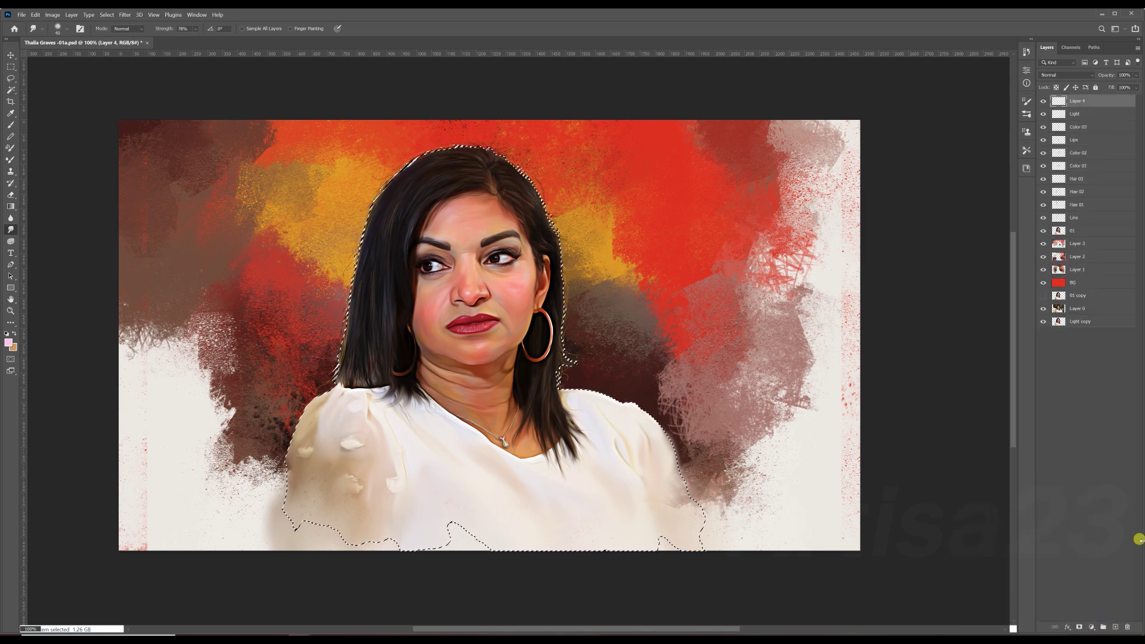
Step: Set the foreground colour to #ffae00 and the new layer's blend mode to Hard Light
left_click(9, 343)
type("ffae00")
left_click(922, 356)
key("b")
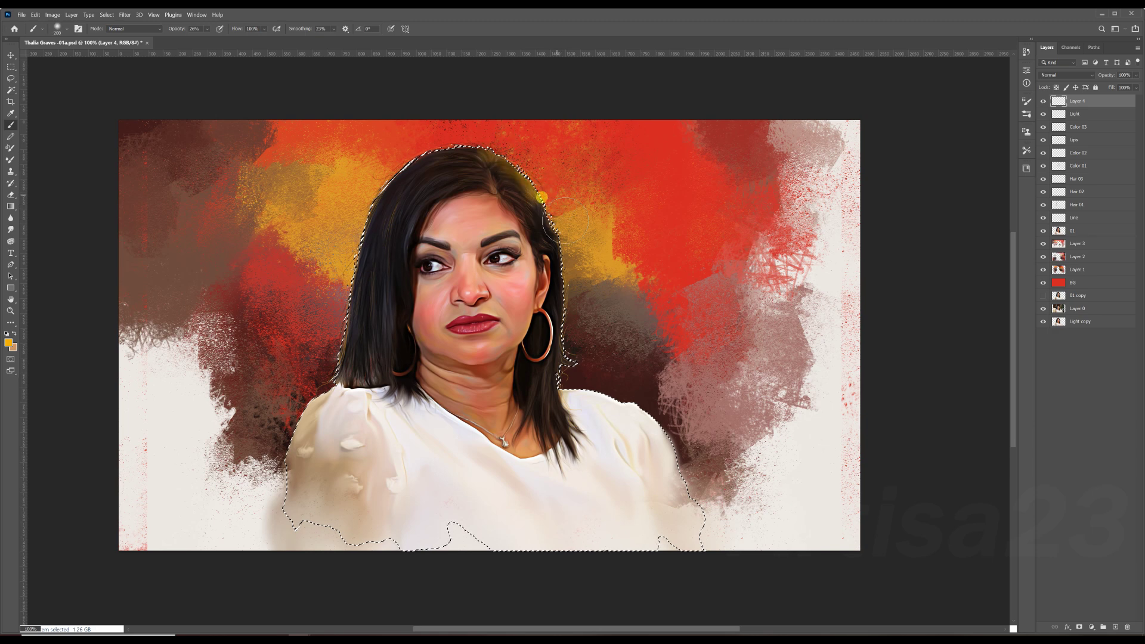
left_click(1066, 75)
left_click(1049, 199)
Step: Paint orange glow along the hair and shoulders, deselect, and switch the layer to Overlay
mouse_move(540, 287)
left_mouse_down()
mouse_move(503, 162)
mouse_move(301, 352)
left_mouse_up()
mouse_move(555, 382)
left_mouse_down()
mouse_move(668, 478)
mouse_move(537, 310)
mouse_move(559, 218)
mouse_move(307, 251)
left_mouse_up()
left_click_drag(376, 191, 340, 382)
key("ctrl+d")
left_click(1066, 75)
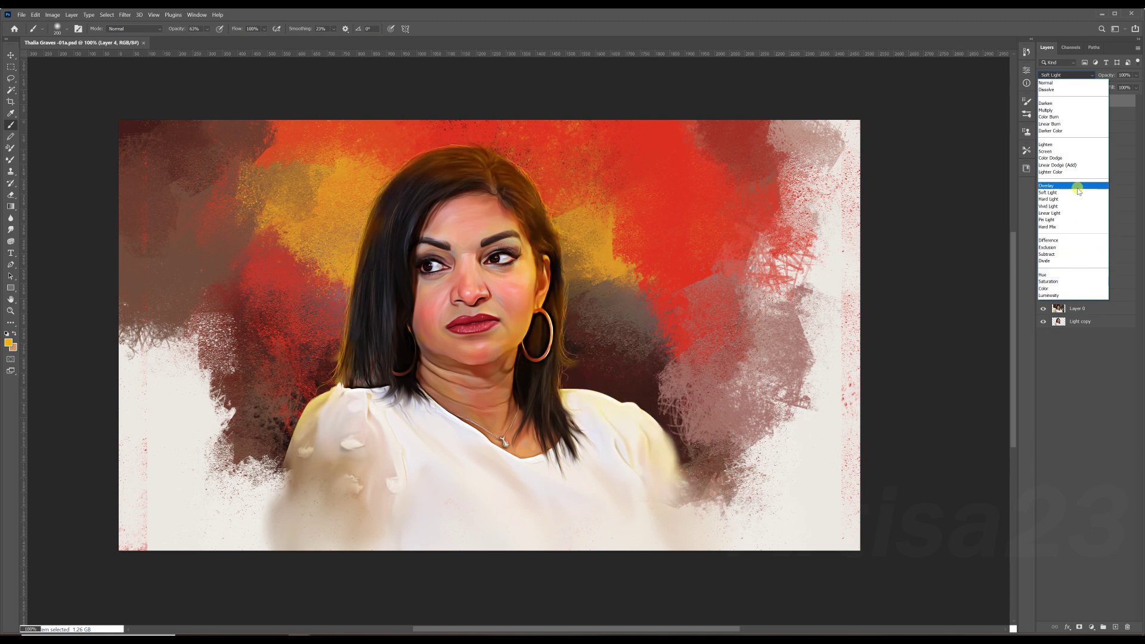
left_click(1047, 186)
Step: Enlarge the Smudge brush and set up a larger Eraser at 15% opacity
left_click(11, 230)
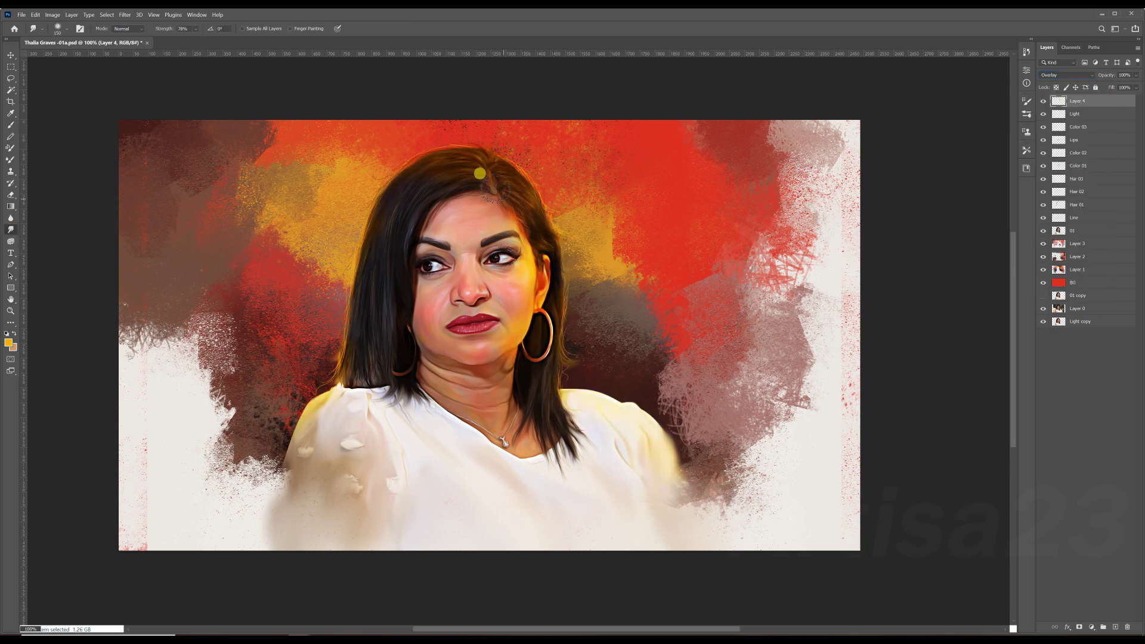
key("bracketright")
key("bracketright")
key("bracketright")
key("bracketright")
key("bracketright")
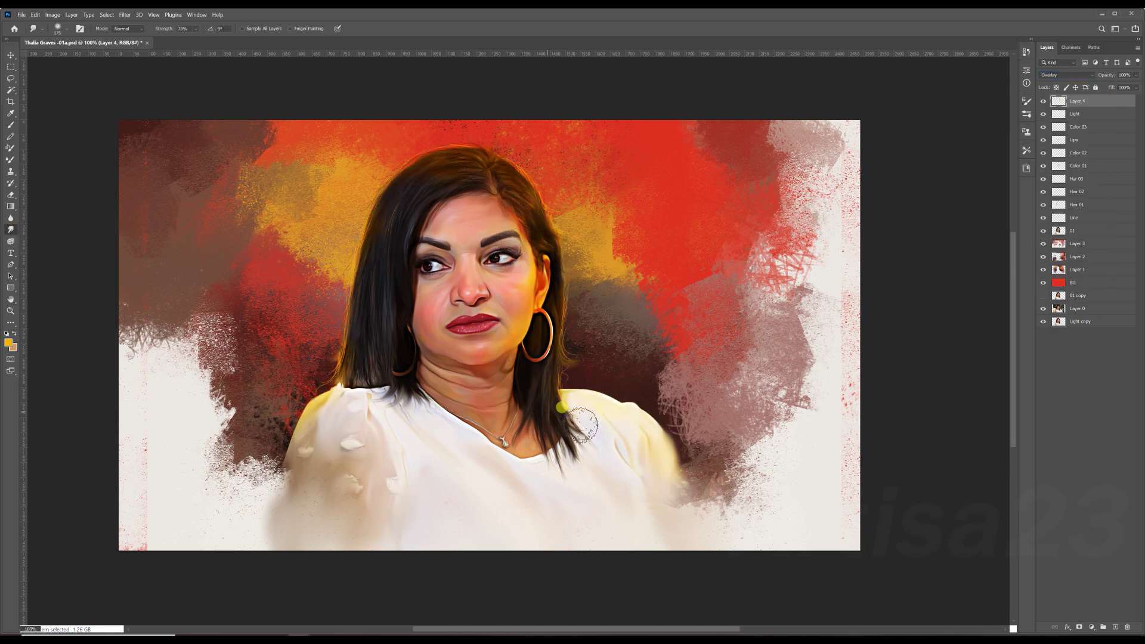
left_click(1136, 88)
key("e")
key("1")
key("5")
key("bracketright")
key("bracketright")
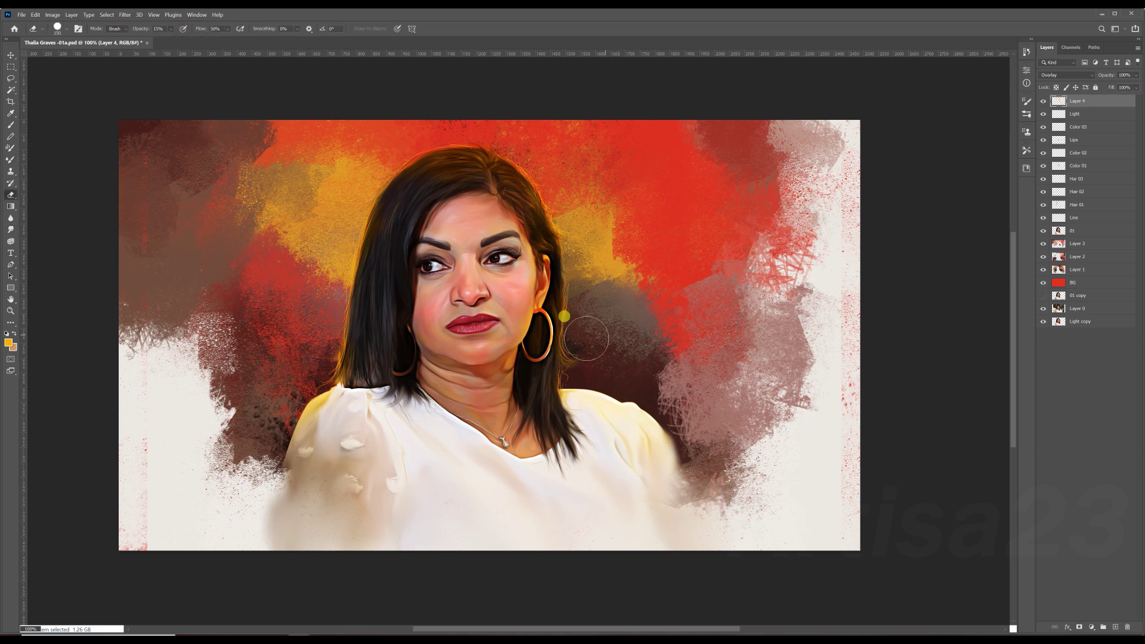
key("ctrl+minus")
key("ctrl+plus")
key("ctrl+plus")
Step: Zoom in on the lips with the Smudge tool, then fit the painting and reselect the glow layer
key("r")
key("ctrl+plus")
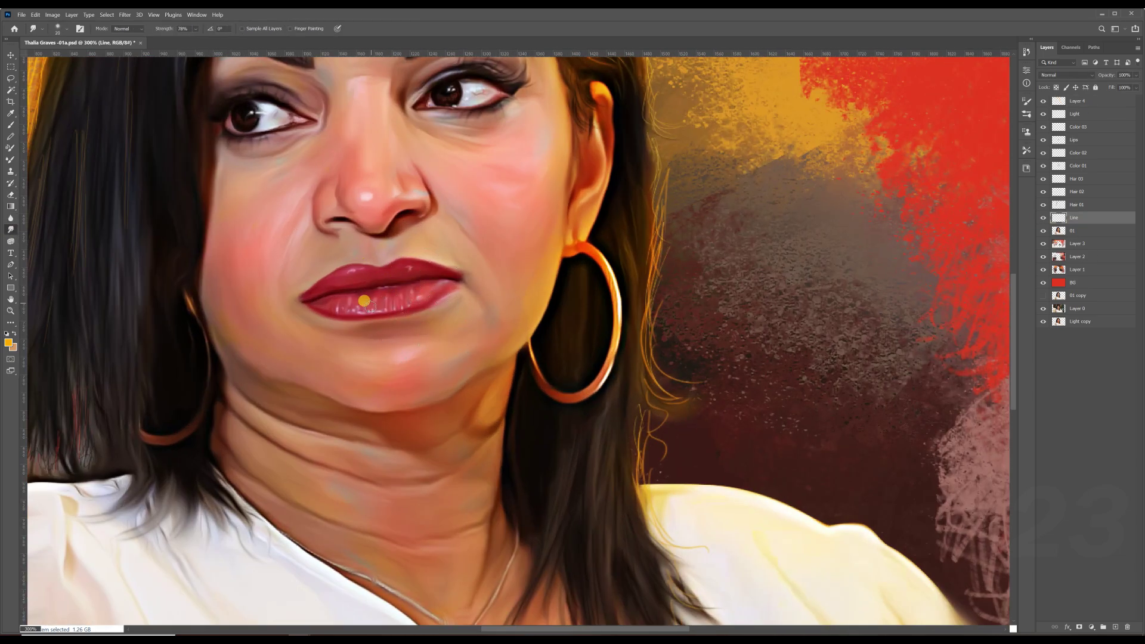
key("ctrl+minus")
key("ctrl+minus")
key("ctrl+minus")
key("ctrl+plus")
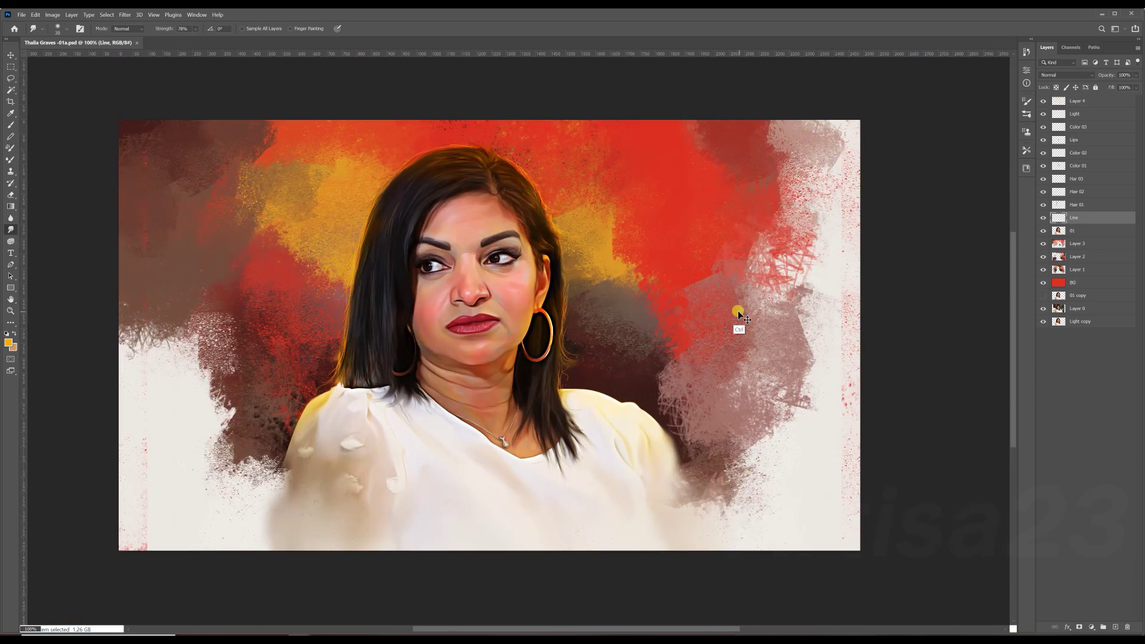
key("alt+shift+bracketright")
key("ctrl+shift+s")
double_click(111, 74)
left_click(593, 327)
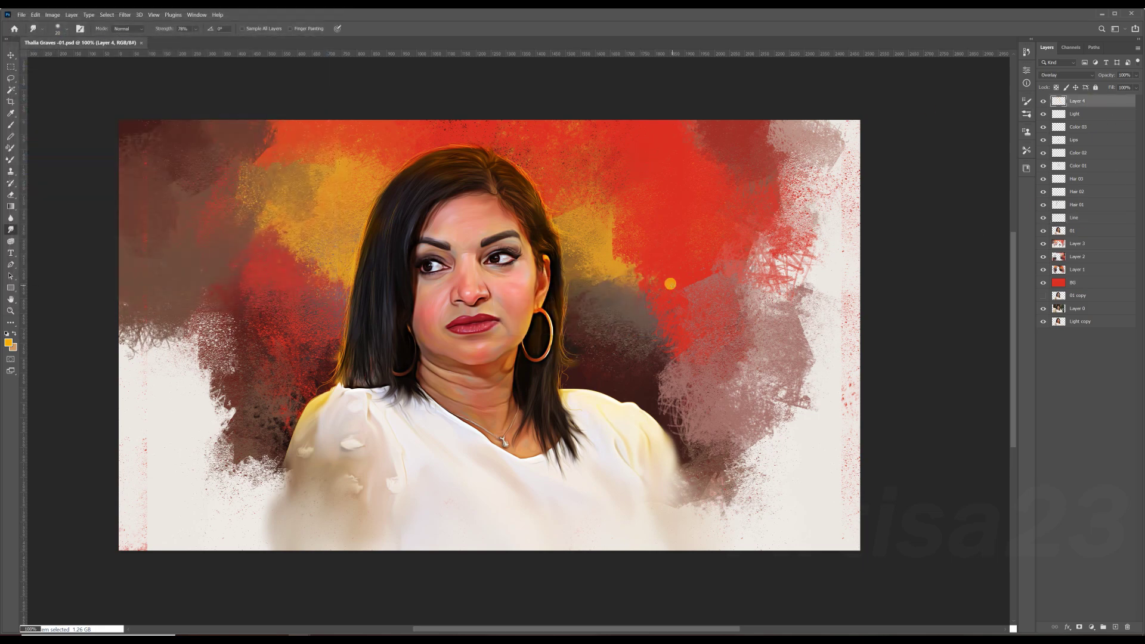